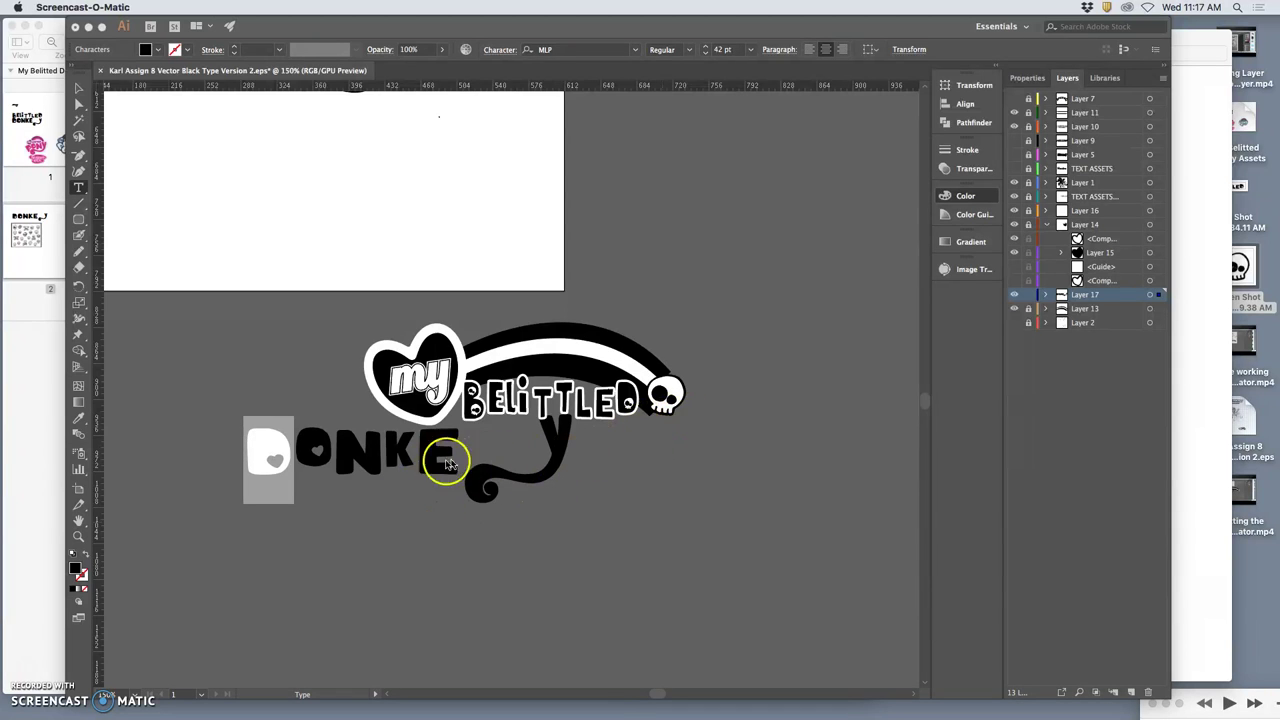
Move the DONKEY text directly beneath the BELITTLED lettering and convert it to outlines.
left_click(444, 467)
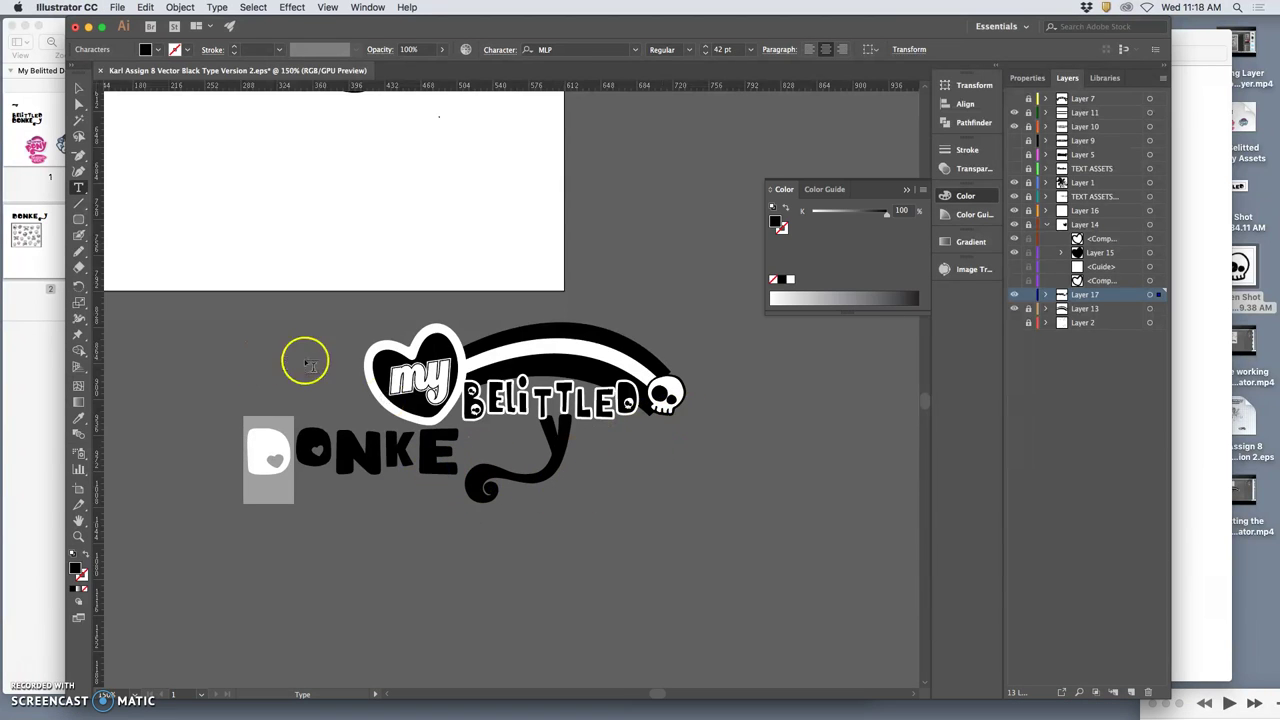
left_click(79, 88)
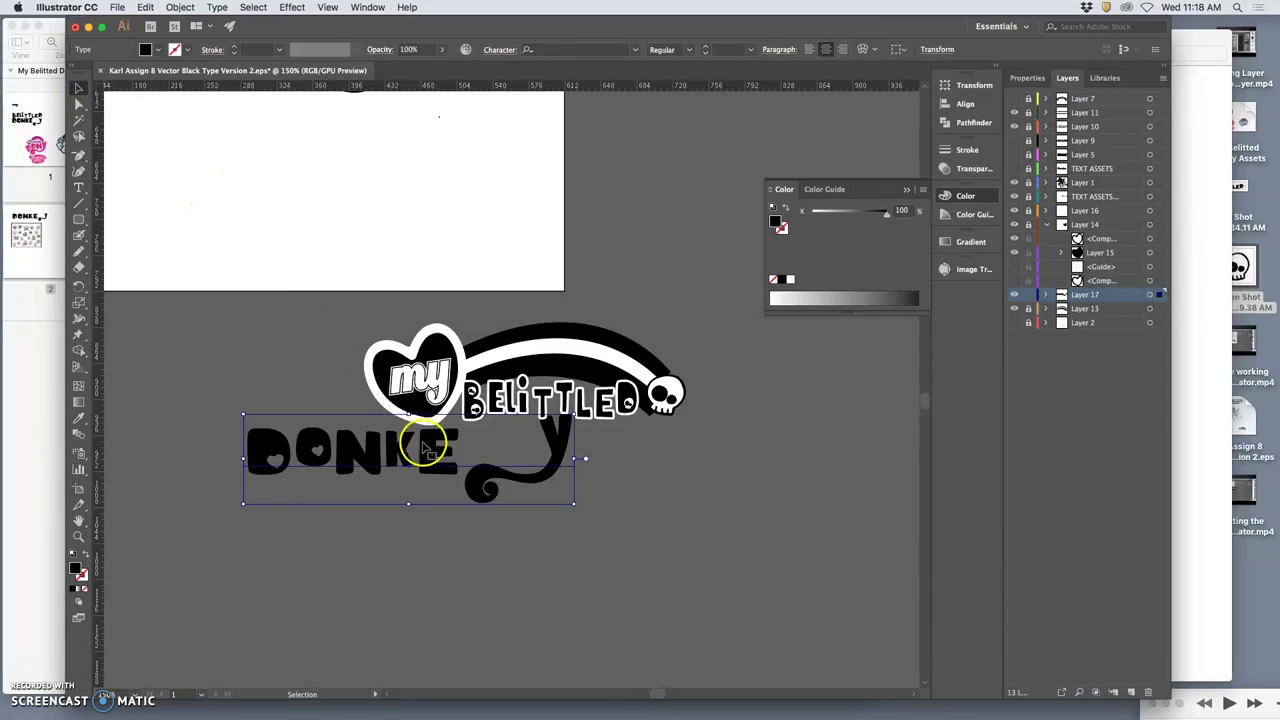
left_click_drag(425, 452, 562, 458)
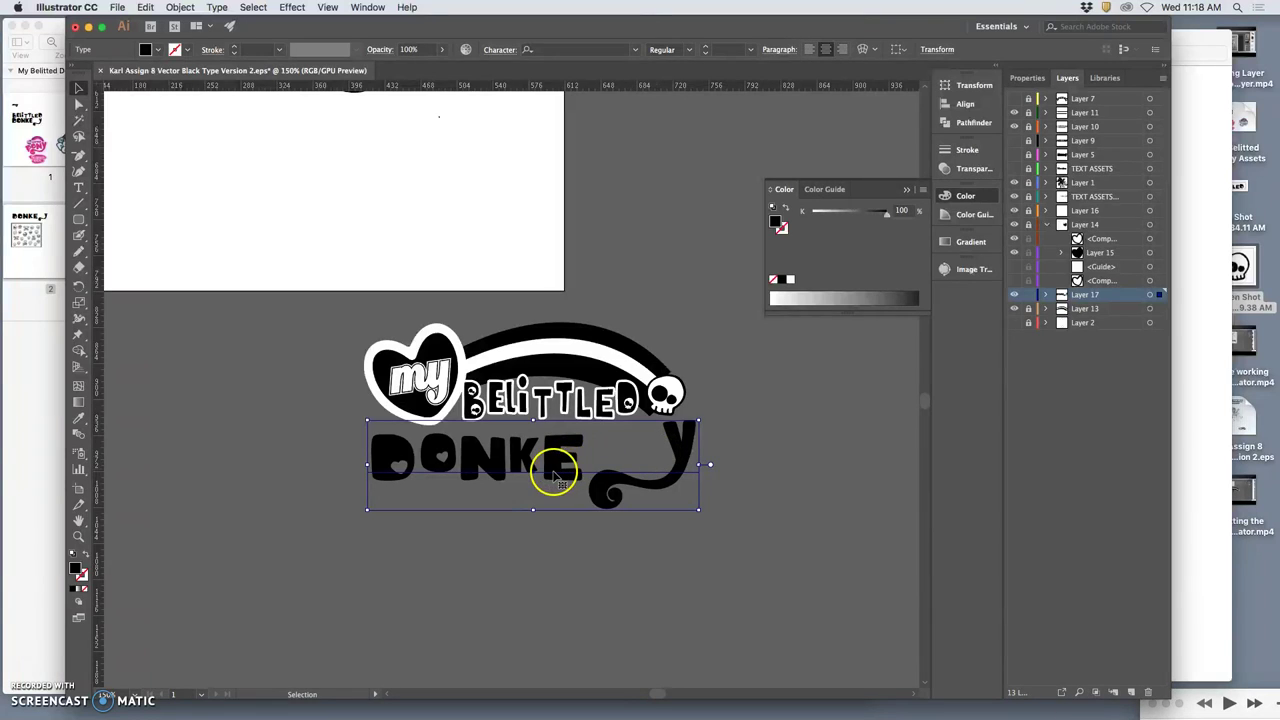
right_click(555, 473)
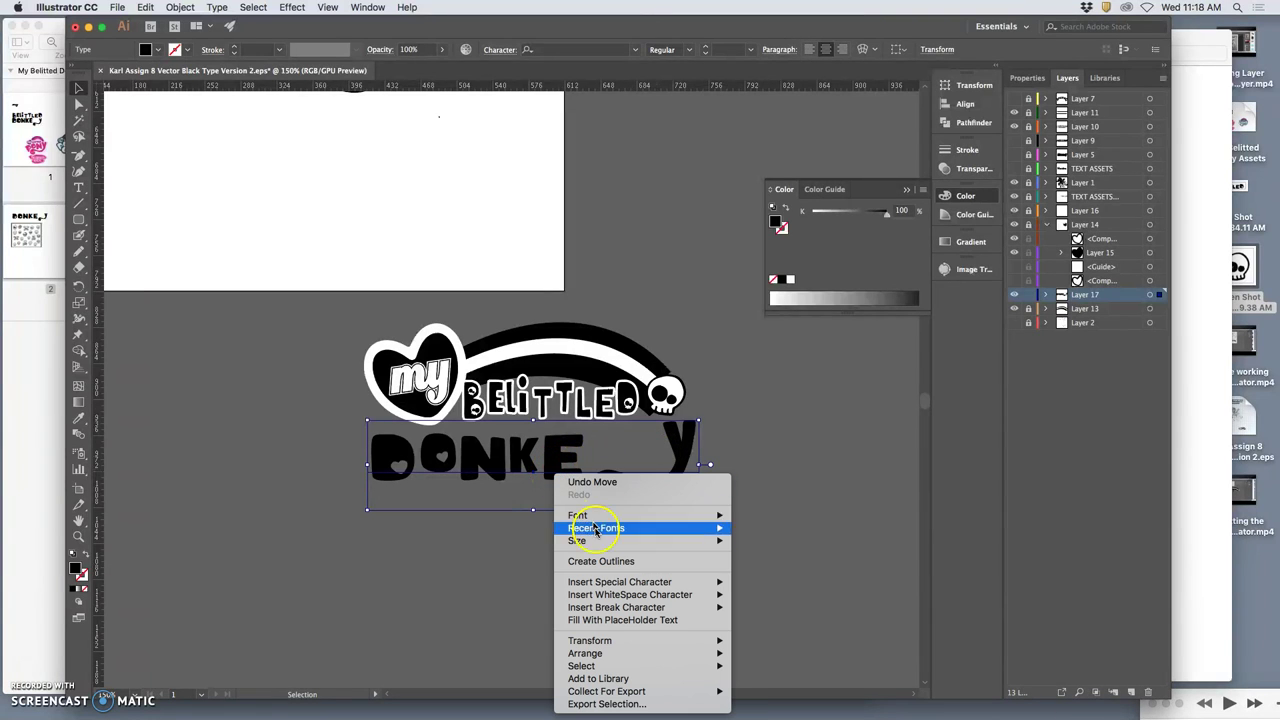
left_click(600, 561)
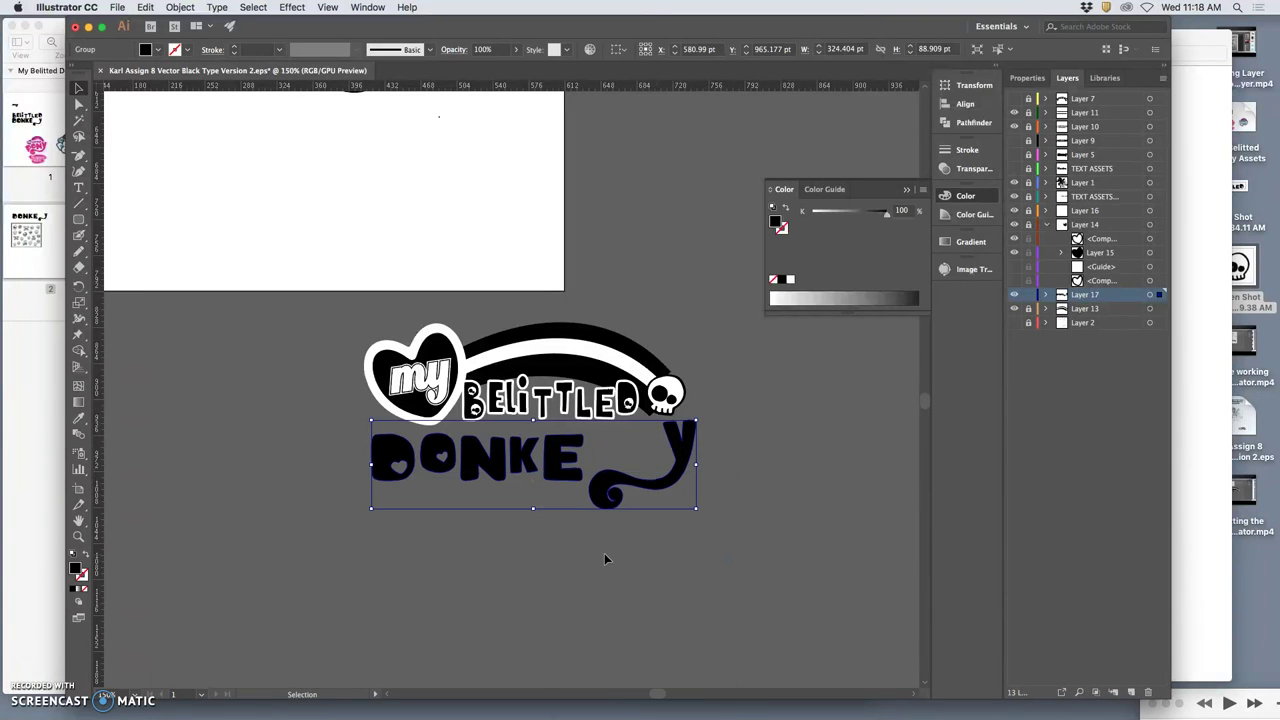
Deselect the outlined lettering and expand Layer 17 and its group to list the individual letter paths.
left_click(79, 104)
left_click(243, 429)
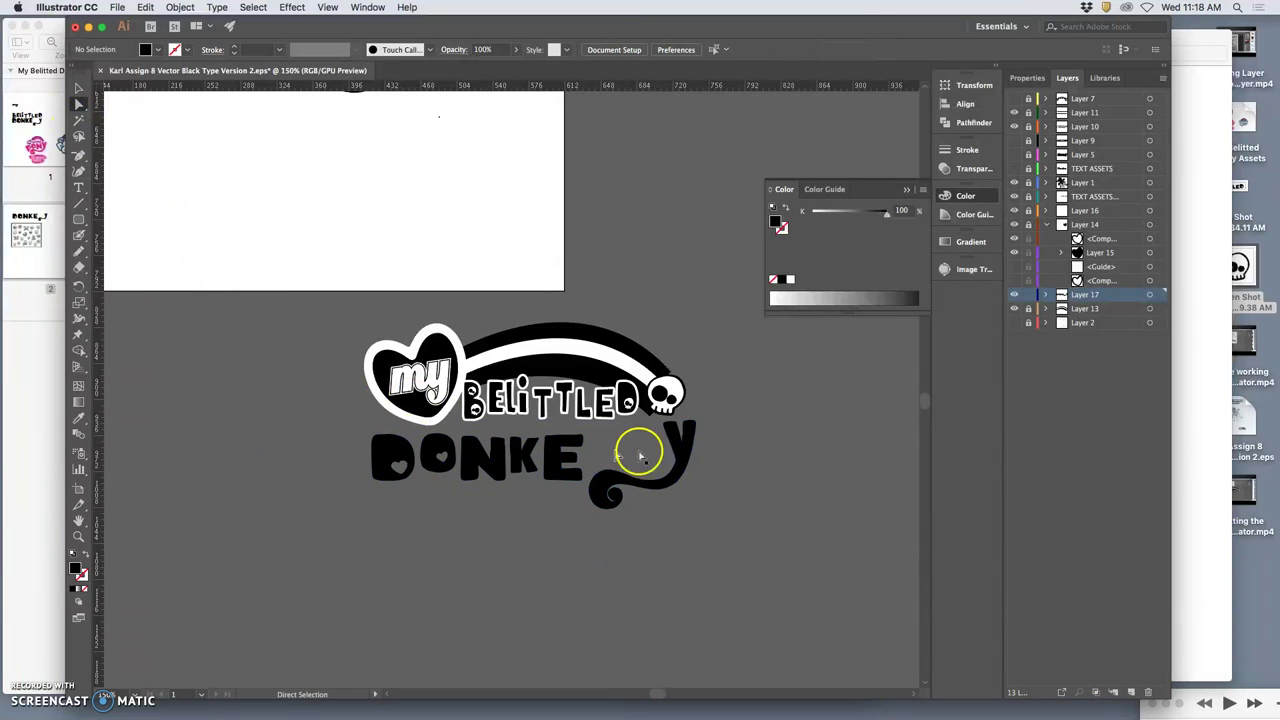
left_click(1046, 295)
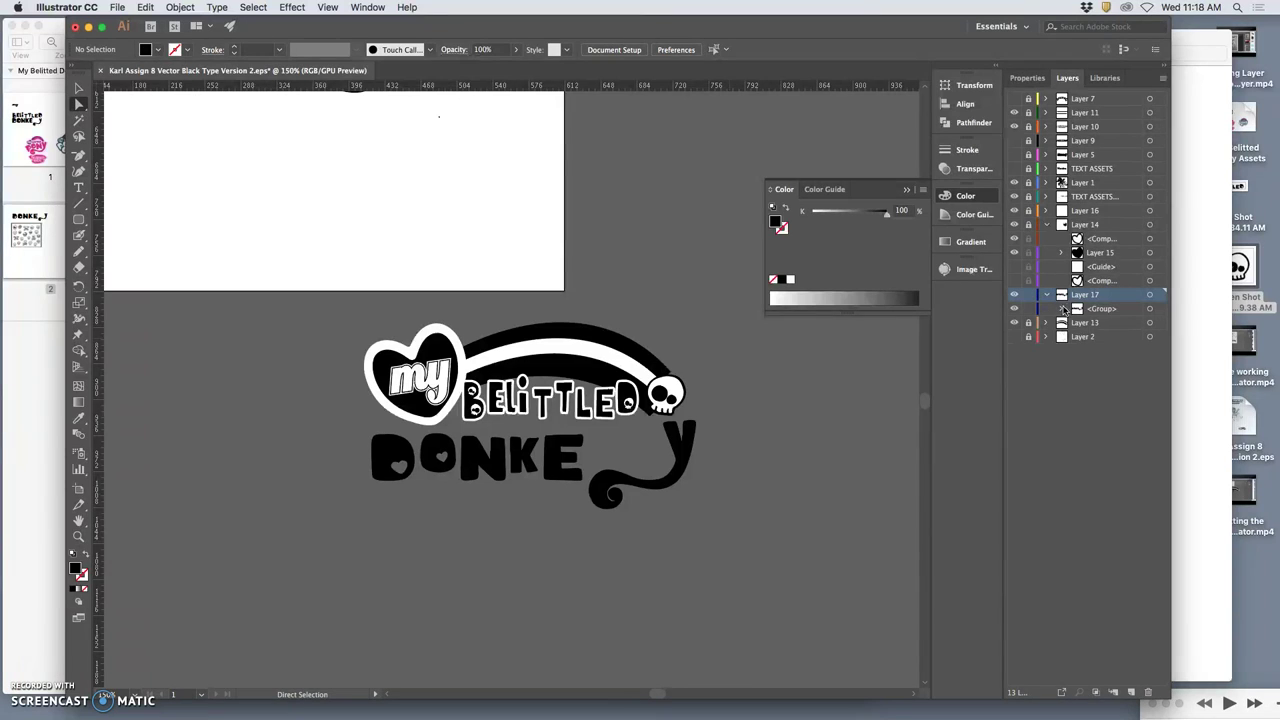
left_click(1062, 309)
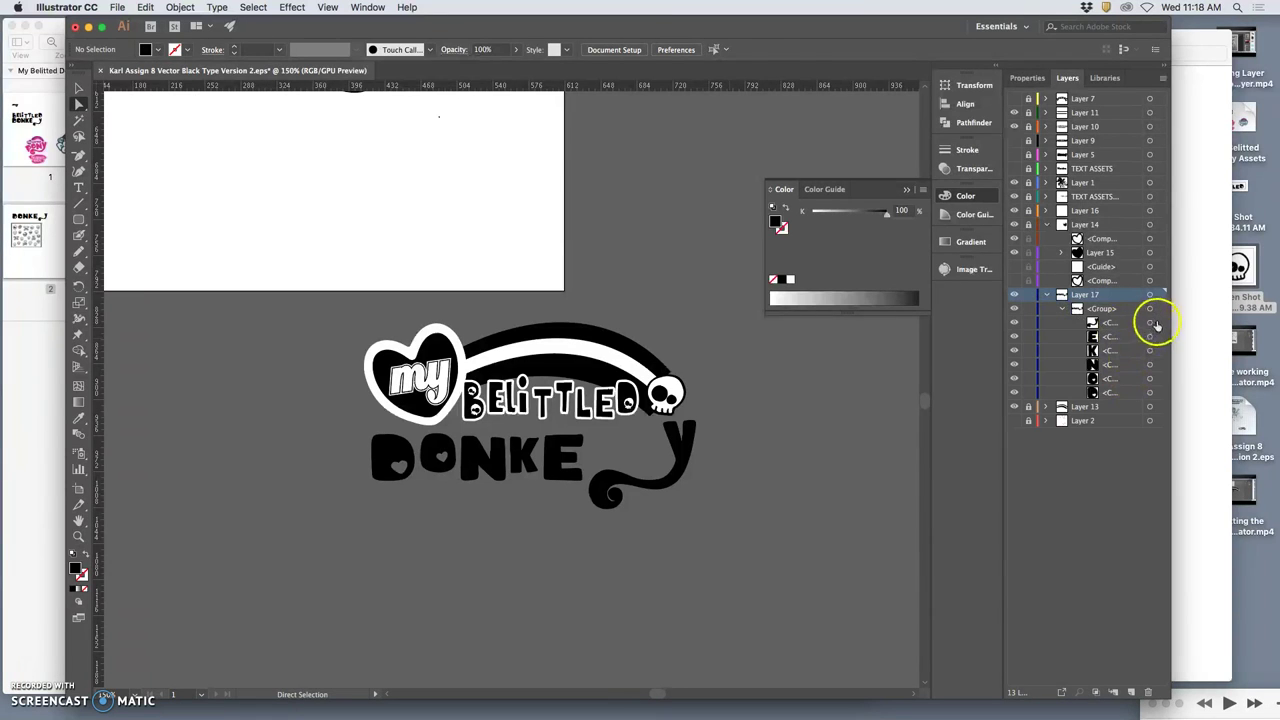
Enlarge the y to about 220 by 114 pt and place it close to the E with its tail curling beneath DONKEY.
left_click(1151, 323)
left_click(79, 88)
left_click_drag(634, 476, 582, 511)
left_click(640, 455)
left_click_drag(640, 455, 677, 432)
left_click_drag(664, 482, 642, 486)
left_click_drag(520, 489, 443, 490)
left_click(651, 497)
left_click(503, 488)
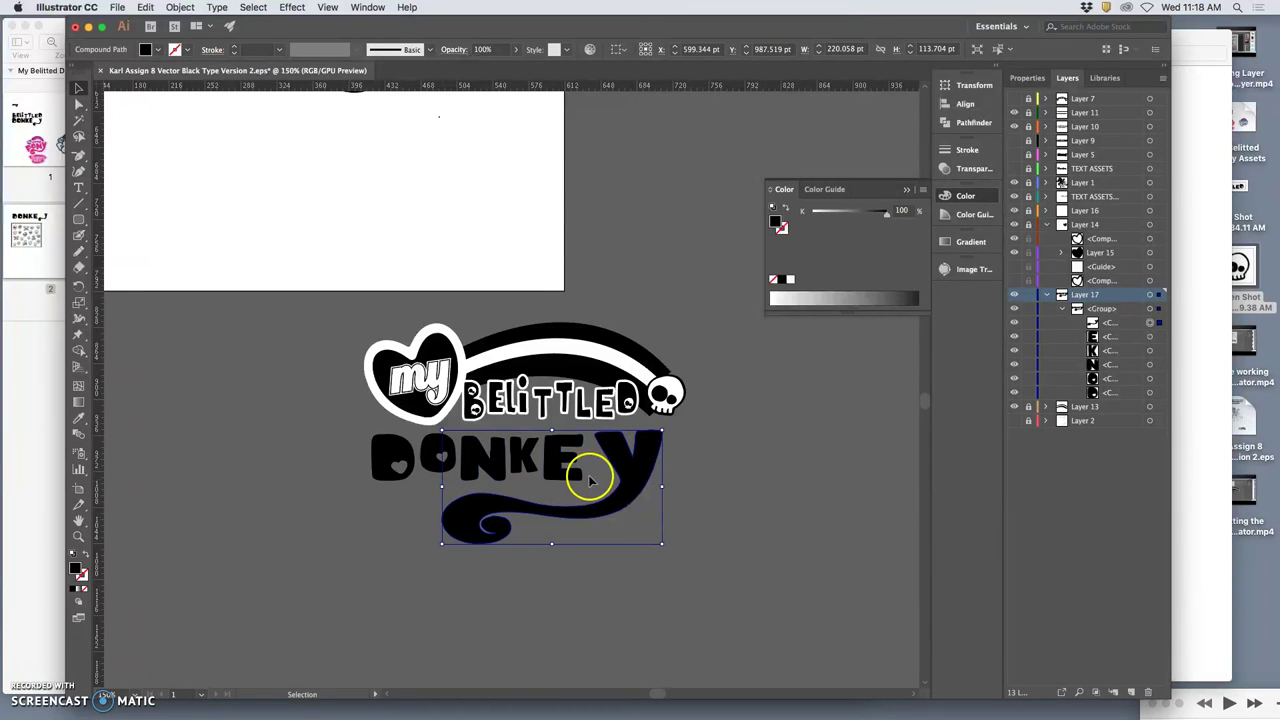
left_click_drag(631, 469, 637, 466)
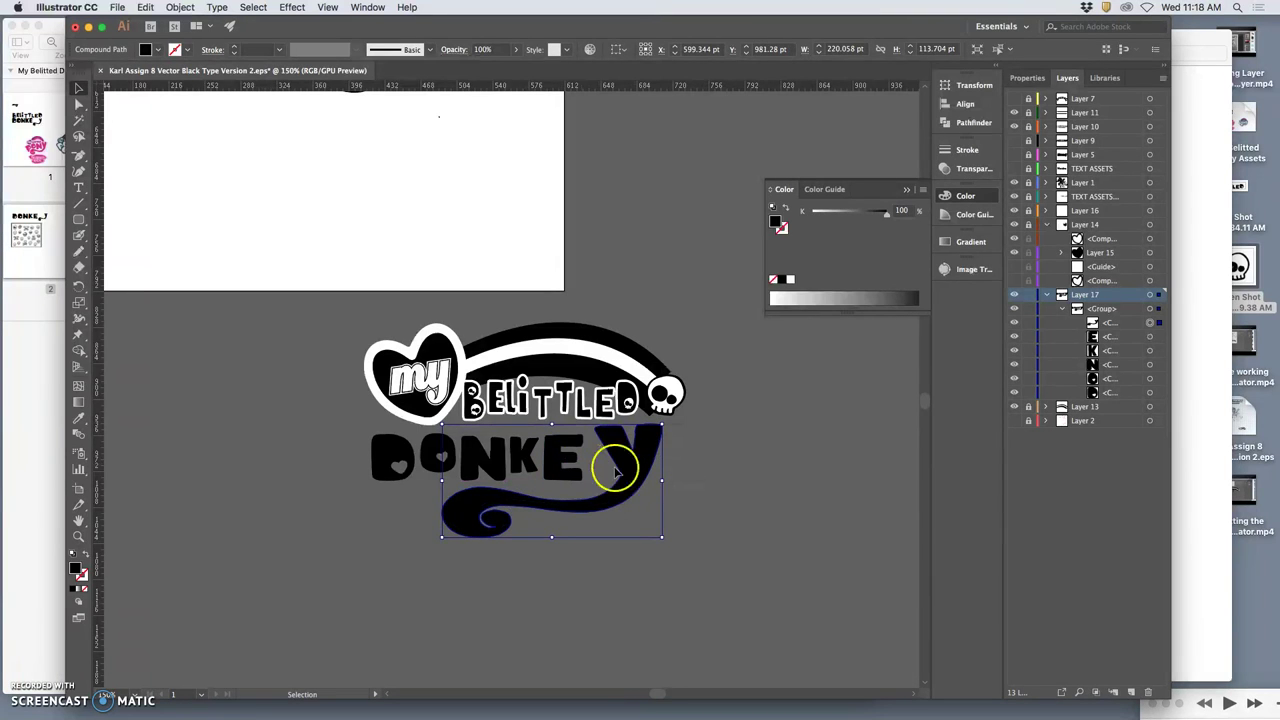
left_click(686, 453)
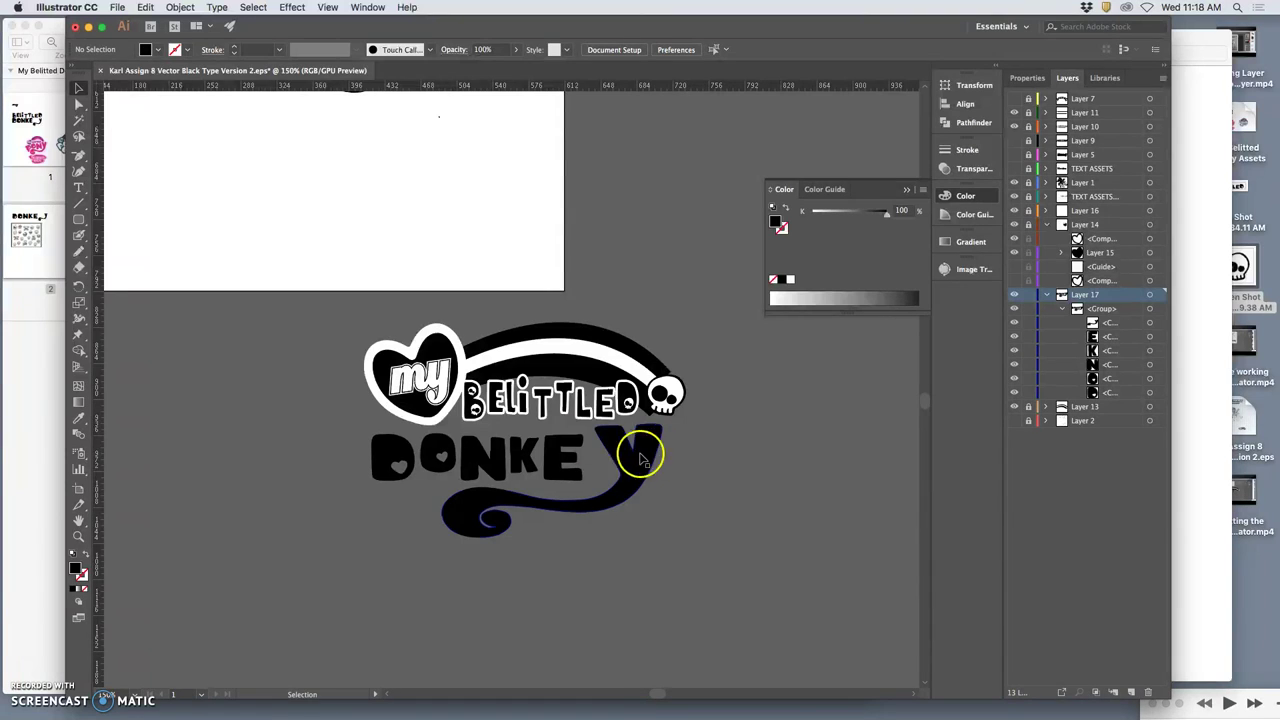
Redraw the outer edge of the y's left arm with the Pencil tool so that the arm is narrower.
left_click(80, 104)
left_click(612, 450)
scroll(674, 480, "up", 5)
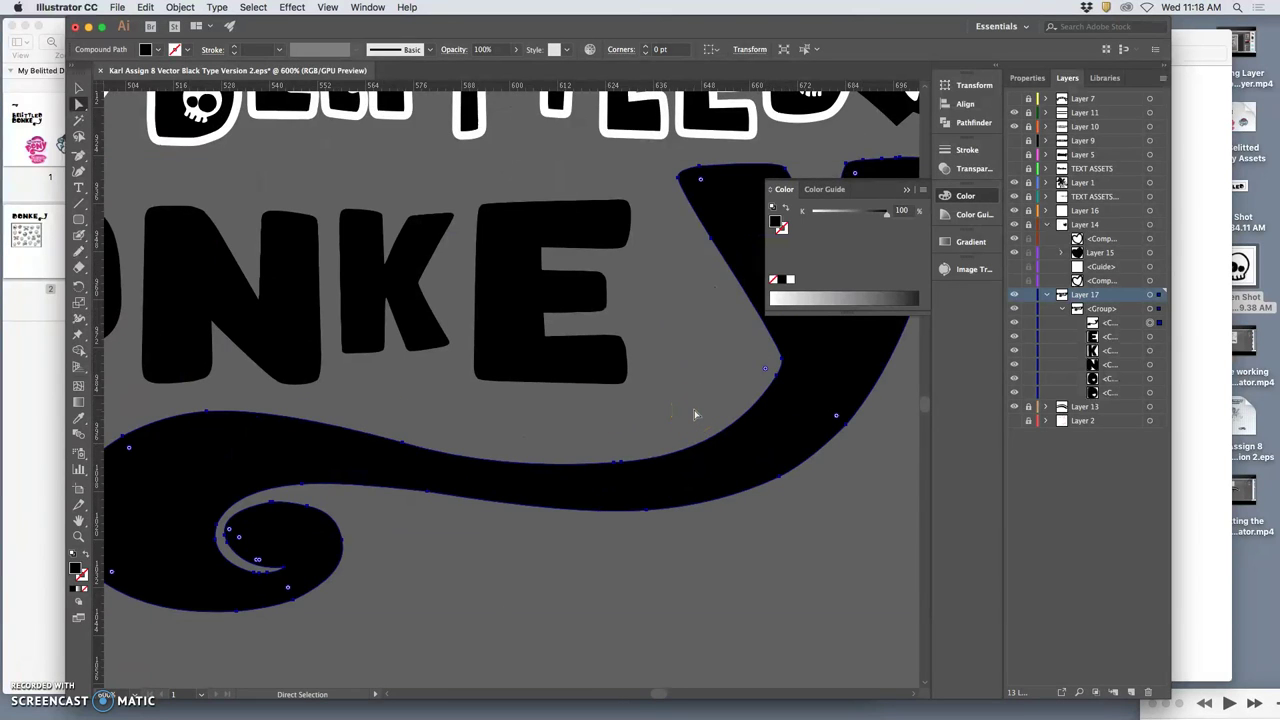
left_click_drag(750, 165, 560, 201)
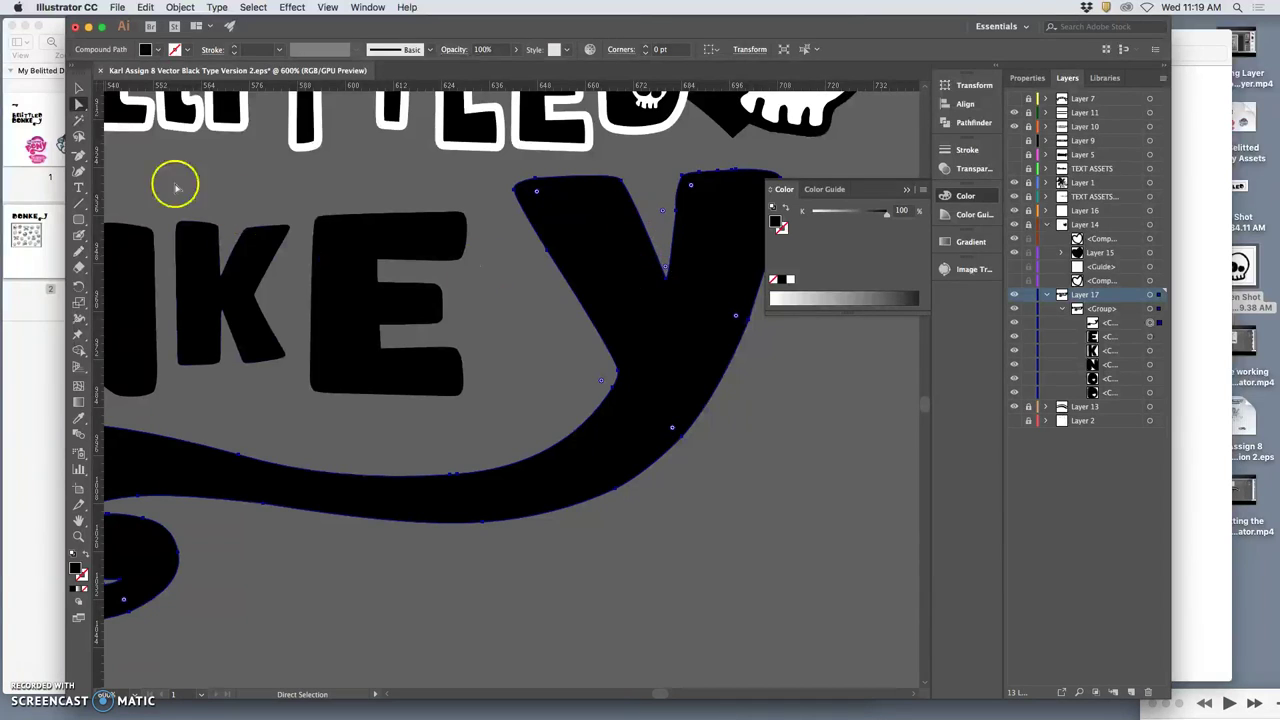
left_click(86, 251)
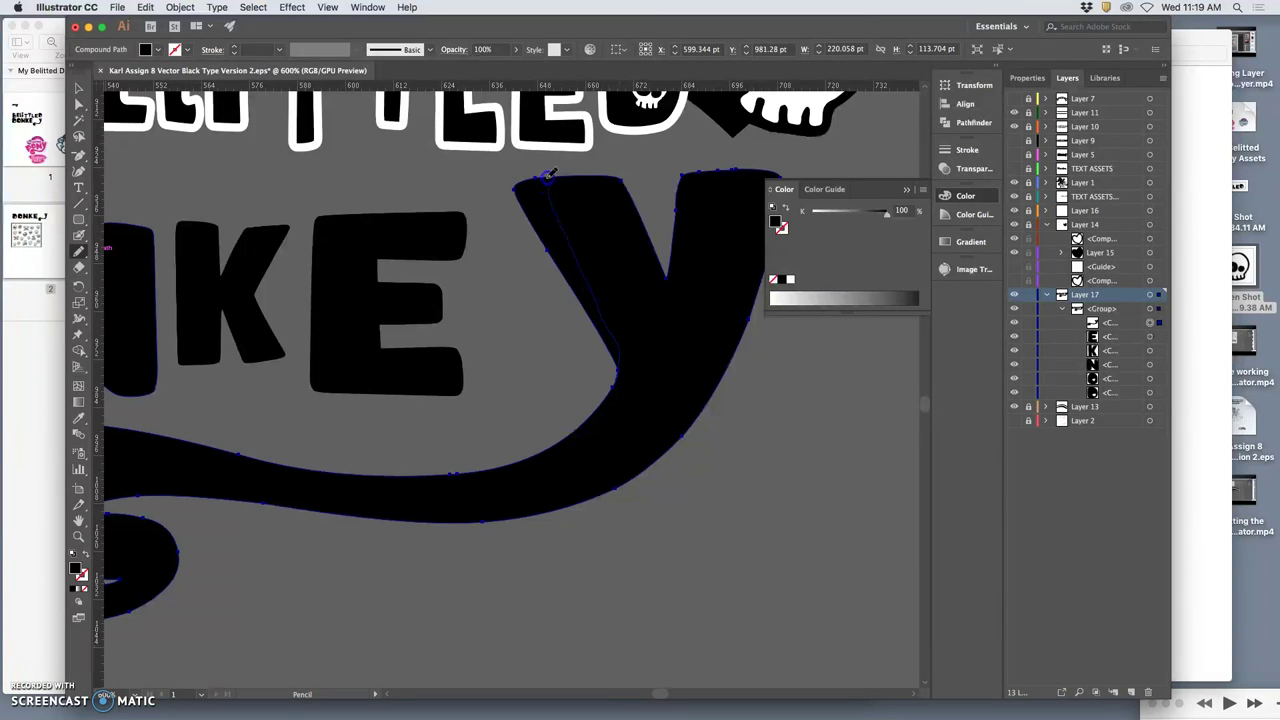
left_click_drag(562, 172, 566, 175)
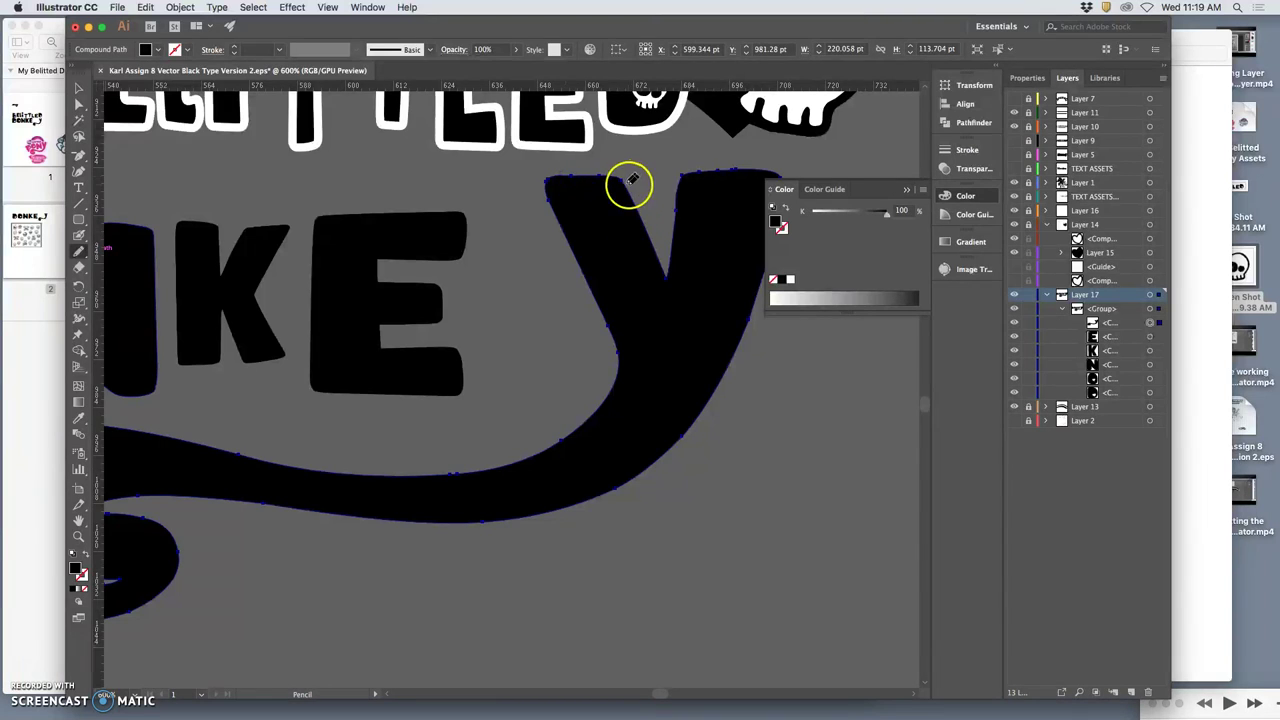
Redraw the notch between the y's arms and reshape the left outline down into the tail with the Pencil tool.
mouse_move(714, 240)
left_mouse_down()
mouse_move(630, 246)
mouse_move(589, 265)
mouse_move(541, 177)
left_mouse_up()
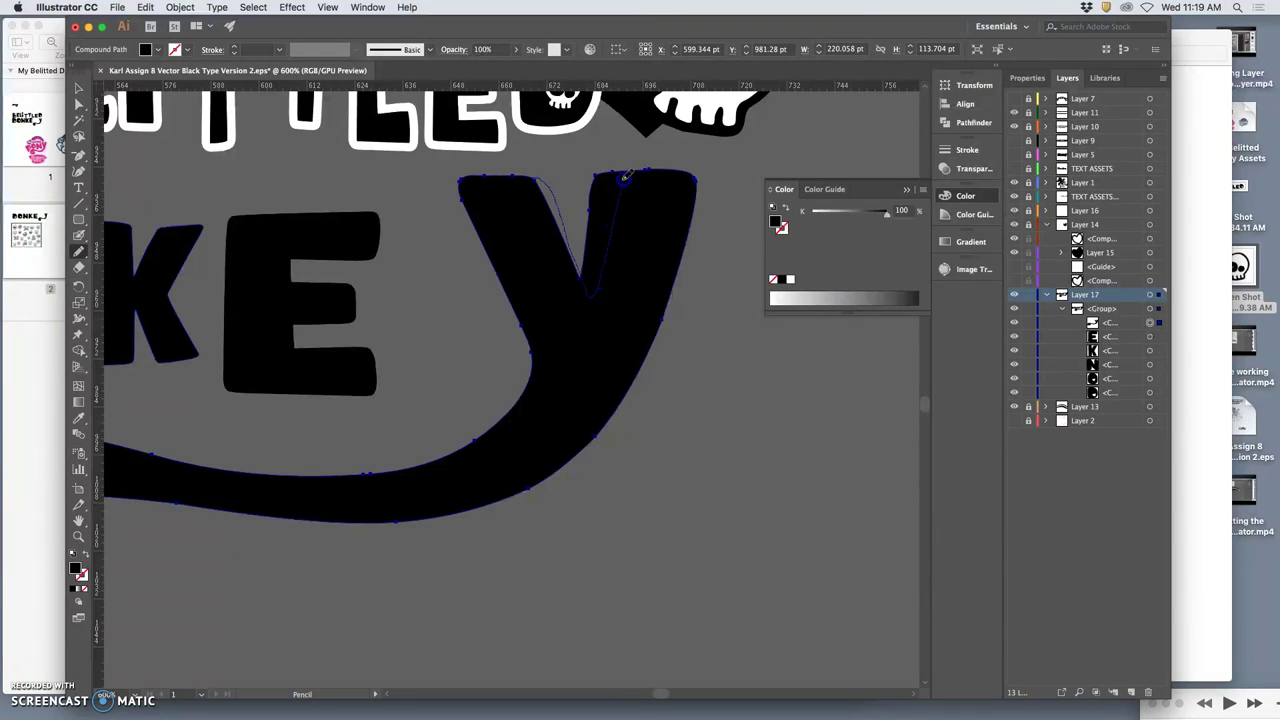
left_click_drag(637, 167, 638, 168)
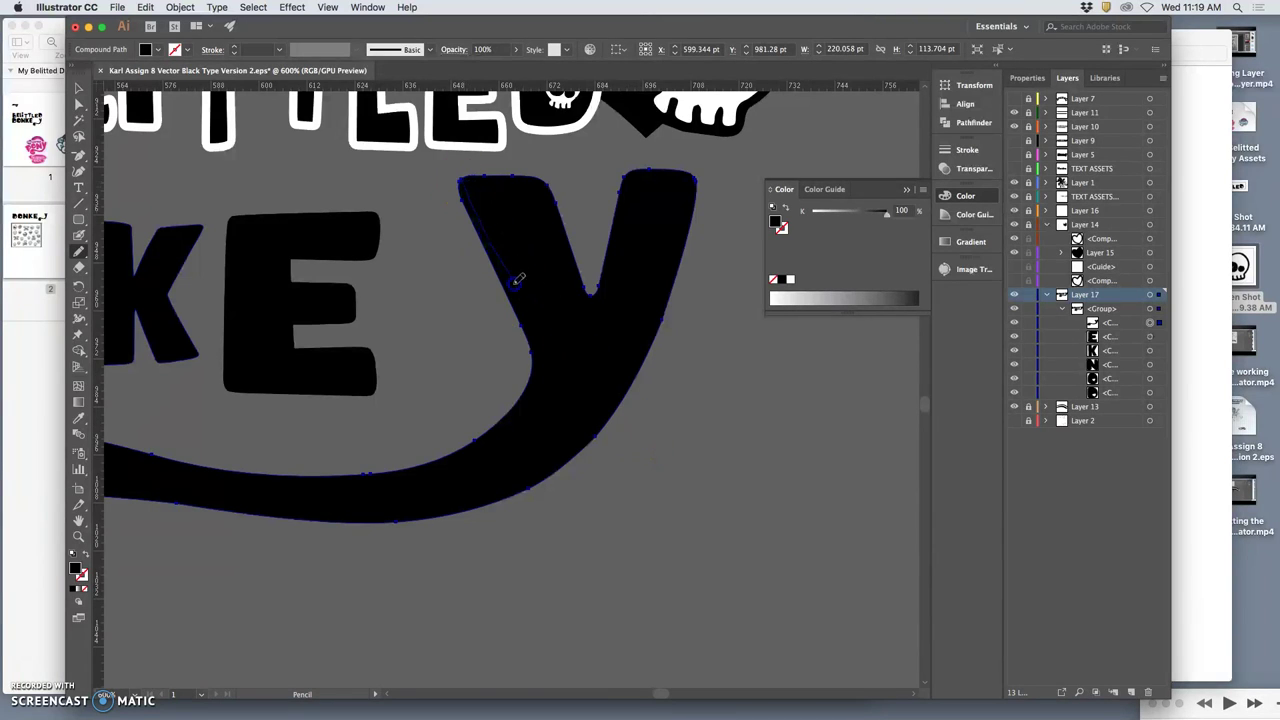
left_click_drag(537, 315, 542, 362)
left_click_drag(480, 436, 477, 440)
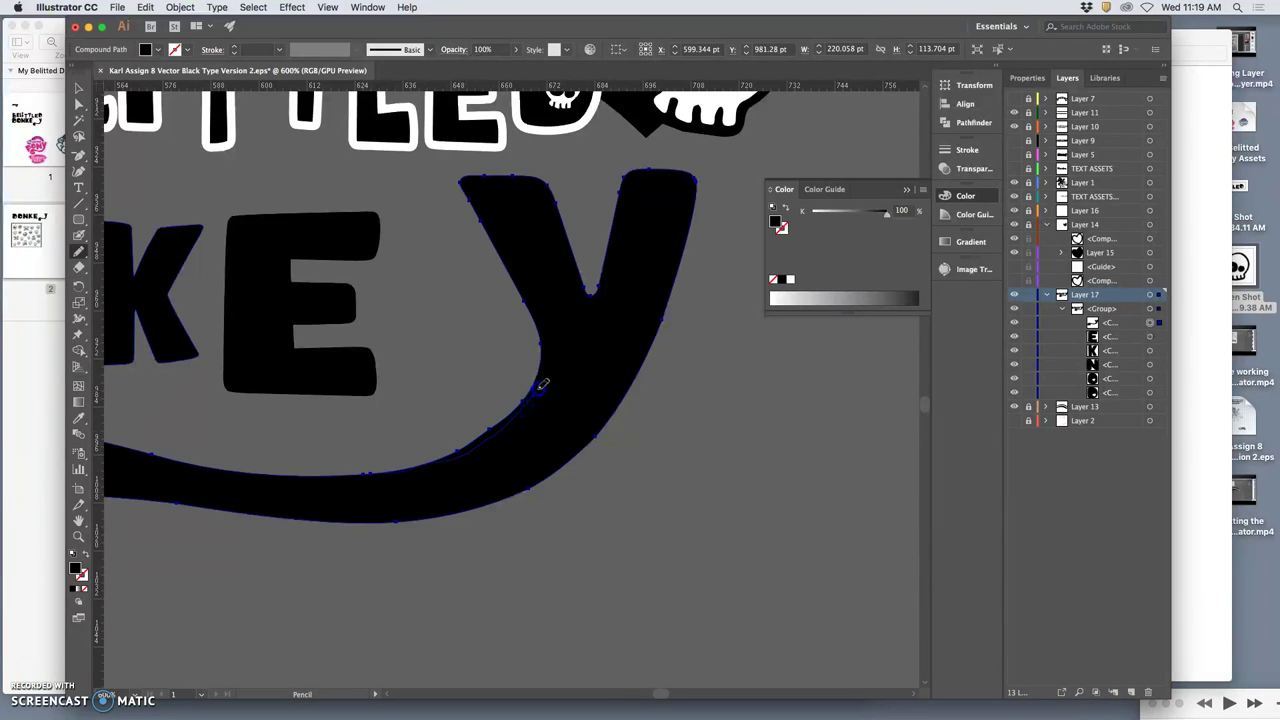
mouse_move(541, 338)
left_mouse_down()
mouse_move(455, 527)
mouse_move(404, 479)
mouse_move(333, 504)
mouse_move(345, 476)
mouse_move(327, 478)
mouse_move(353, 445)
mouse_move(593, 366)
mouse_move(559, 361)
mouse_move(584, 356)
mouse_move(437, 414)
left_mouse_up()
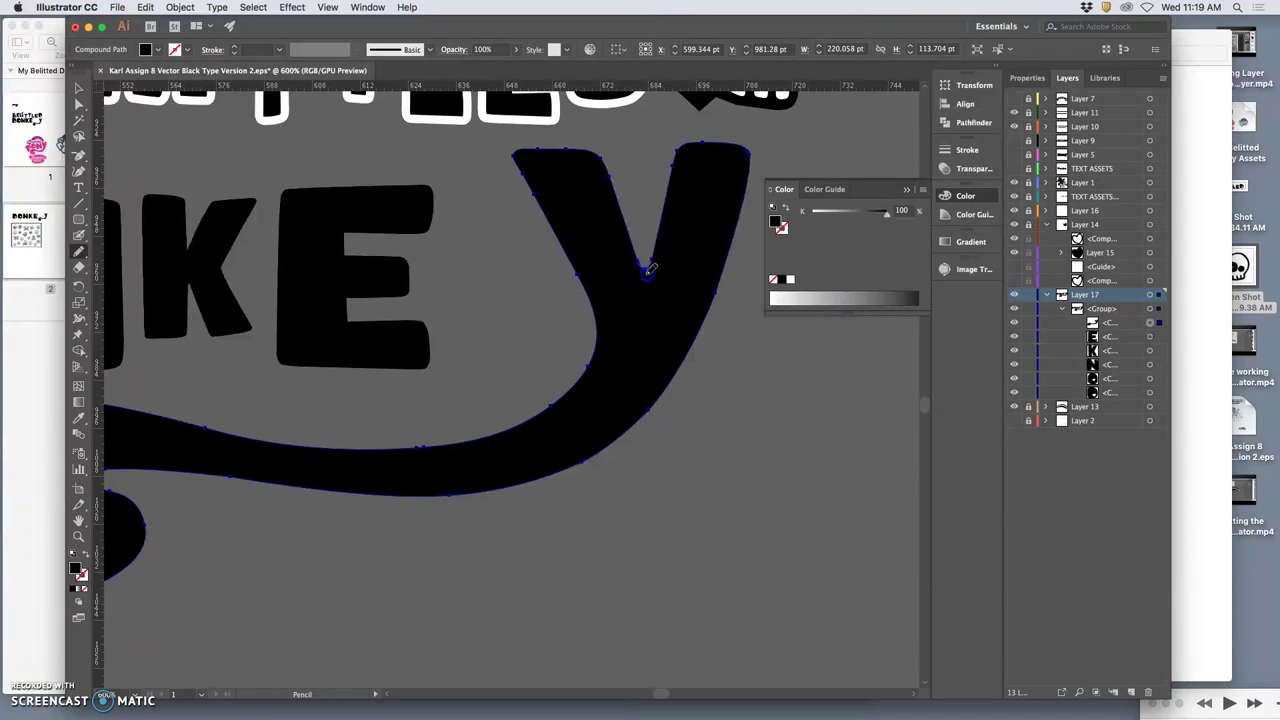
Shift the Pencil tool's fidelity from Smooth toward Accurate and sketch a jagged crack into both sides of the y's notch.
mouse_move(650, 262)
left_mouse_down()
mouse_move(609, 381)
mouse_move(635, 244)
mouse_move(589, 257)
left_mouse_up()
double_click(80, 250)
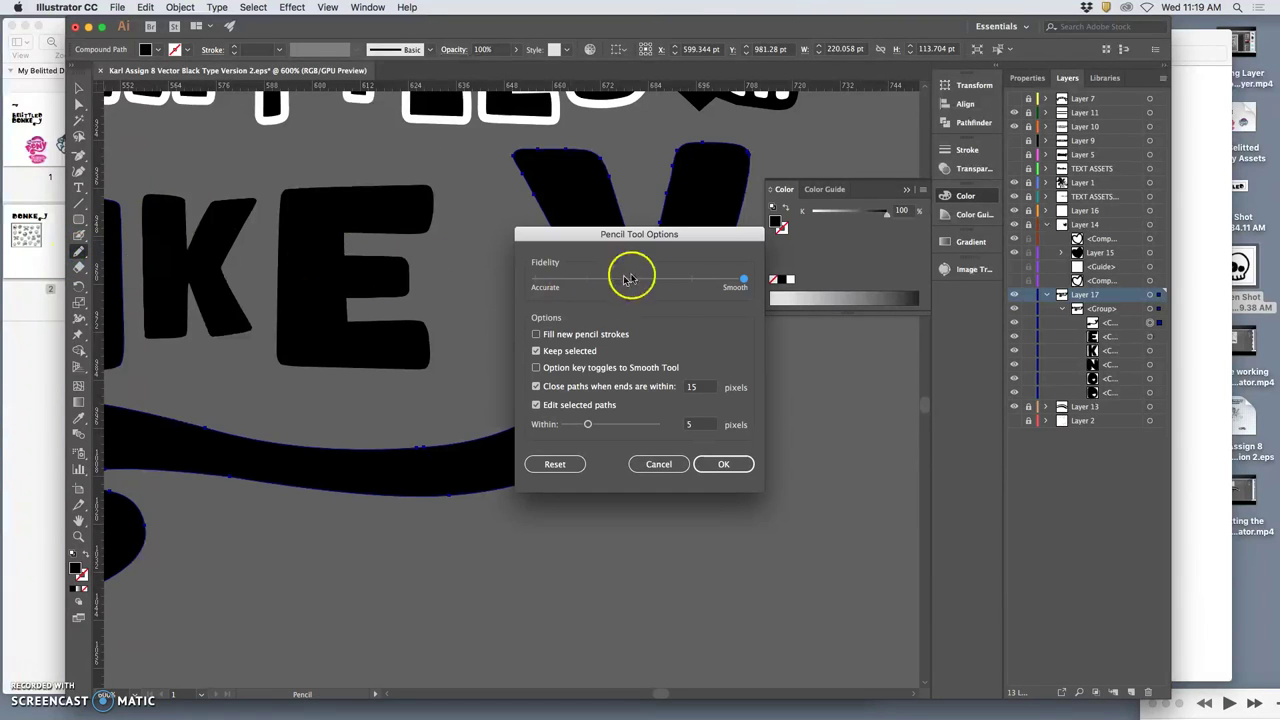
left_click(723, 464)
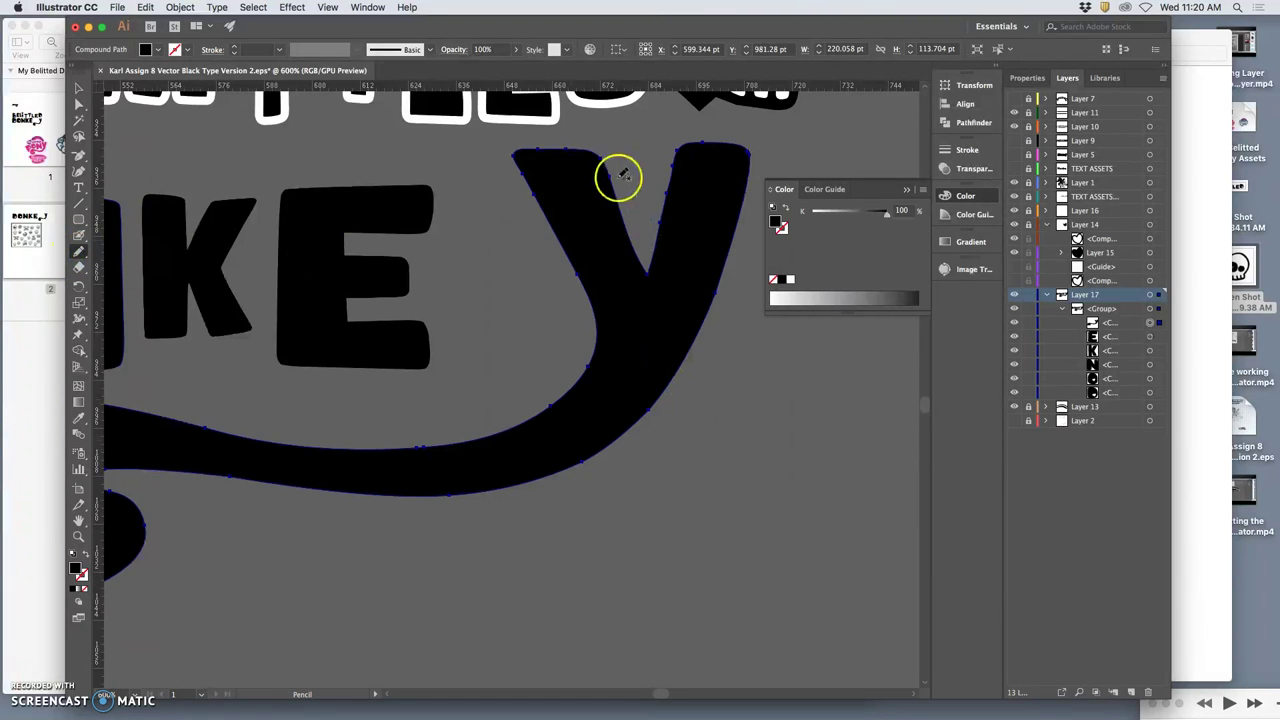
left_click_drag(609, 172, 622, 202)
mouse_move(650, 288)
left_mouse_down()
mouse_move(643, 271)
mouse_move(661, 250)
left_mouse_up()
mouse_move(666, 196)
left_mouse_down()
mouse_move(664, 243)
mouse_move(616, 395)
mouse_move(629, 215)
mouse_move(614, 182)
mouse_move(629, 211)
left_mouse_up()
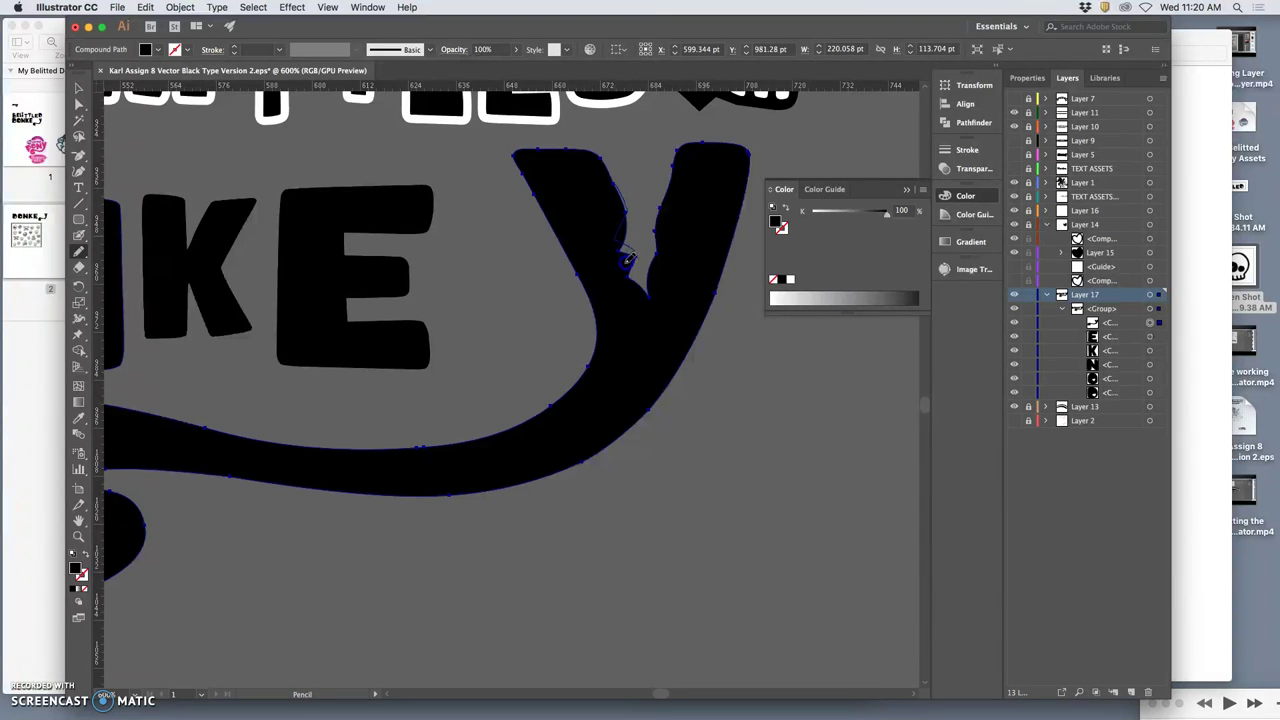
left_click_drag(650, 273, 656, 240)
left_click_drag(673, 159, 676, 154)
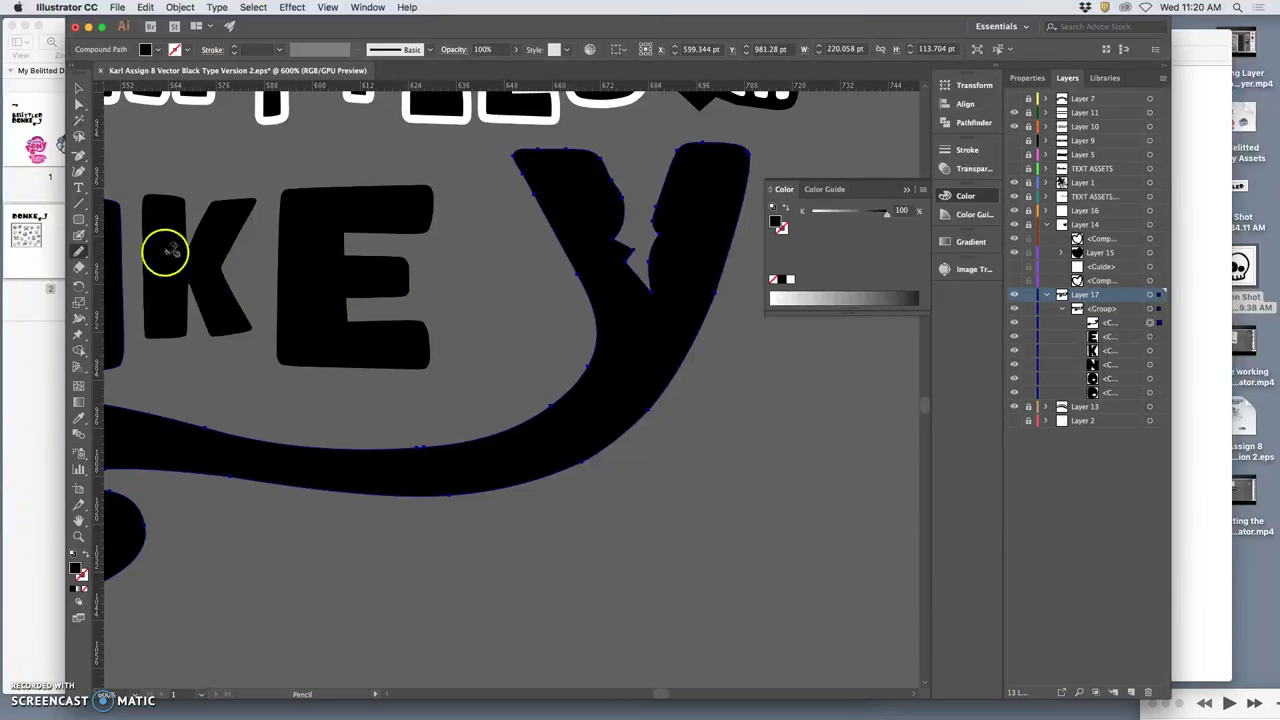
Shift the Pencil tool's fidelity further toward Accurate and redraw both sides of the y's crack with sharper zigzags.
double_click(80, 250)
left_click_drag(690, 279, 588, 280)
left_click(723, 464)
left_click_drag(610, 182, 622, 200)
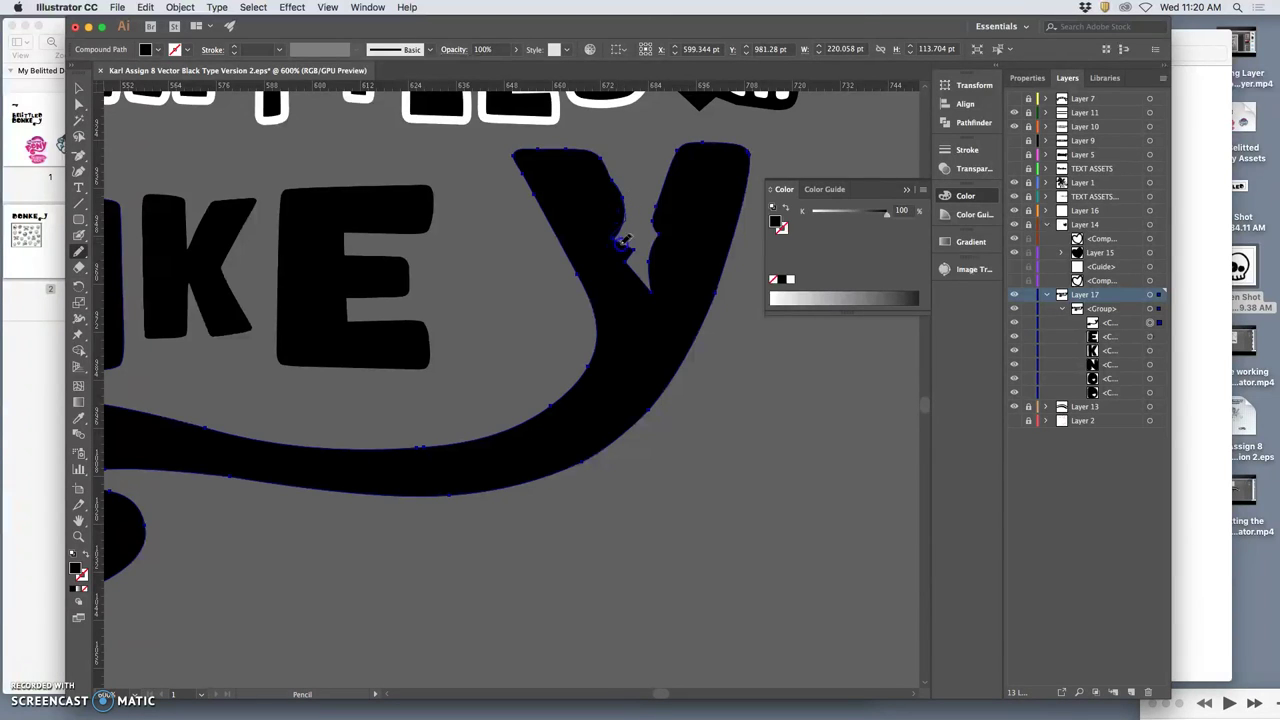
mouse_move(651, 240)
left_mouse_down()
mouse_move(609, 172)
mouse_move(626, 214)
mouse_move(609, 237)
mouse_move(632, 268)
mouse_move(638, 246)
mouse_move(643, 273)
mouse_move(620, 240)
left_mouse_up()
mouse_move(665, 285)
left_mouse_down()
mouse_move(680, 258)
mouse_move(645, 230)
left_mouse_up()
mouse_move(630, 299)
left_mouse_down()
mouse_move(662, 256)
mouse_move(664, 200)
mouse_move(668, 232)
left_mouse_up()
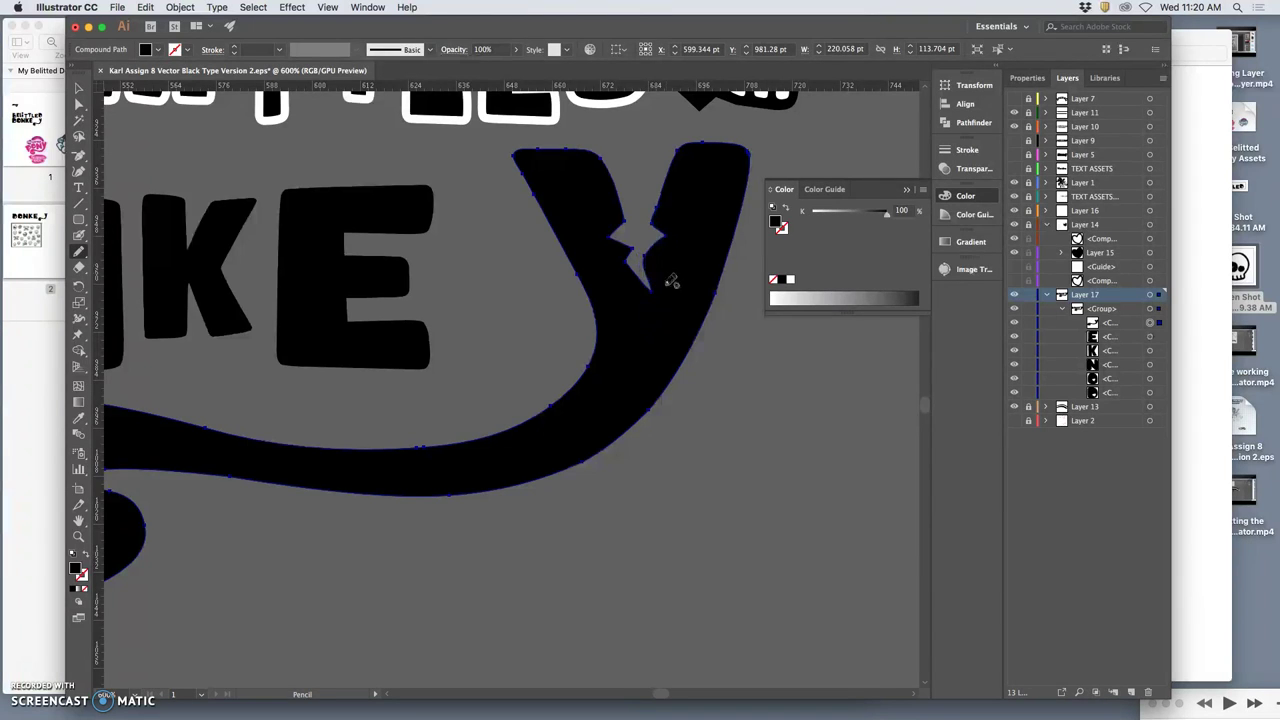
Redraw the right edge of the y's crack as an angular zigzag running down to the bottom of the notch.
key("super+equal")
key("super+equal")
key("super+equal")
left_click_drag(717, 180, 233, 330)
left_click_drag(616, 222, 249, 374)
left_click_drag(499, 288, 442, 297)
left_click_drag(540, 215, 504, 311)
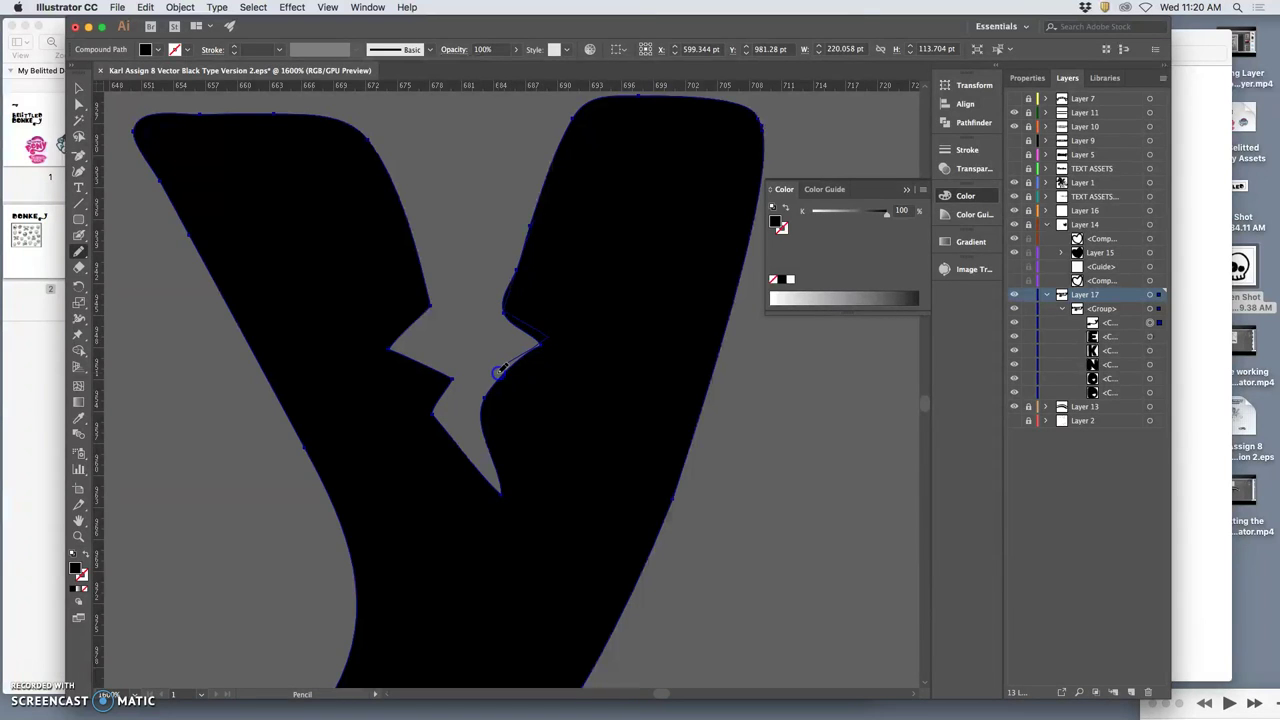
left_click_drag(487, 378, 500, 492)
left_click_drag(530, 420, 531, 380)
mouse_move(528, 328)
left_mouse_down()
mouse_move(506, 280)
mouse_move(517, 266)
left_mouse_up()
left_click_drag(500, 476, 503, 487)
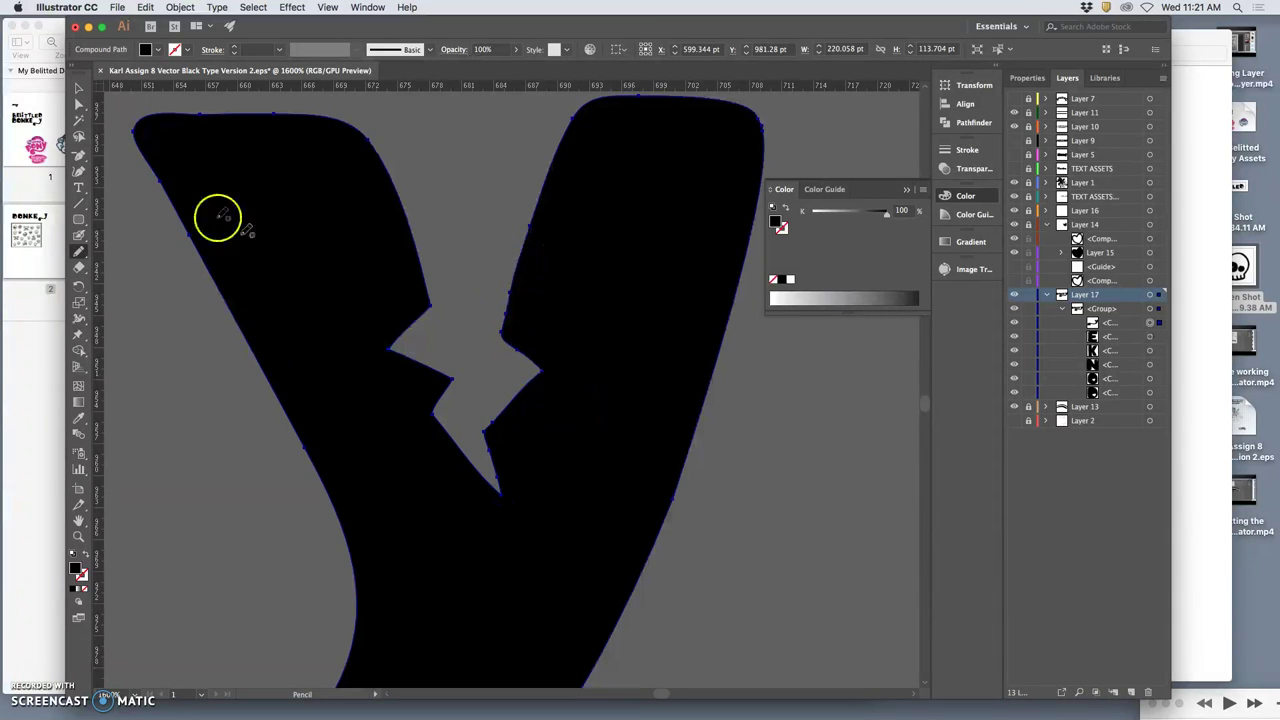
Convert the anchor points along the right edge of the y's crack to sharp corners and deselect the letter.
key("super")
left_click_drag(80, 155, 112, 201)
mouse_move(510, 375)
left_mouse_down()
mouse_move(540, 380)
mouse_move(530, 363)
left_mouse_up()
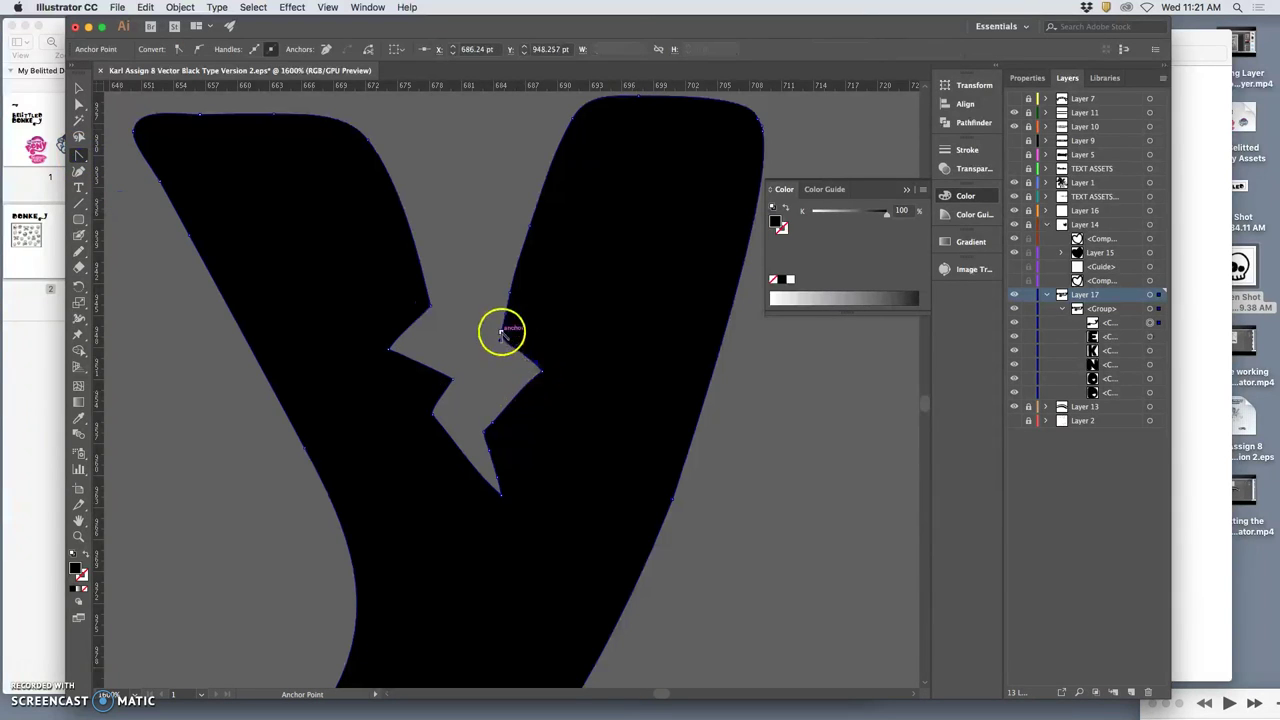
left_click(501, 332)
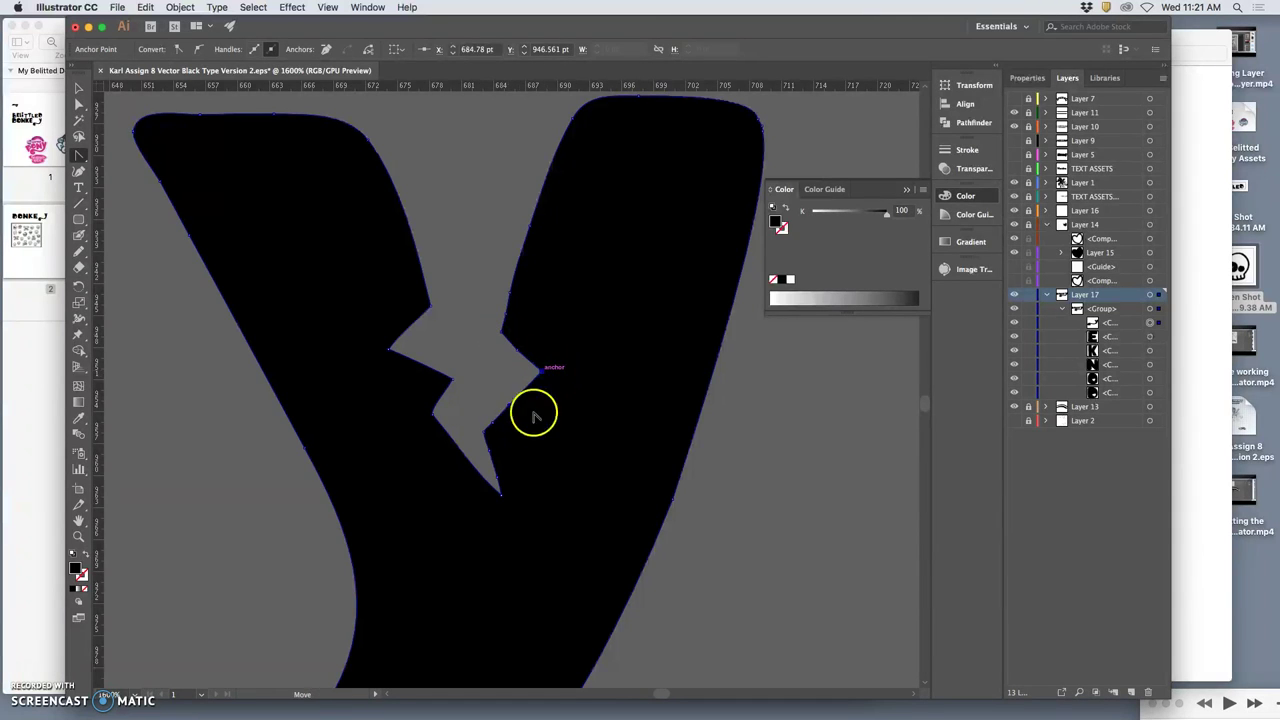
left_click(501, 494)
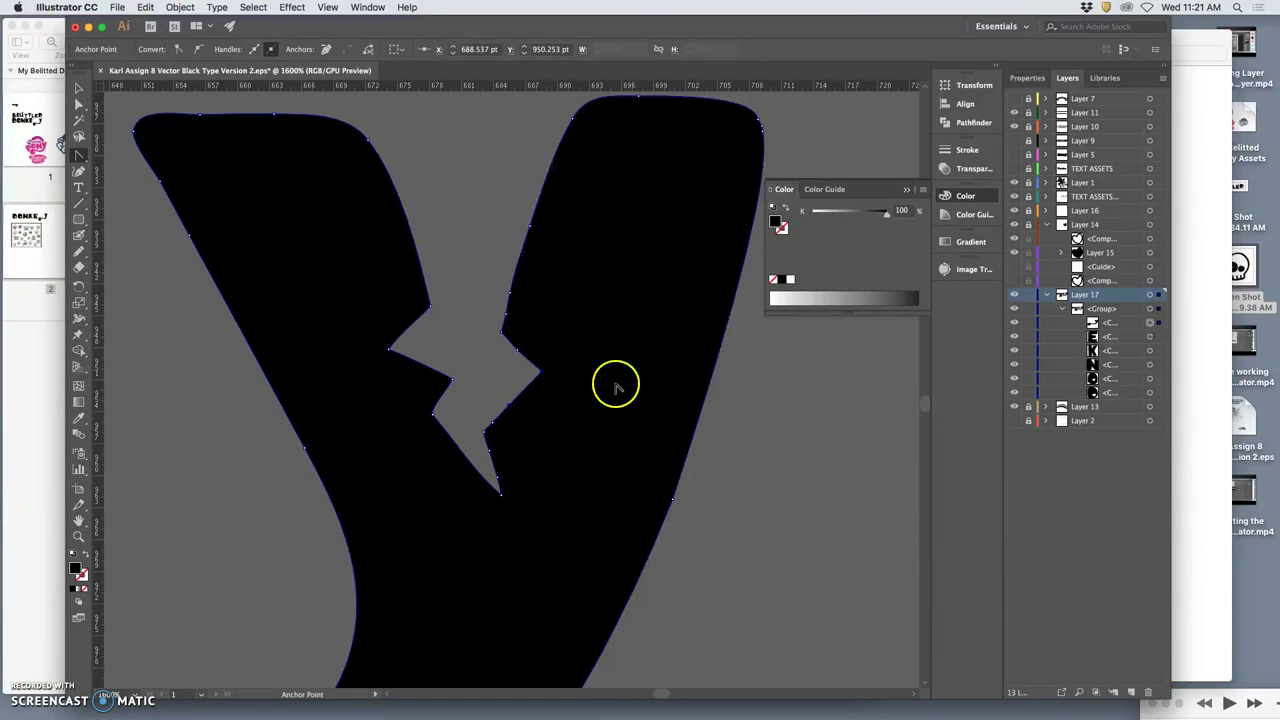
left_click(82, 108)
left_click(150, 270)
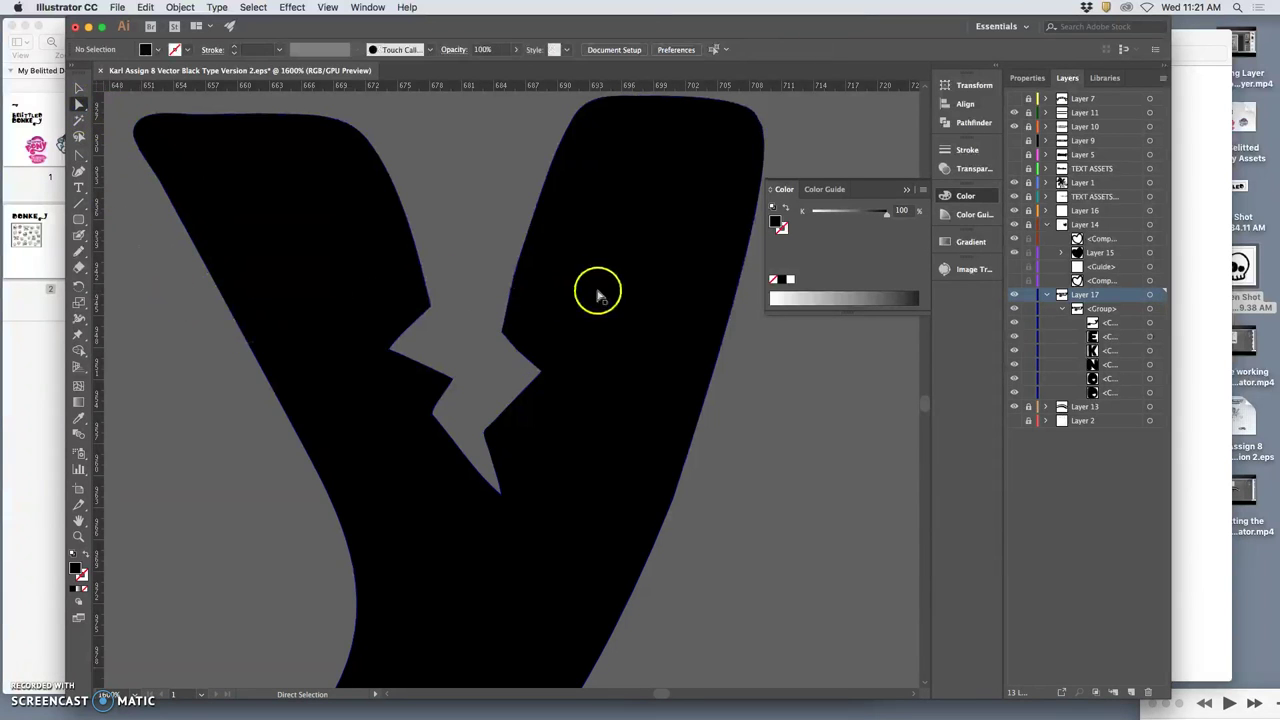
Examine the cracked y in the context of the surrounding logo and again close up.
key("super+minus")
key("super+minus")
key("super+minus")
key("super+minus")
key("super+minus")
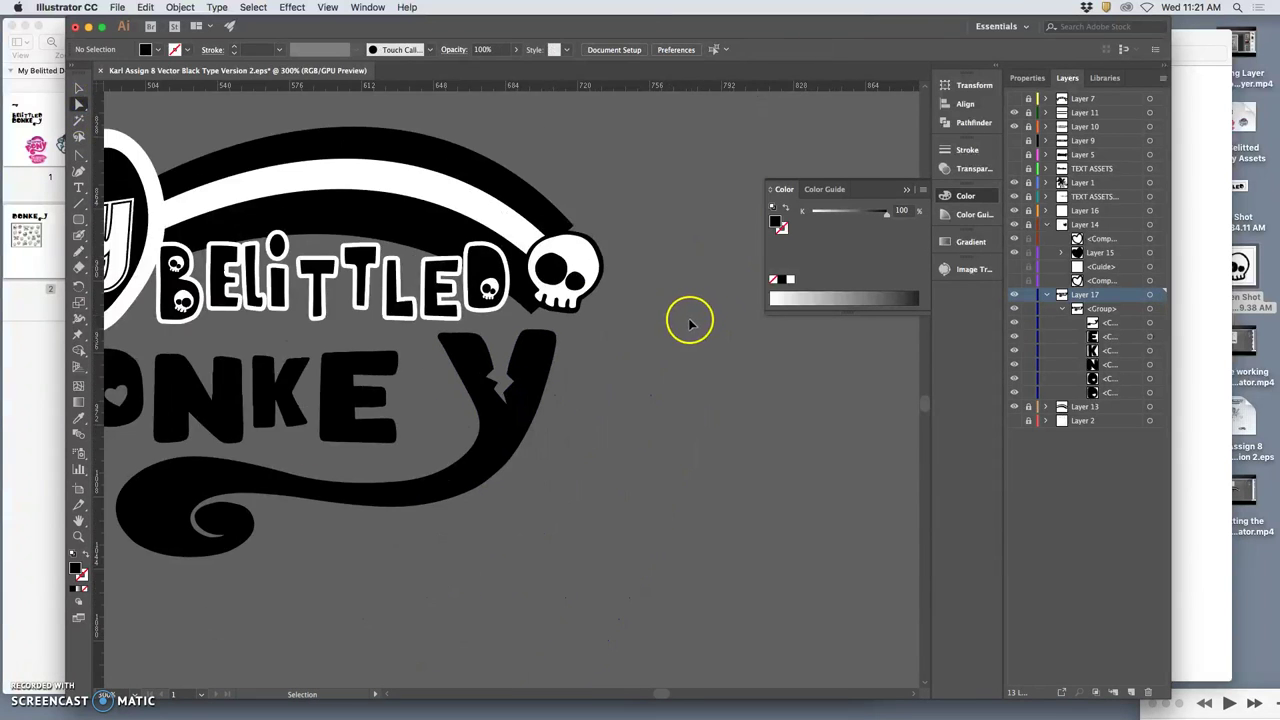
key("super+plus")
key("super+plus")
key("super+plus")
key("super+plus")
key("super+plus")
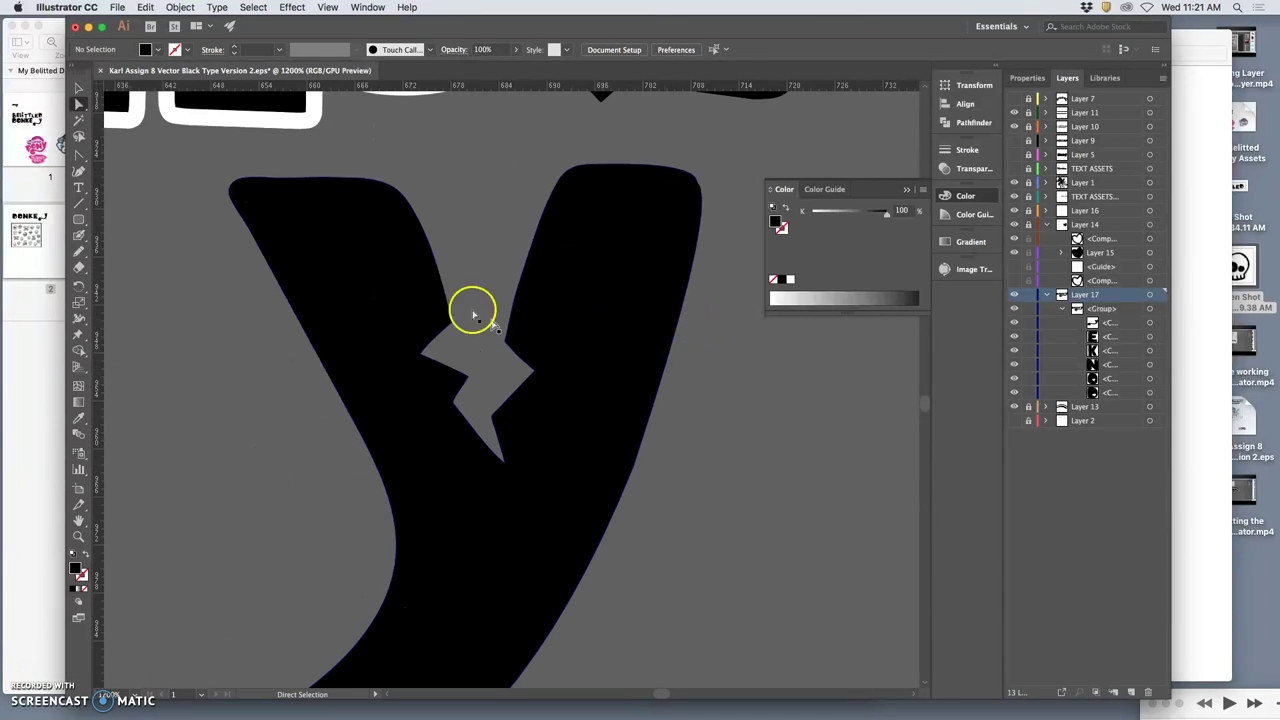
Cut another jagged tooth into the inner edge of the y's left arm above the crack with the Pencil tool.
left_click(79, 250)
left_click(413, 292, "super")
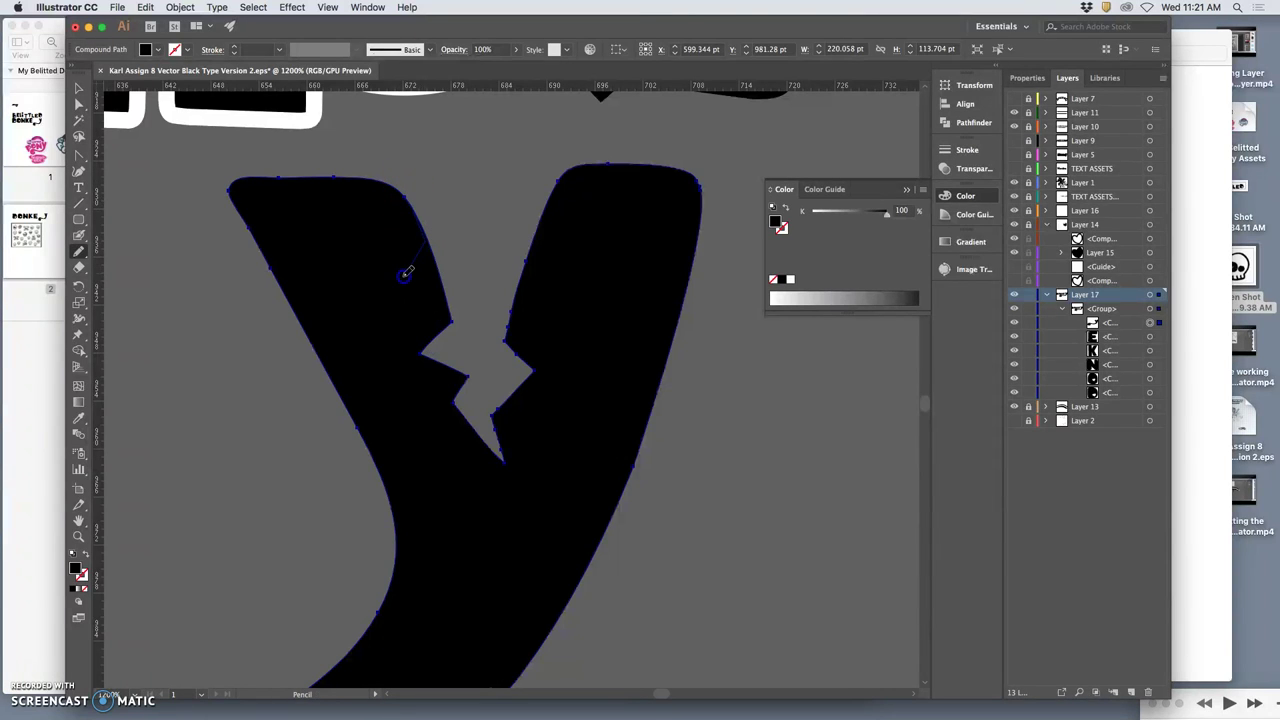
left_click_drag(446, 311, 408, 273)
key("n")
left_click_drag(430, 256, 412, 283)
left_click_drag(446, 324, 447, 324)
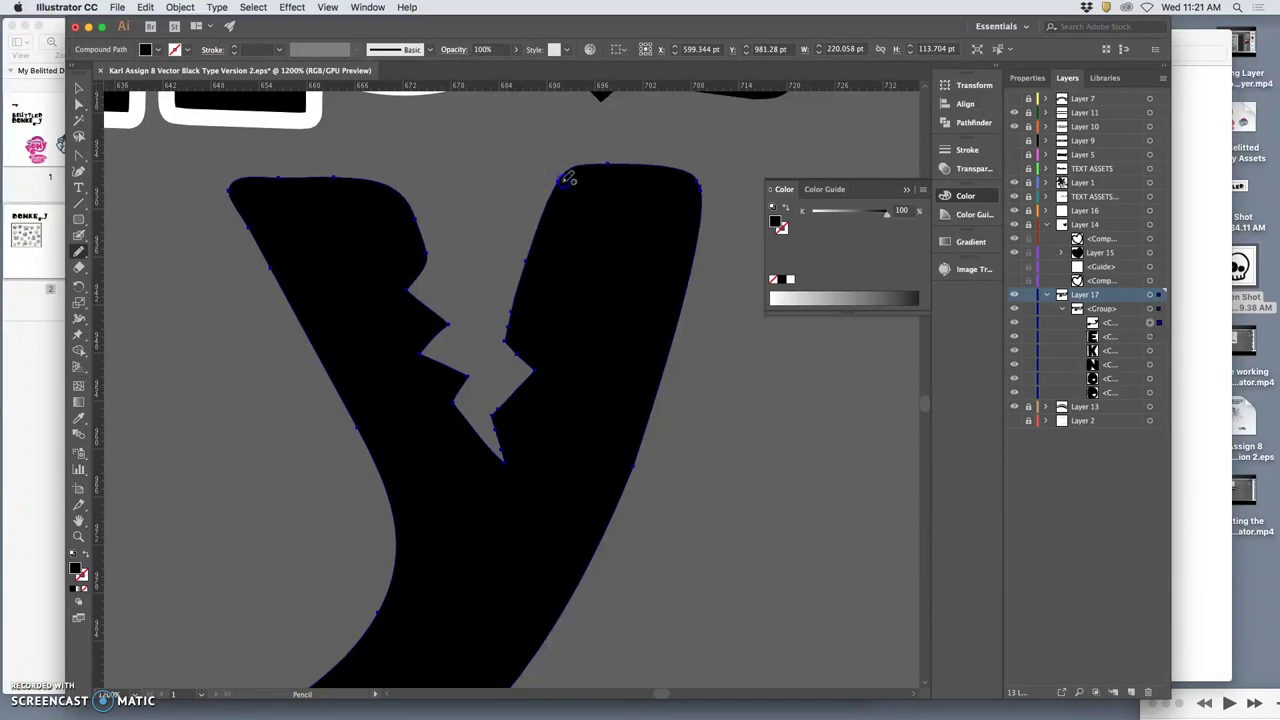
mouse_move(561, 185)
left_mouse_down()
mouse_move(523, 284)
mouse_move(560, 180)
mouse_move(496, 299)
left_mouse_up()
key("super+z")
left_click_drag(540, 364, 533, 369)
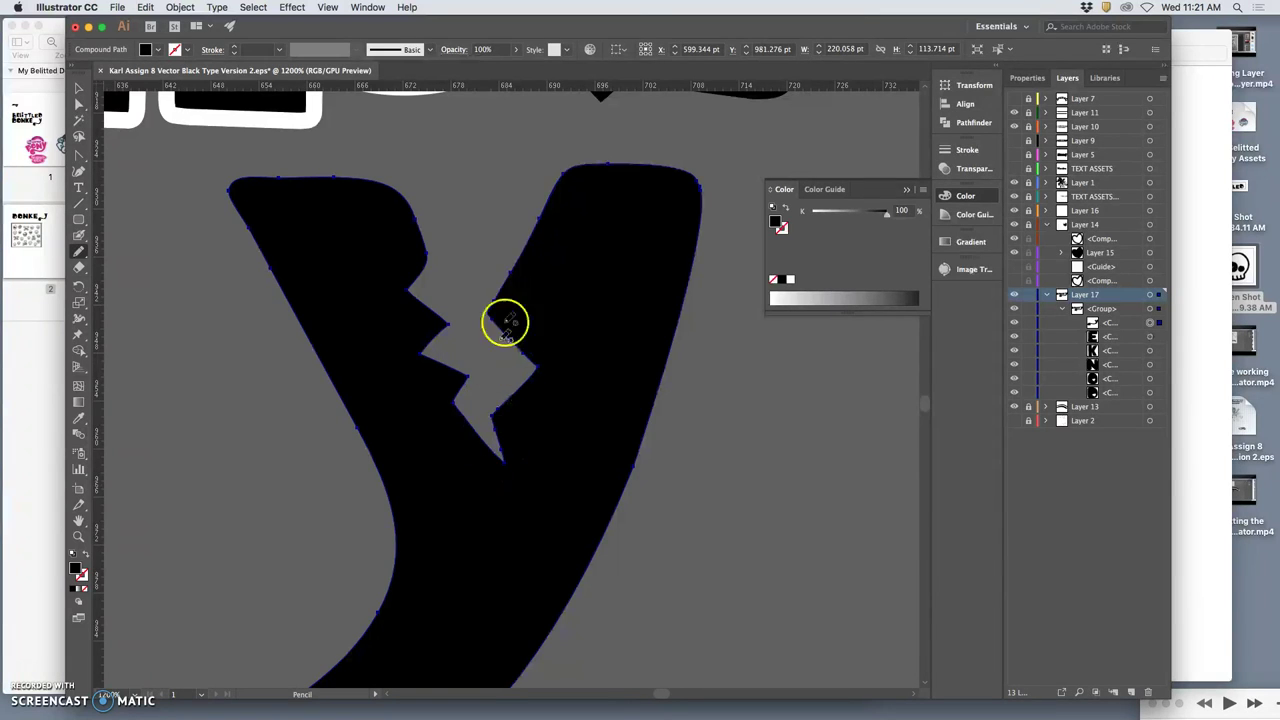
key("super+z")
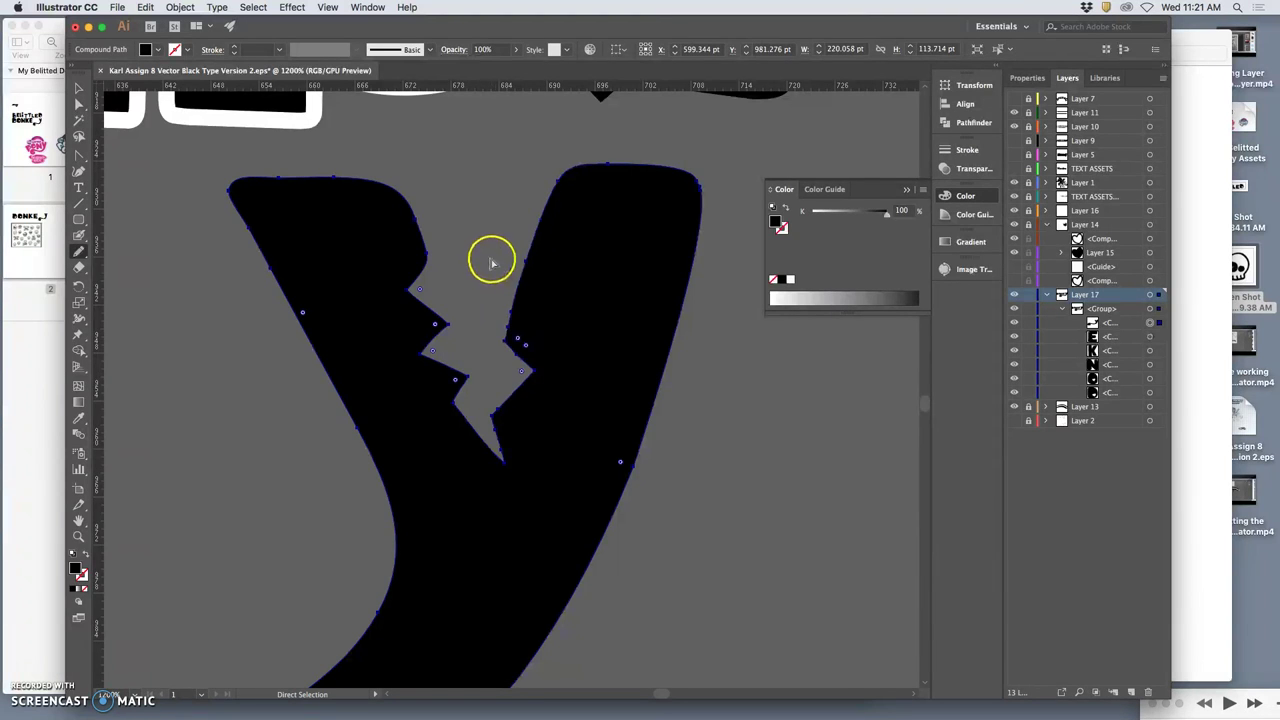
left_click(491, 259, "super")
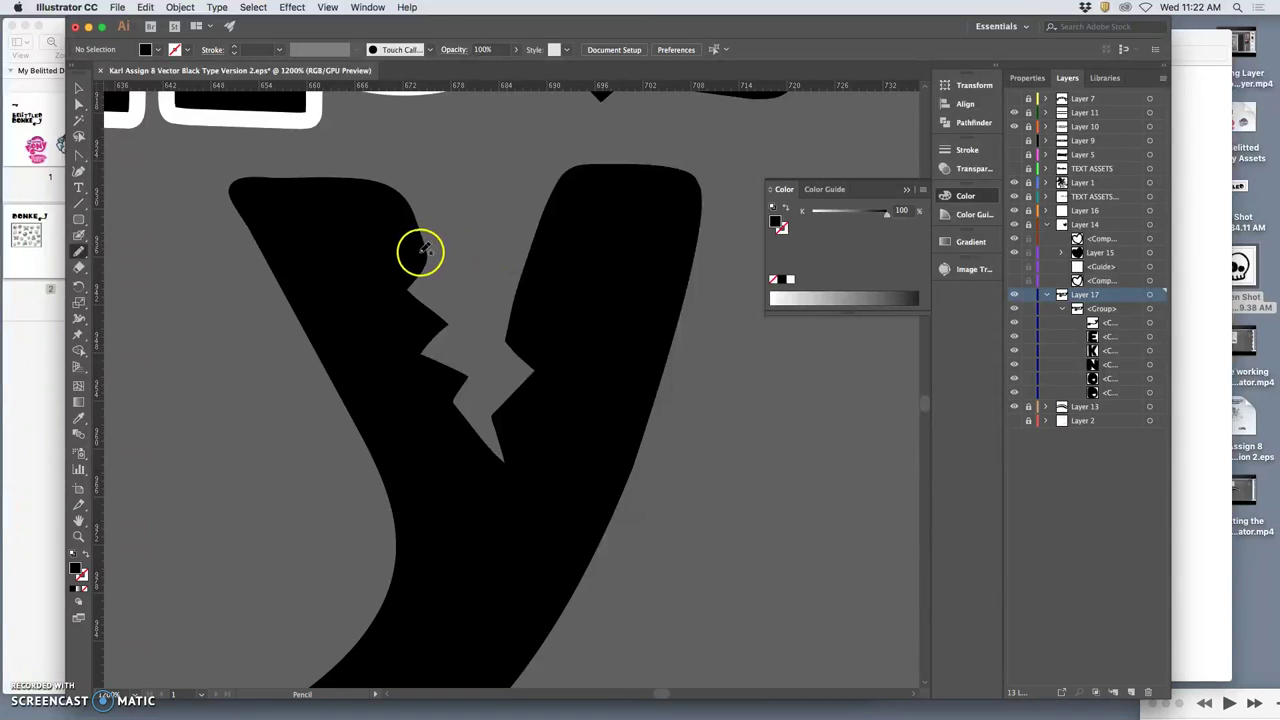
Convert the anchor points of the upper tooth on the y's left crack edge to sharp corners and deselect the letter.
left_click(80, 156)
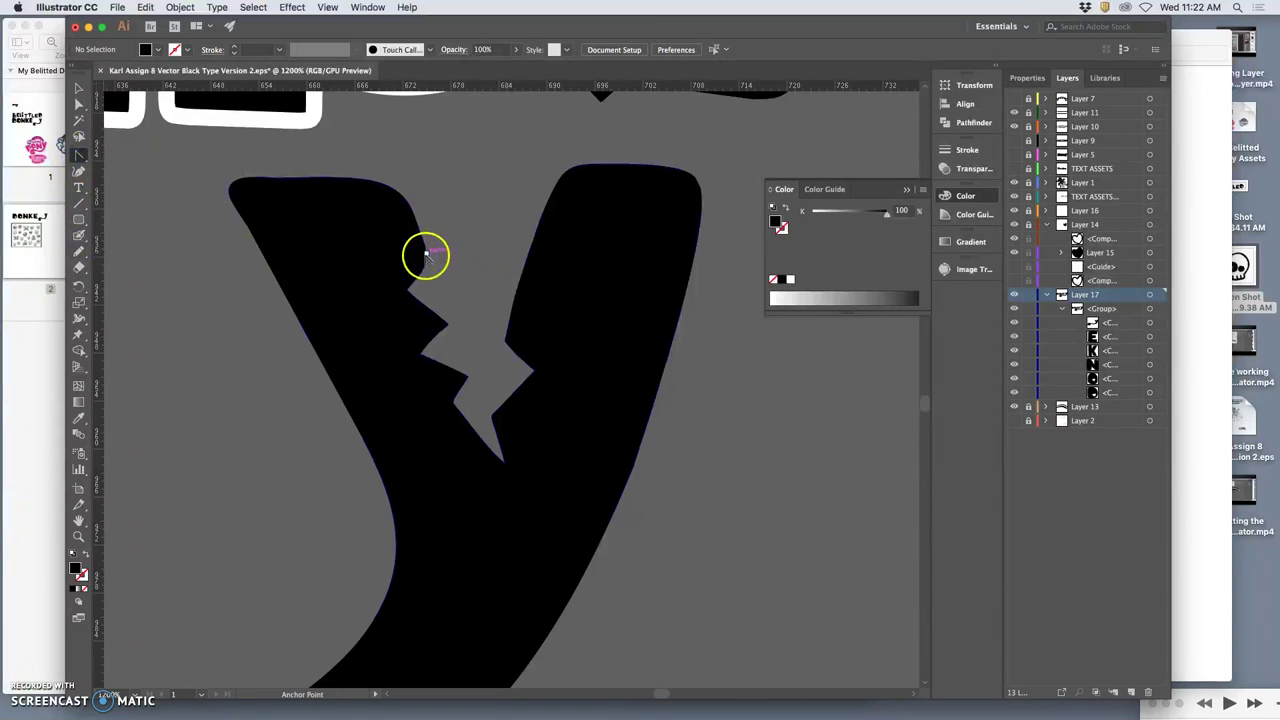
left_click(422, 252, "super")
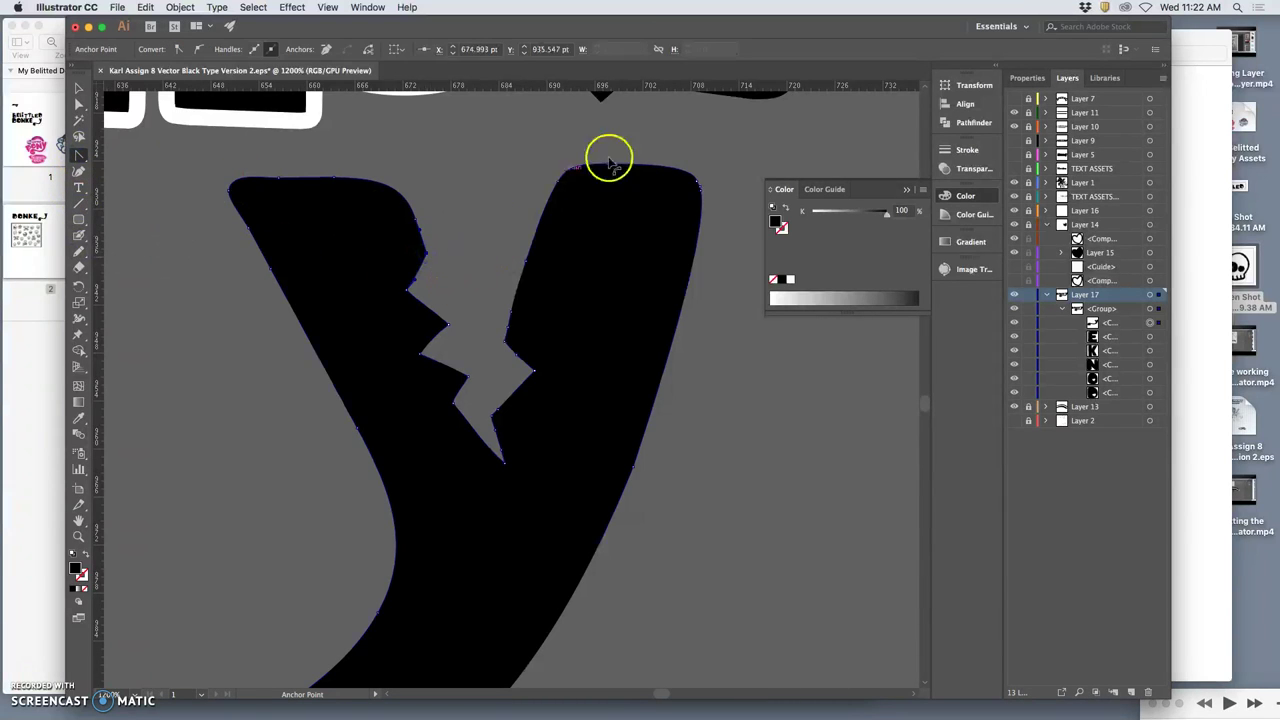
left_click(408, 289)
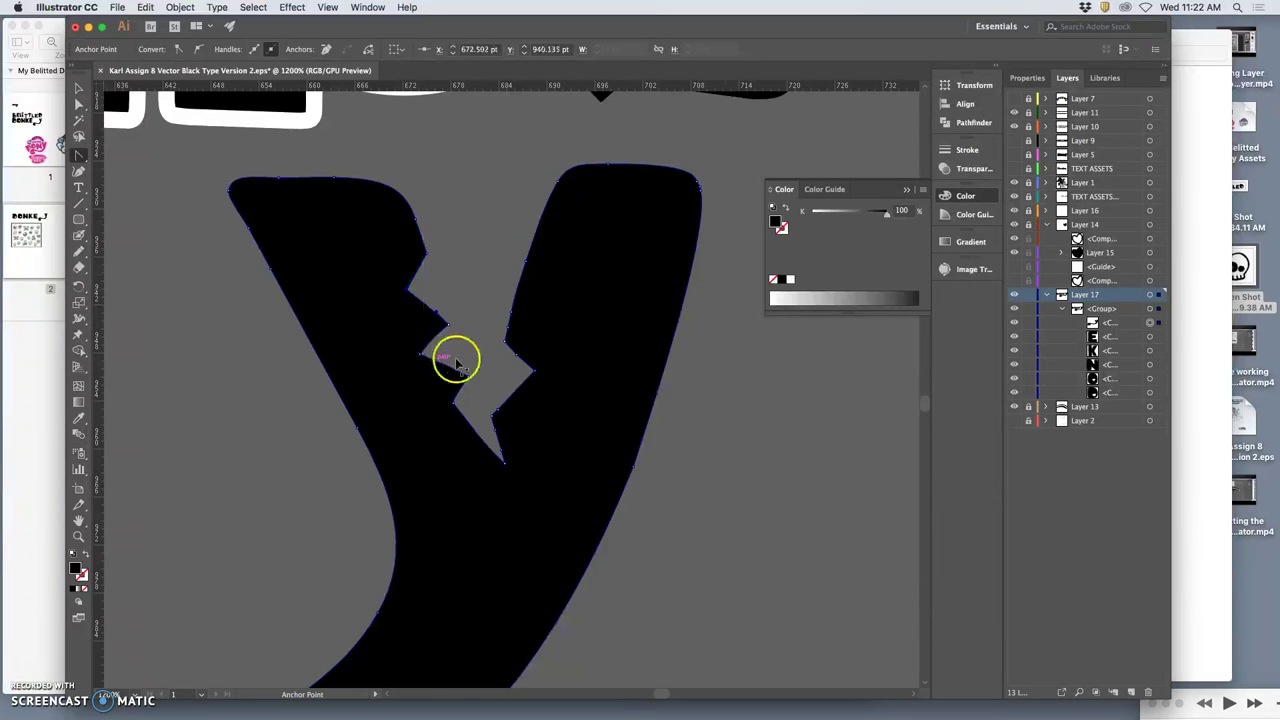
key("super+minus")
key("super+minus")
key("super+minus")
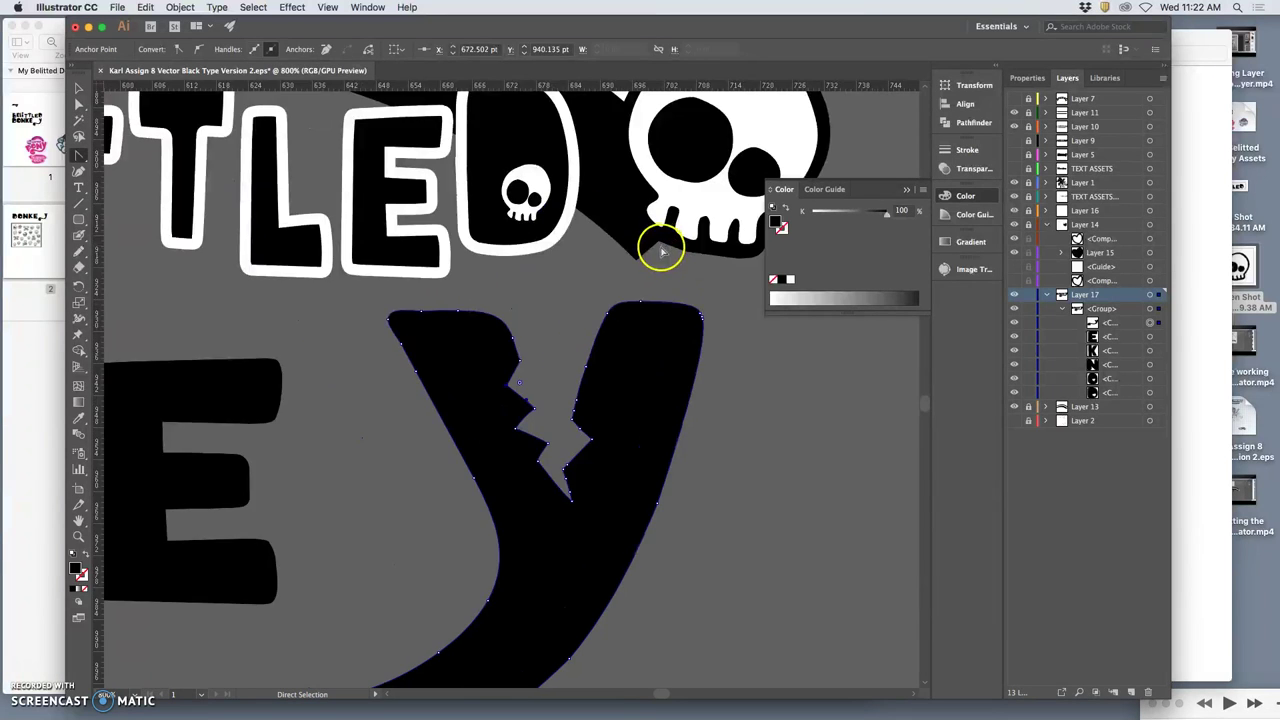
key("super+minus")
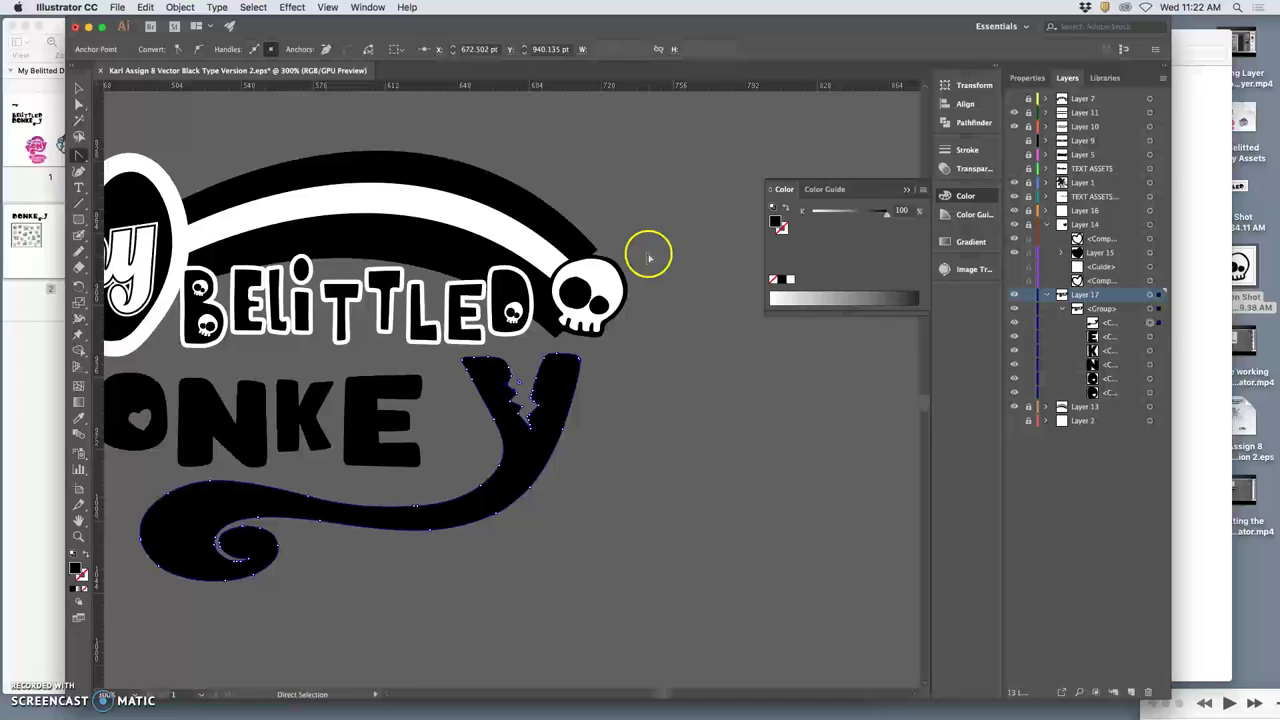
left_click(80, 90)
left_click(650, 430)
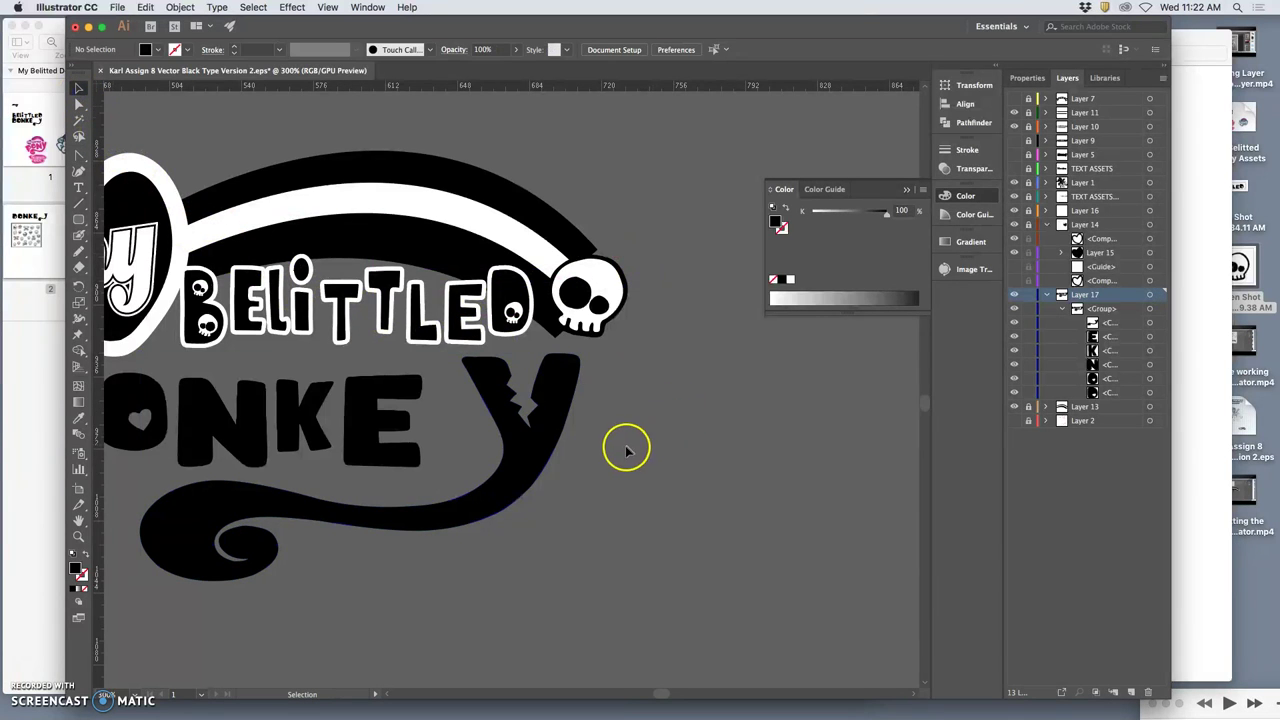
Select the letters D, O, N, K and E together, narrow them slightly and move them right up against the y.
key("space")
left_click_drag(603, 460, 763, 351)
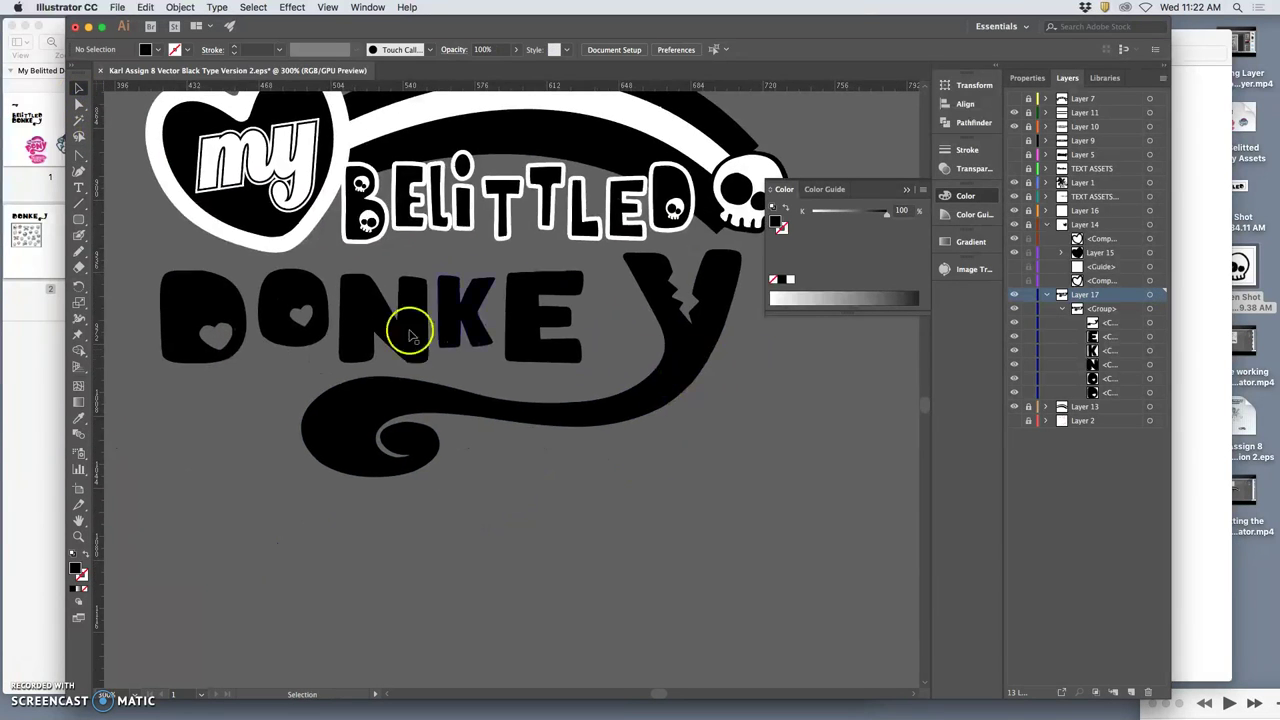
left_click(1149, 337)
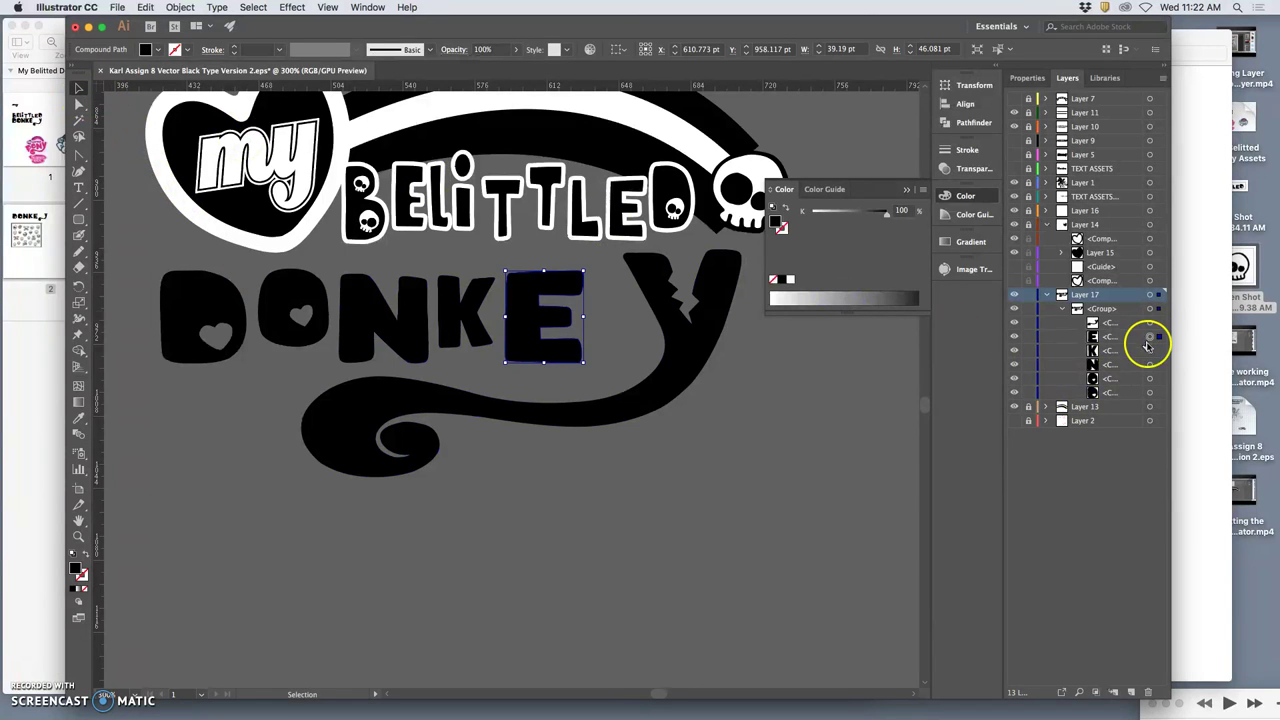
left_click(1150, 350, "shift")
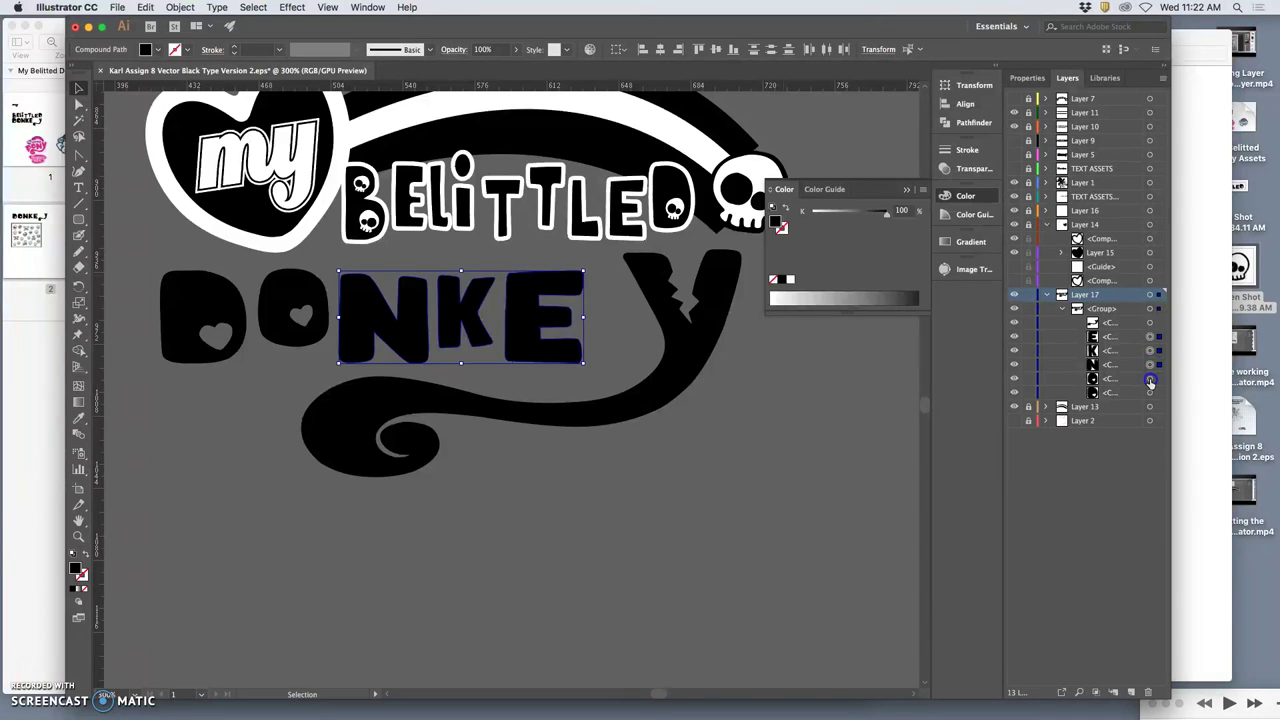
left_click(1150, 392, "shift")
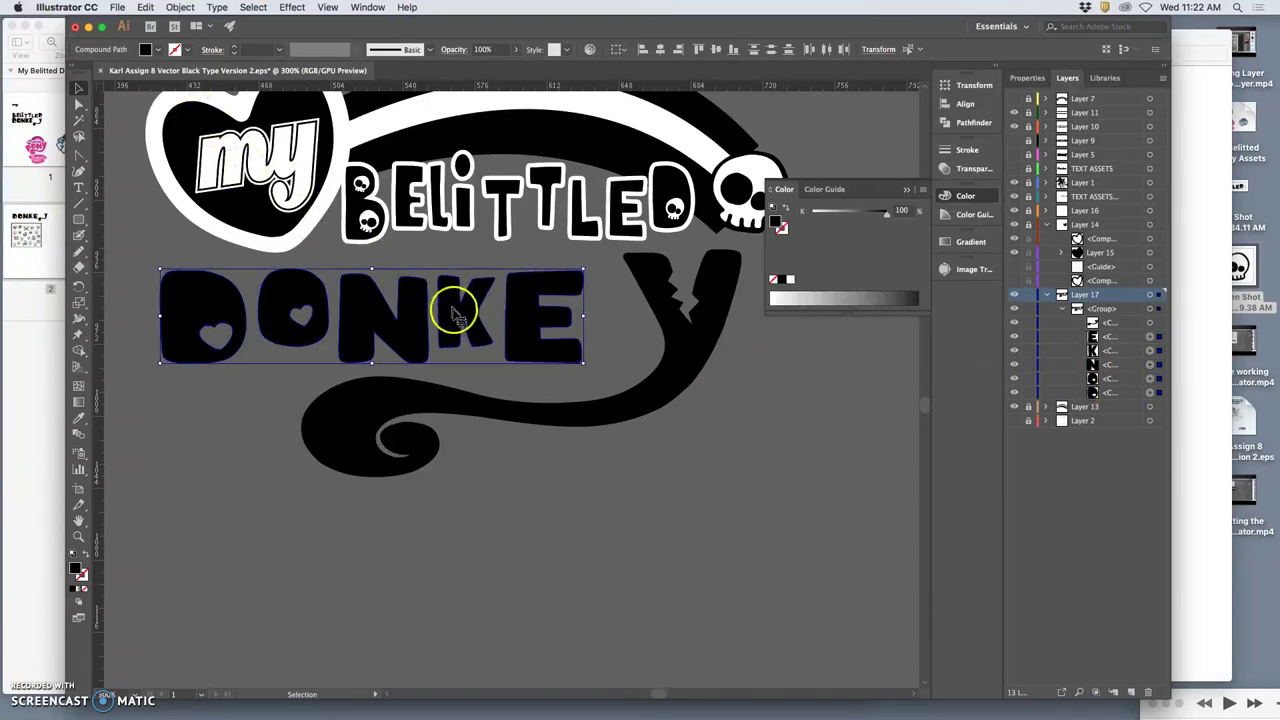
left_click_drag(455, 314, 493, 310)
left_click_drag(198, 311, 240, 311)
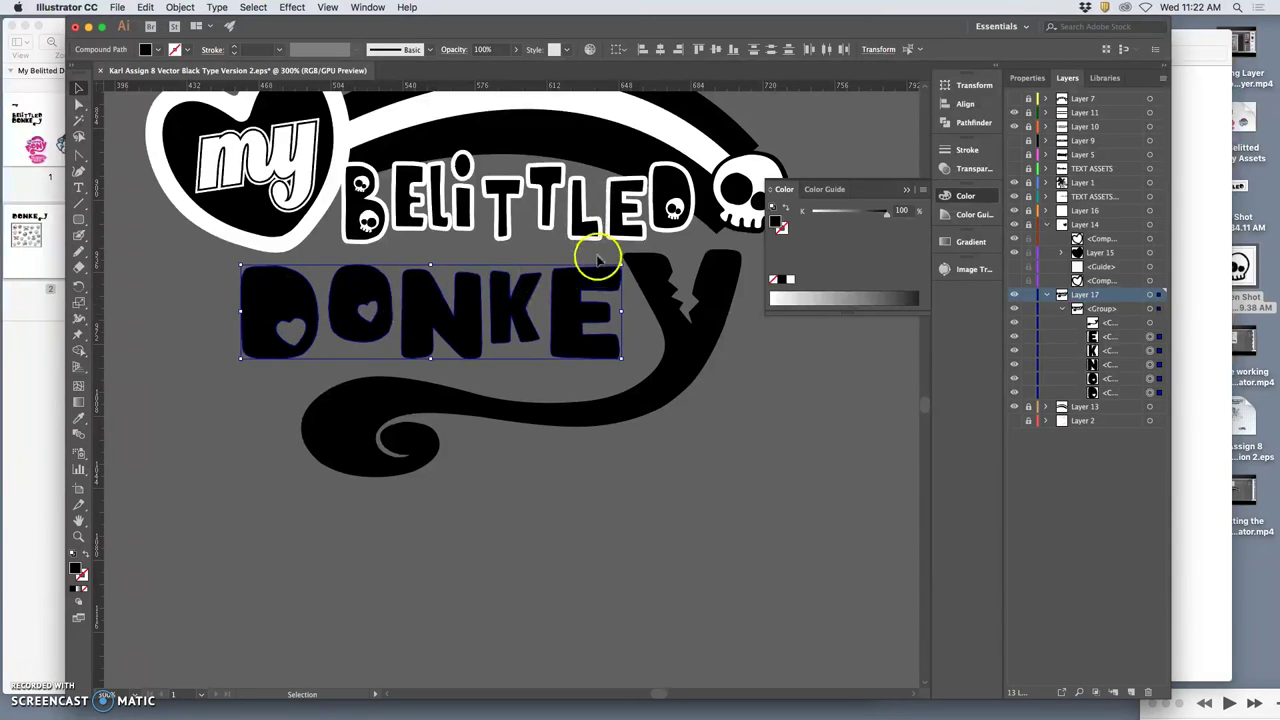
mouse_move(601, 287)
left_mouse_down()
mouse_move(430, 275)
mouse_move(606, 272)
mouse_move(600, 284)
mouse_move(614, 285)
left_mouse_up()
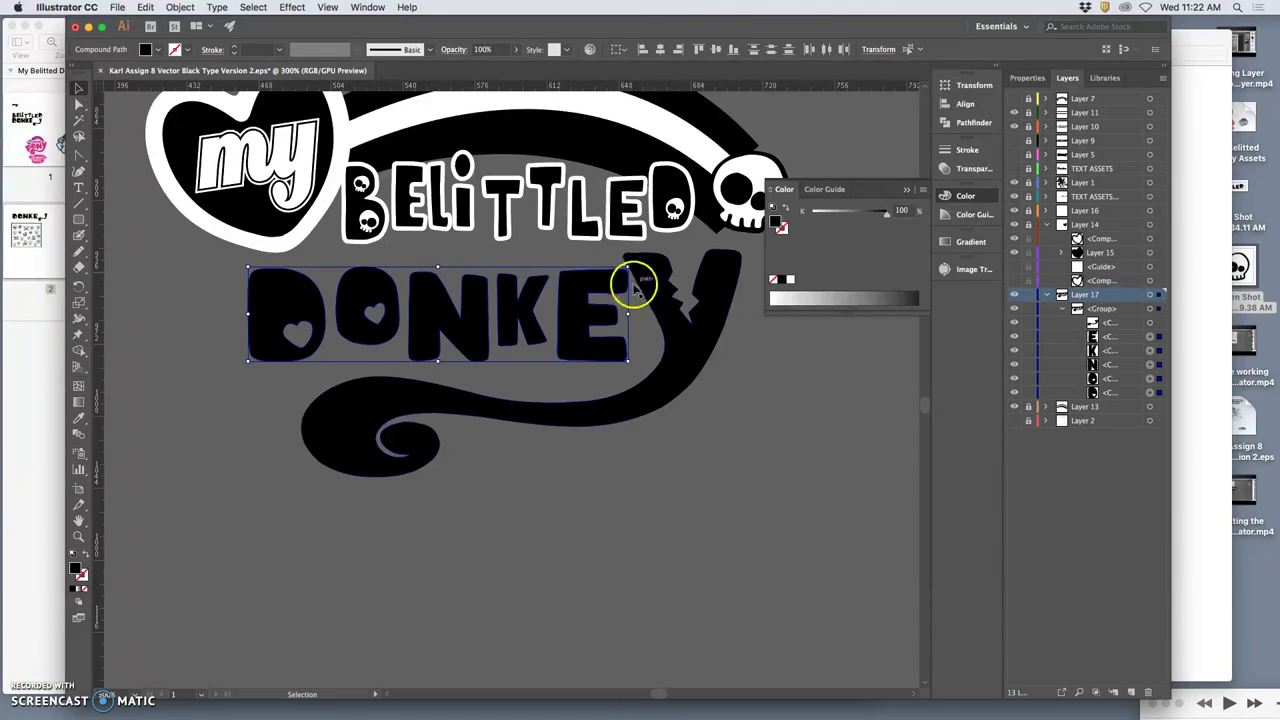
Rotate the E slightly counterclockwise and narrow it to about 33 pt wide beside the y.
left_click(1150, 338)
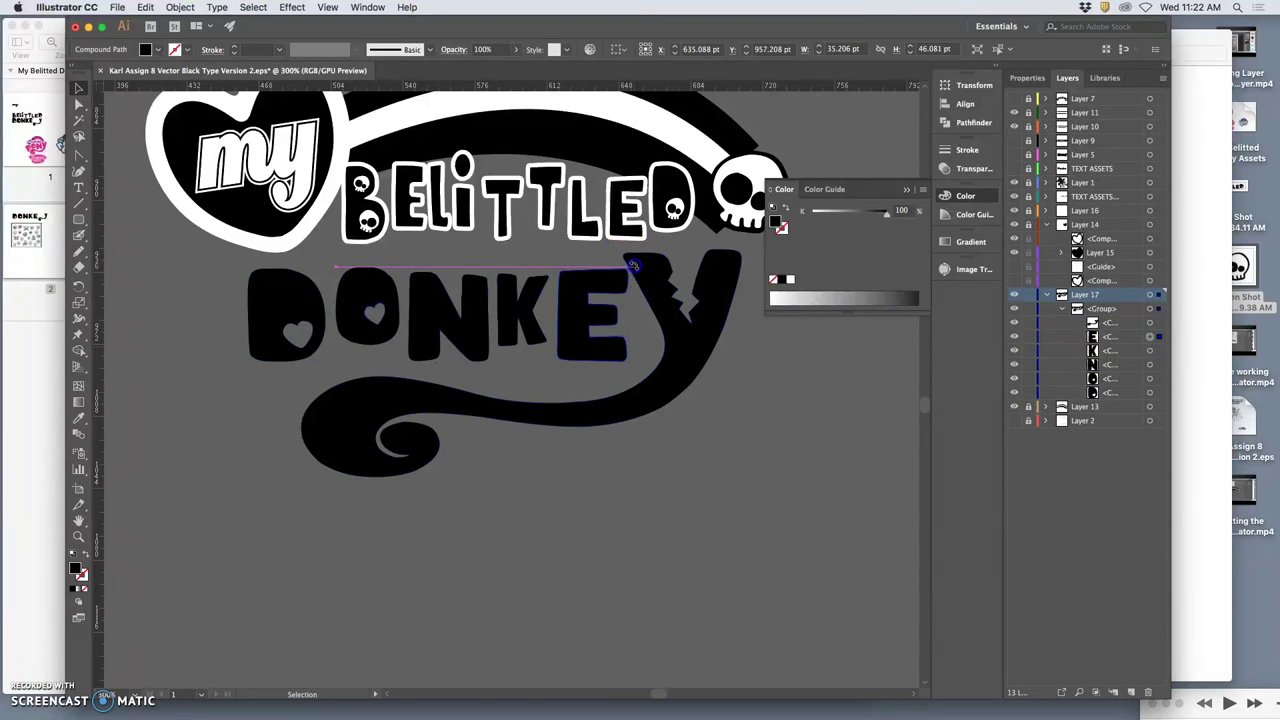
left_click_drag(632, 263, 631, 266)
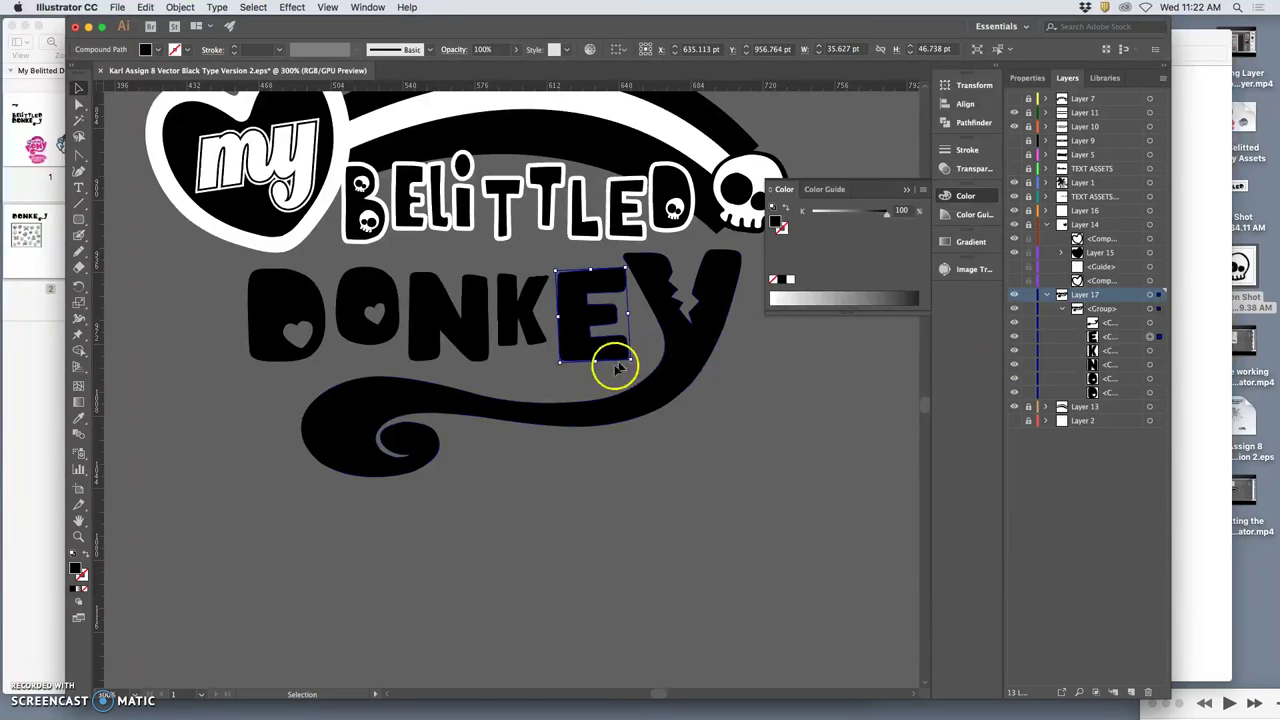
left_click_drag(563, 318, 566, 357)
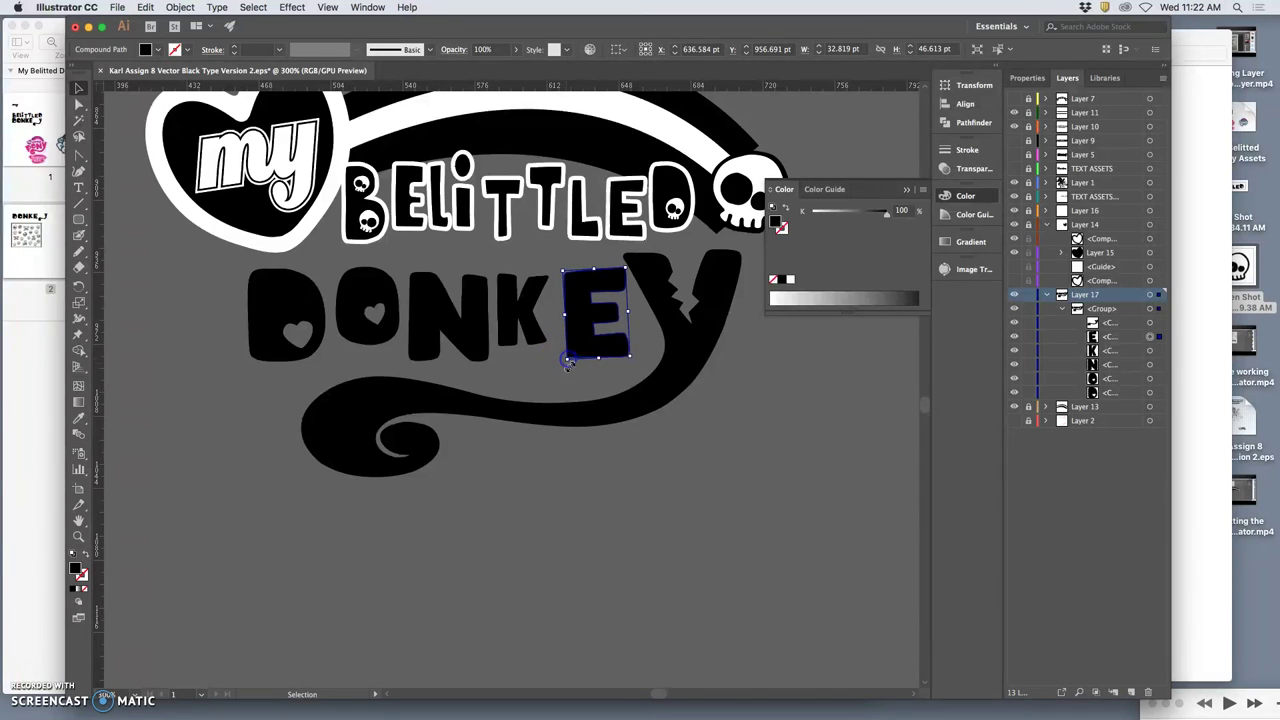
Enlarge the K to fill the gap before the E and rotate it slightly counterclockwise.
left_click(1150, 351)
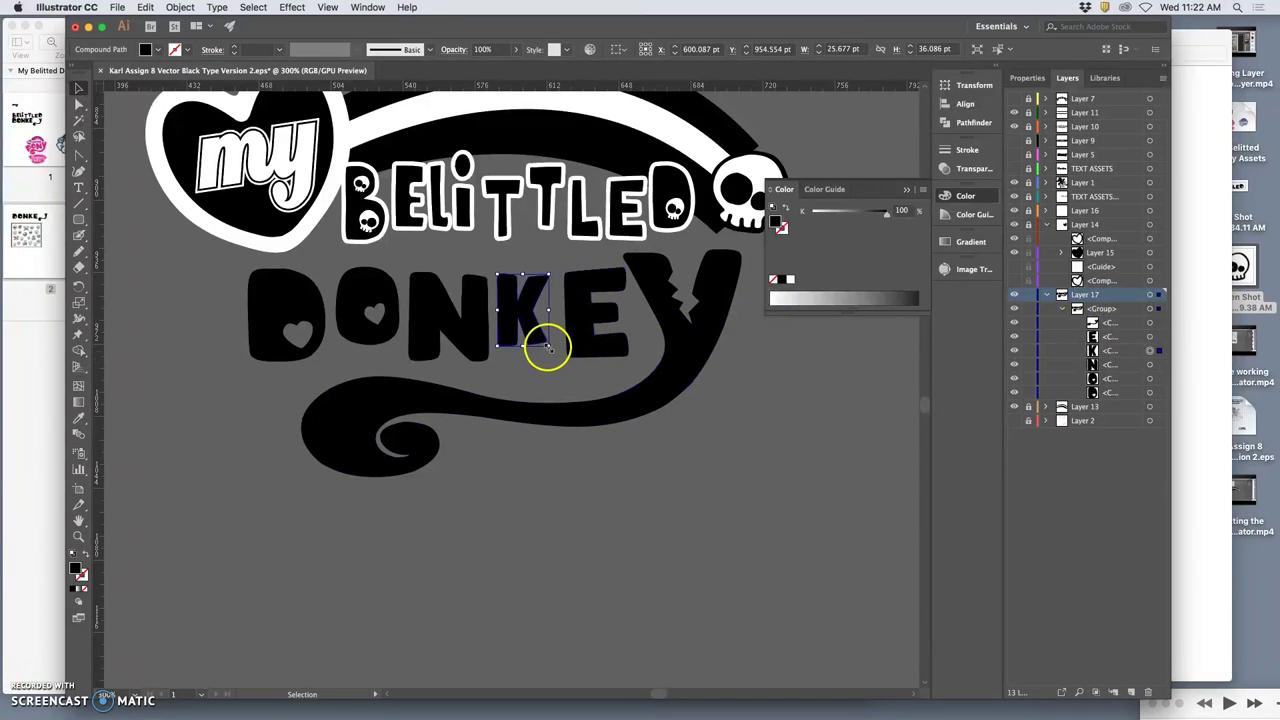
mouse_move(546, 346)
left_mouse_down()
mouse_move(557, 364)
mouse_move(558, 350)
left_mouse_up()
left_click_drag(563, 266, 560, 268)
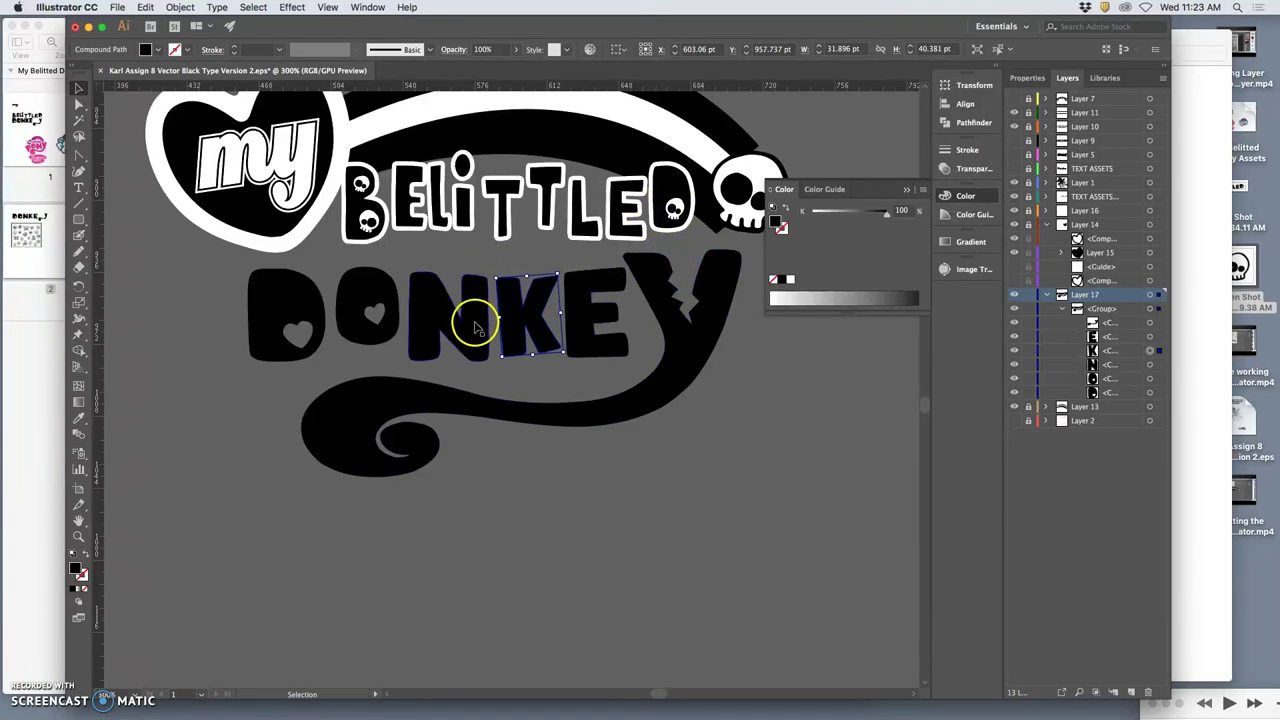
left_click(476, 324)
left_click(830, 368)
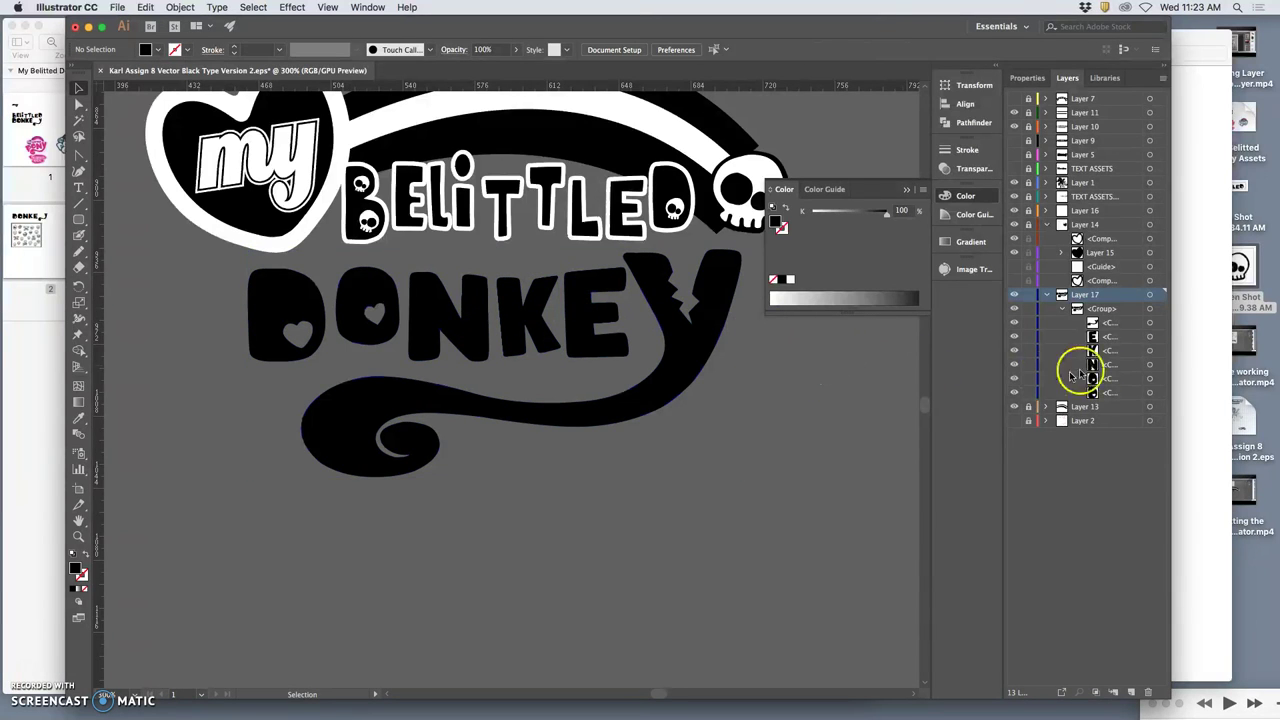
Shrink the N to about 35 pt wide and 44 pt high, rotate it slightly and nudge it into place beside the K.
left_click(1149, 365)
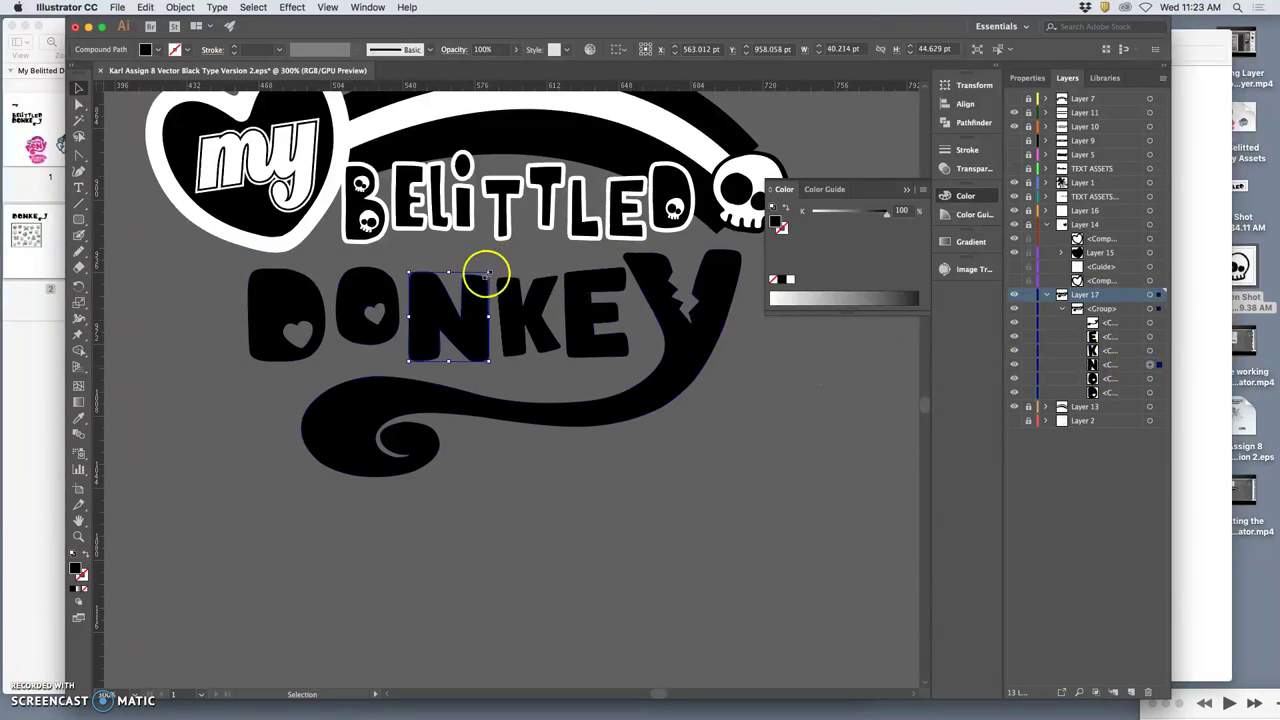
mouse_move(489, 272)
left_mouse_down()
mouse_move(505, 272)
mouse_move(483, 303)
mouse_move(491, 263)
left_mouse_up()
left_click_drag(408, 361, 414, 355)
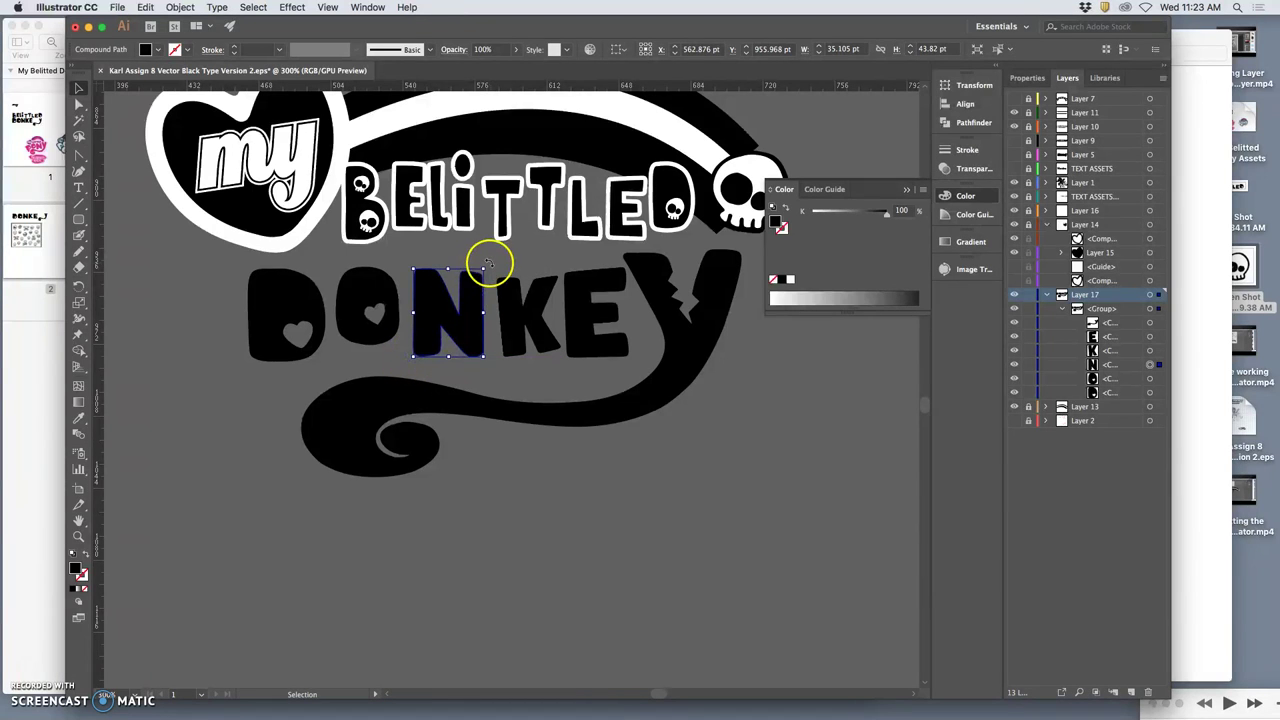
left_click_drag(490, 264, 488, 262)
left_click_drag(471, 310, 483, 312)
key("Left")
key("Left")
key("Left")
left_click(490, 372)
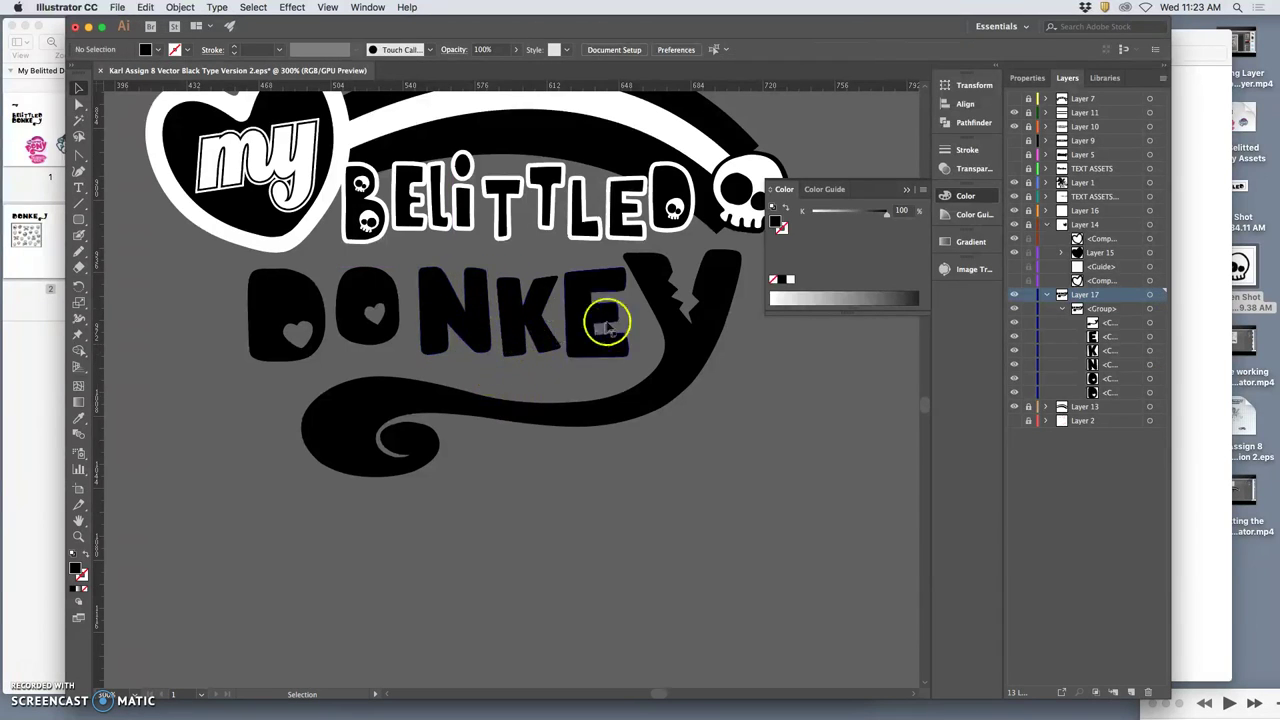
Select only the y inside the lettering group and rotate it slightly clockwise.
left_click(680, 348)
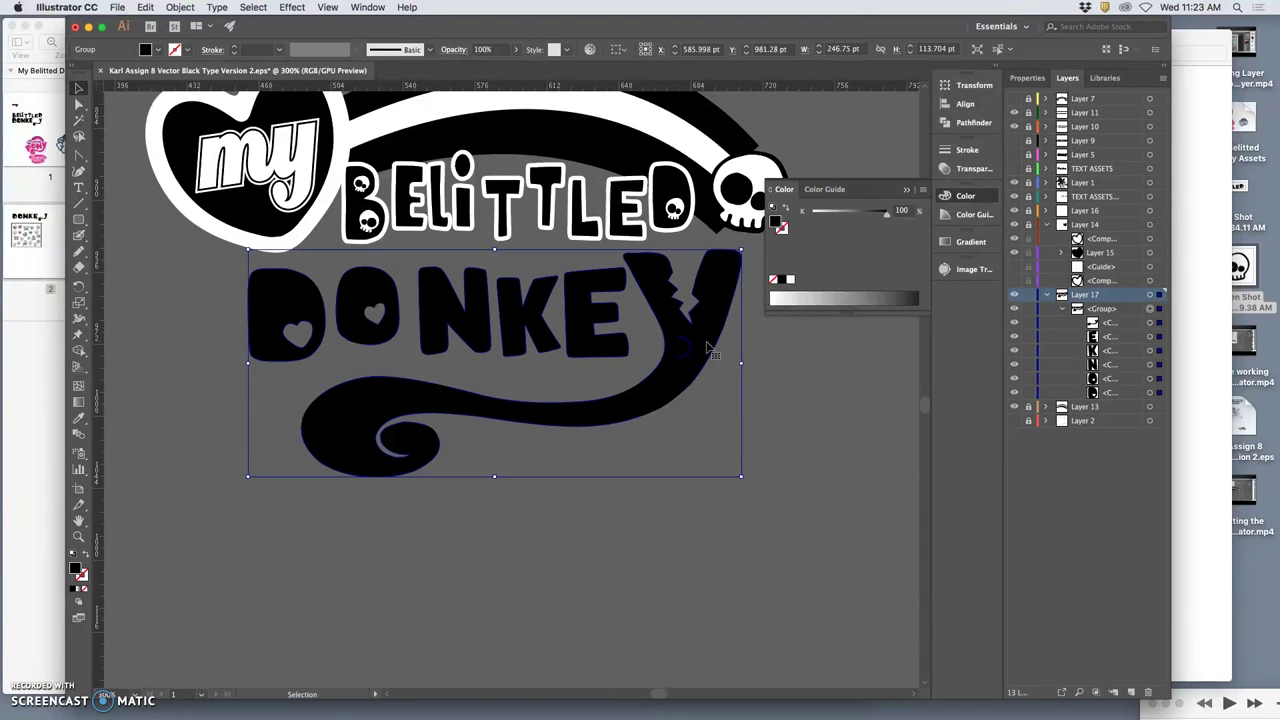
left_click(1150, 322)
left_click(829, 400)
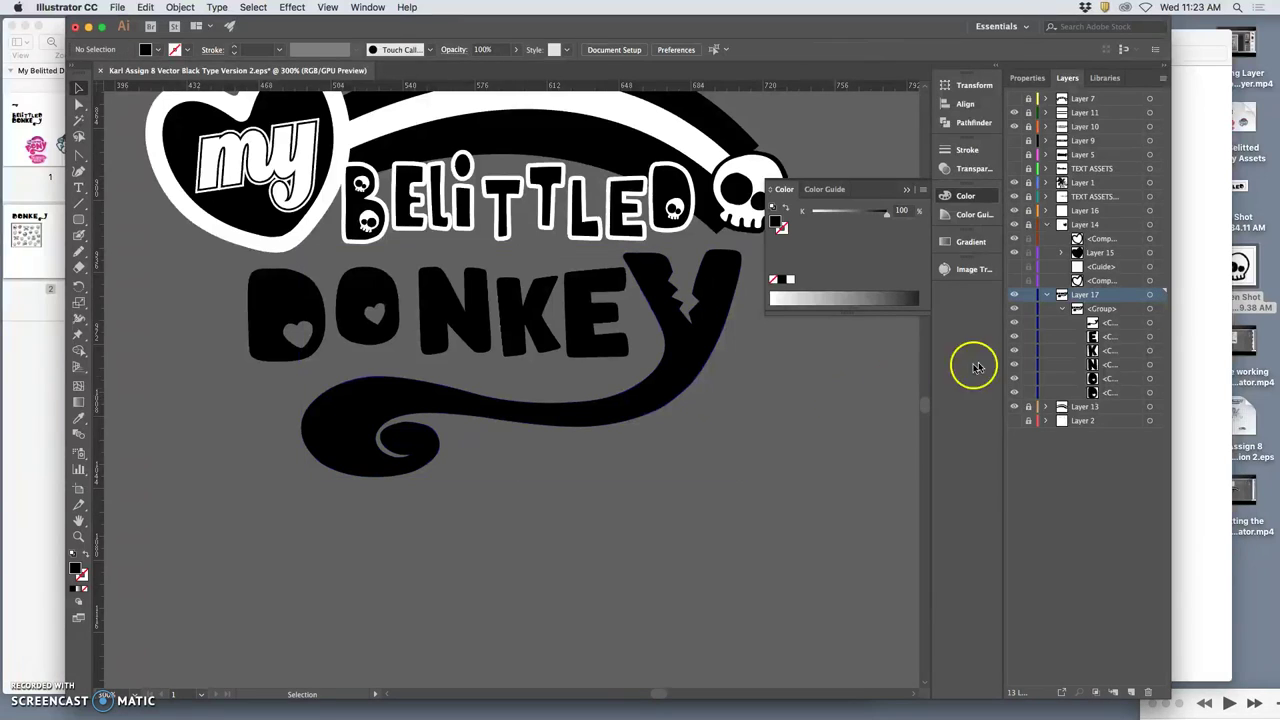
left_click(1150, 322)
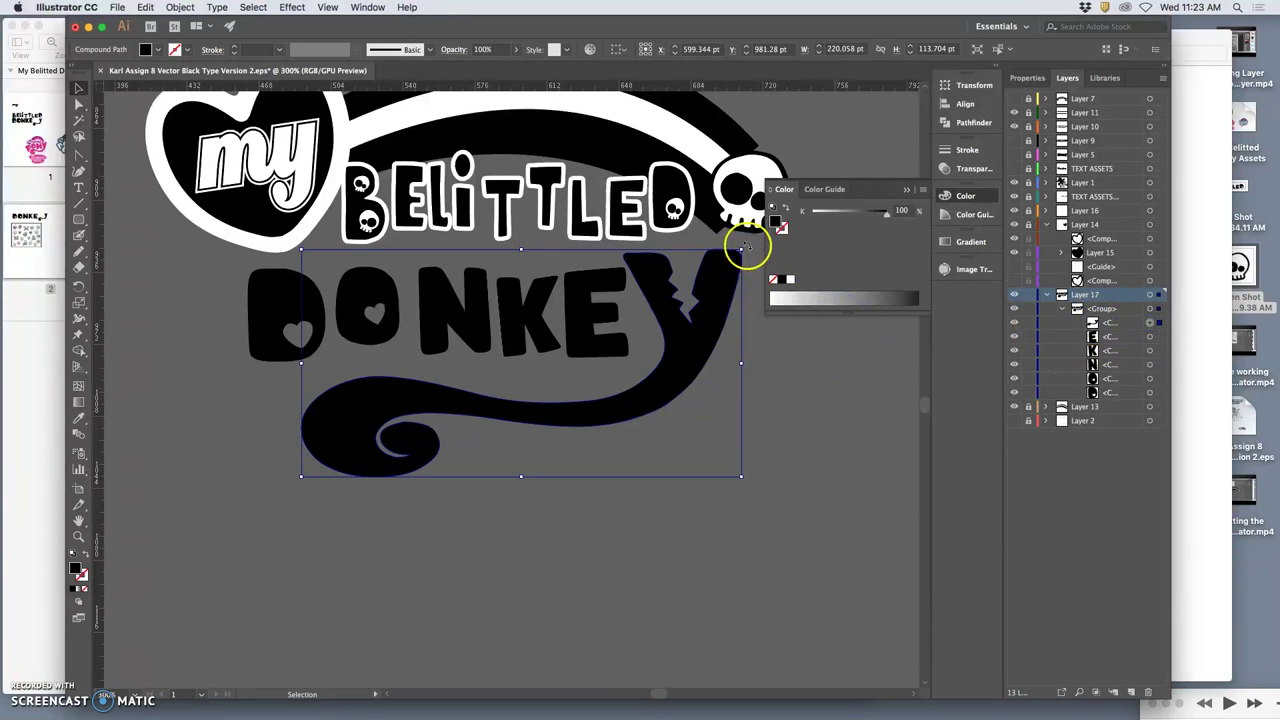
left_click_drag(750, 247, 752, 253)
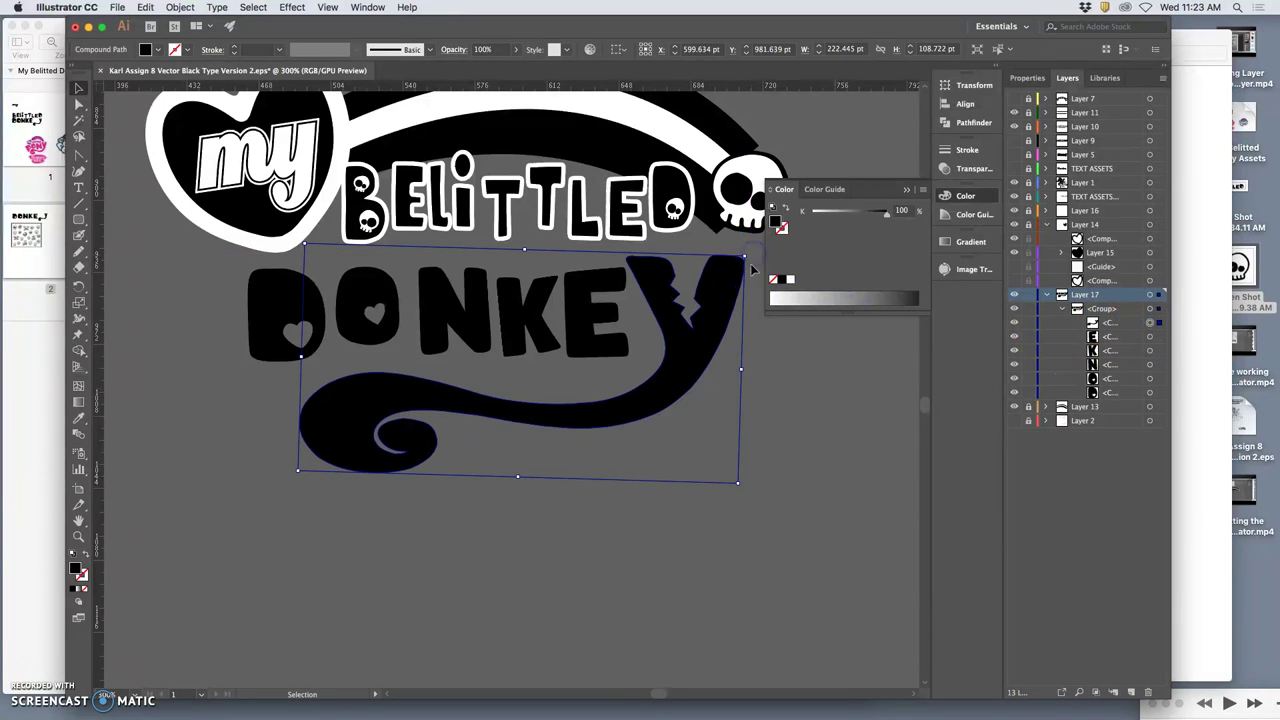
left_click(757, 260)
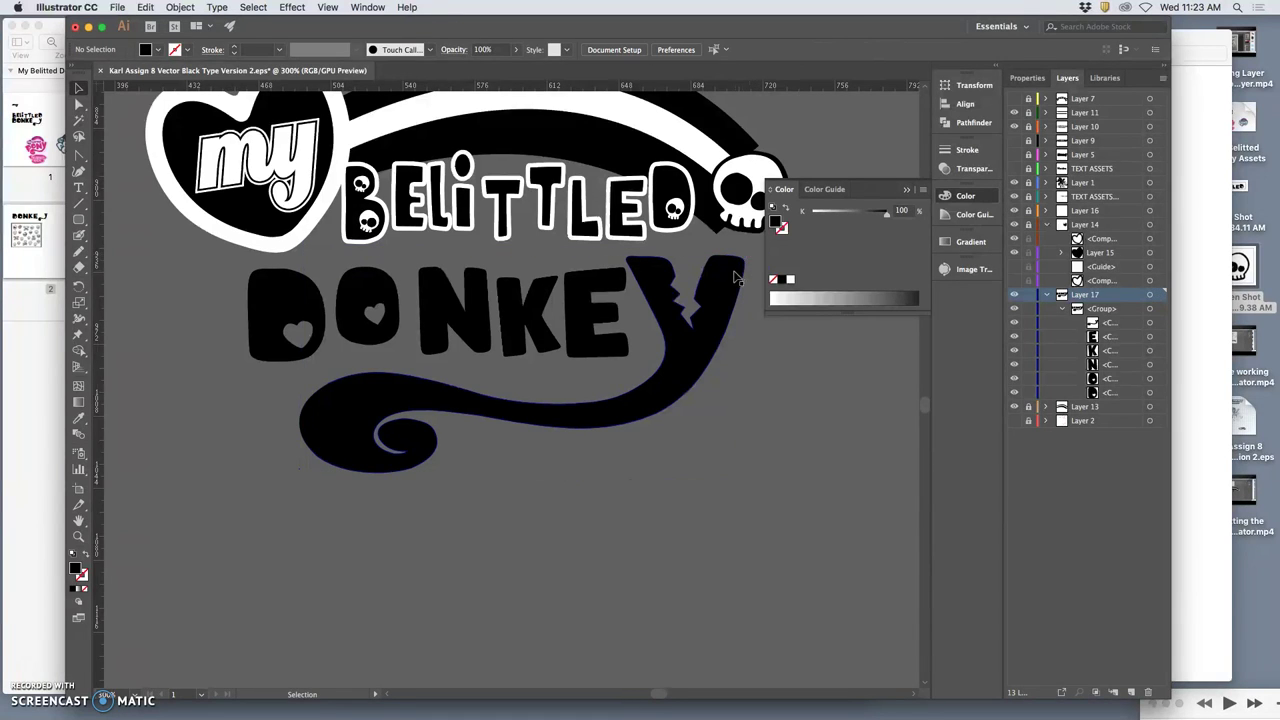
left_click(735, 277)
left_click_drag(750, 252, 742, 268)
key("super+z")
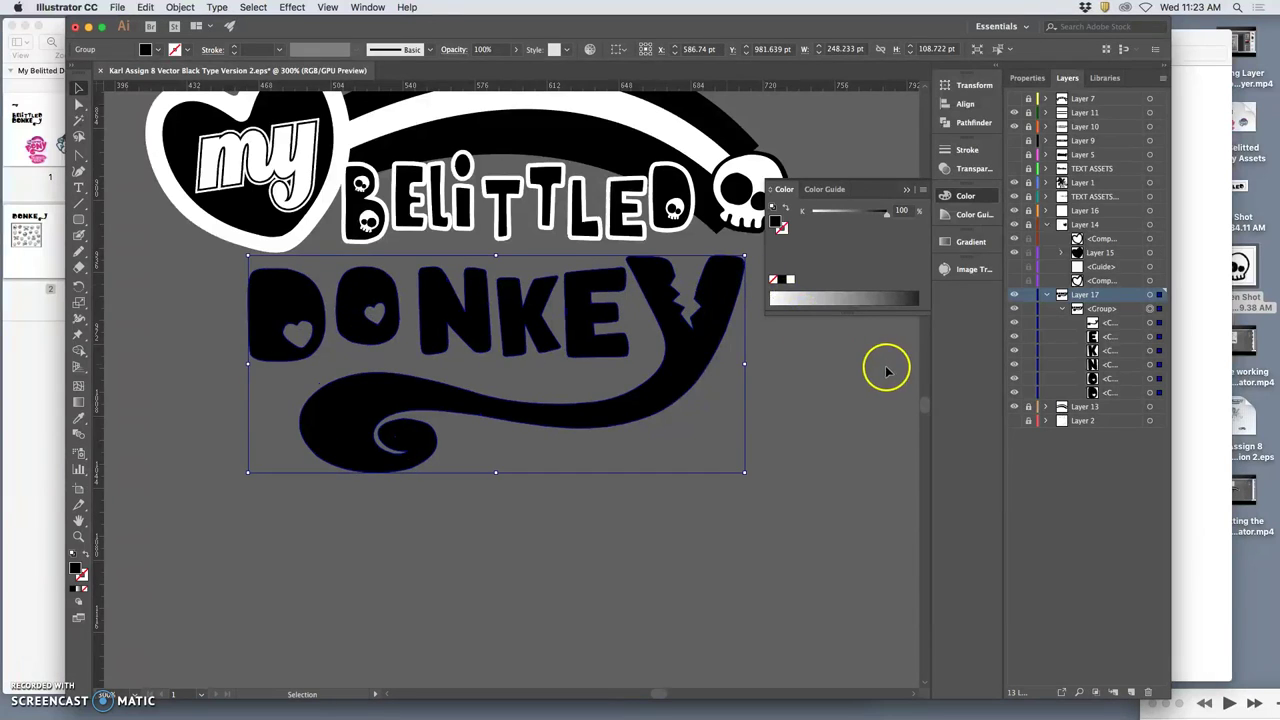
Rotate the y a little further clockwise and narrow it slightly.
left_click(1150, 324)
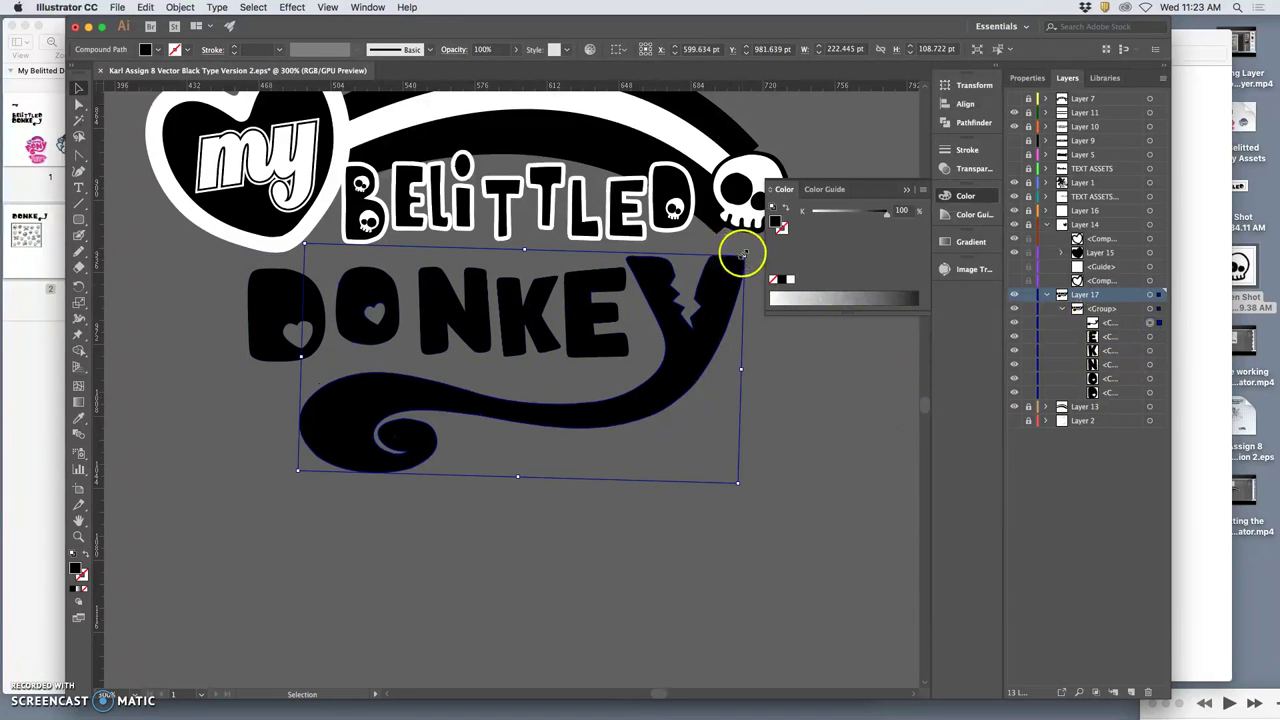
mouse_move(737, 257)
left_mouse_down()
mouse_move(725, 258)
mouse_move(749, 262)
left_mouse_up()
mouse_move(755, 322)
left_mouse_down()
mouse_move(749, 289)
mouse_move(747, 300)
left_mouse_up()
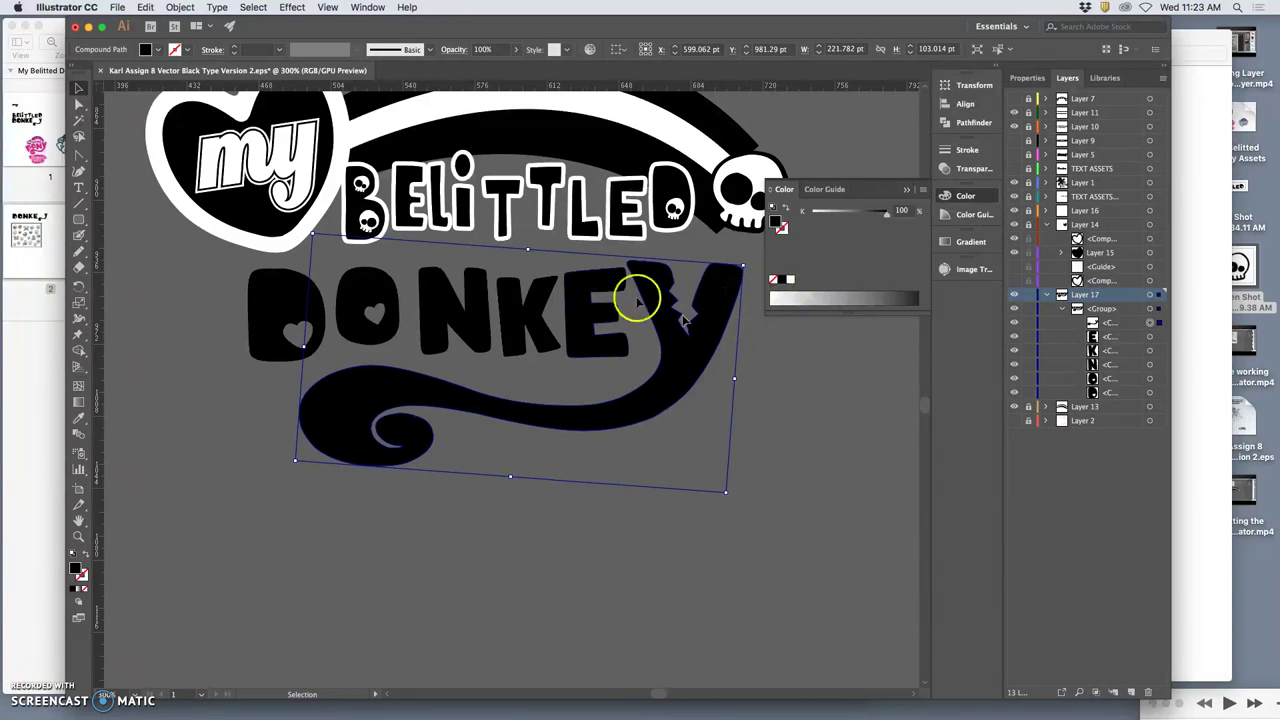
Shear the y horizontally by 12° and move it slightly up and left so it sits closer to the E.
left_click(181, 8)
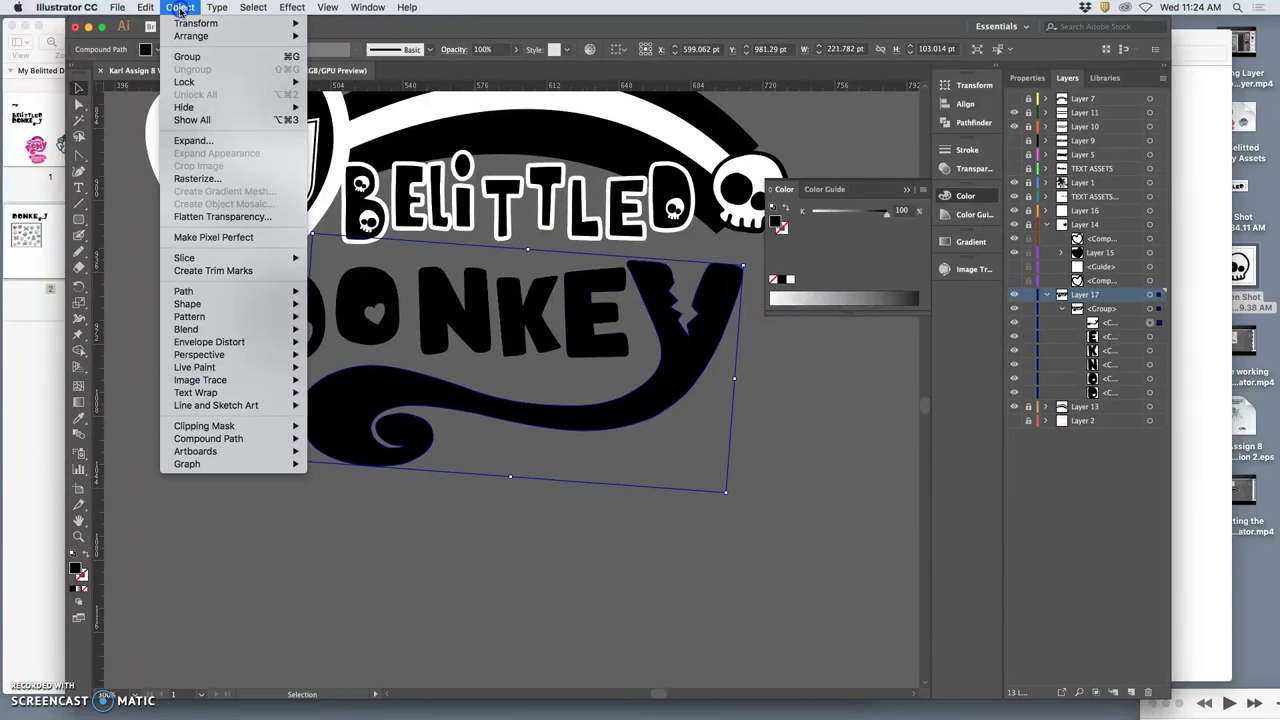
mouse_move(196, 23)
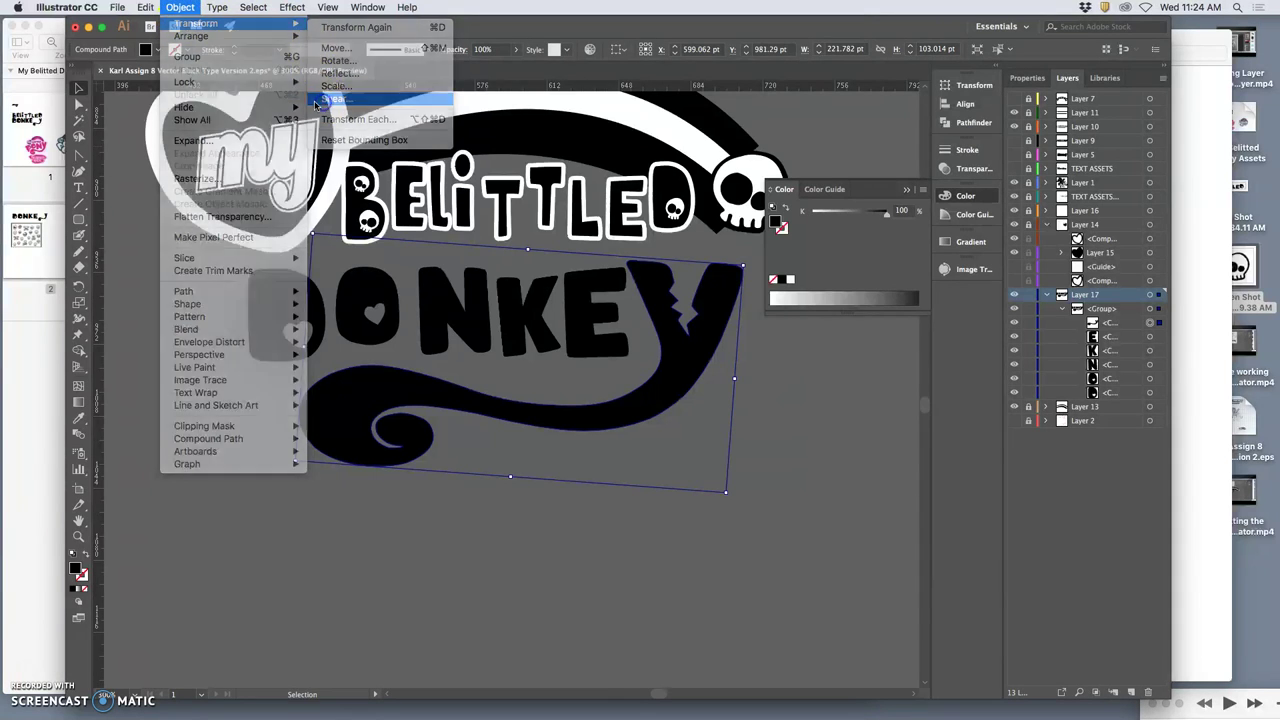
left_click(316, 104)
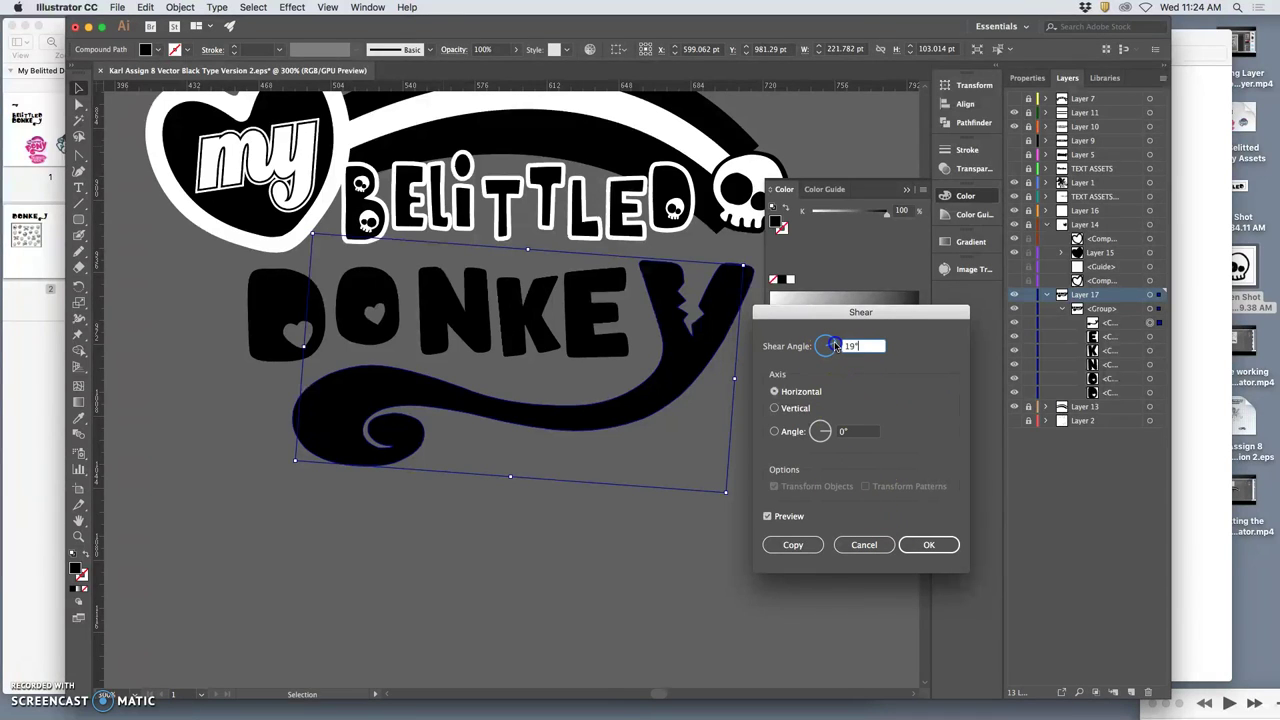
left_click_drag(835, 346, 834, 346)
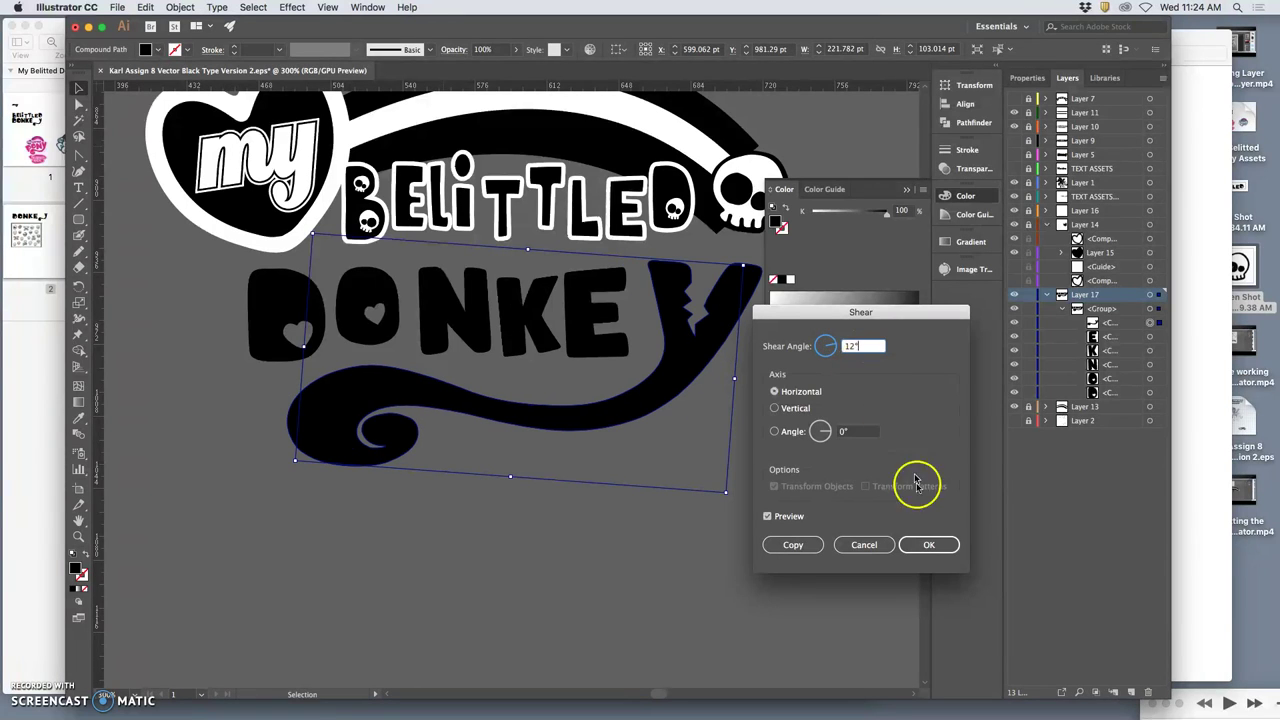
left_click(917, 547)
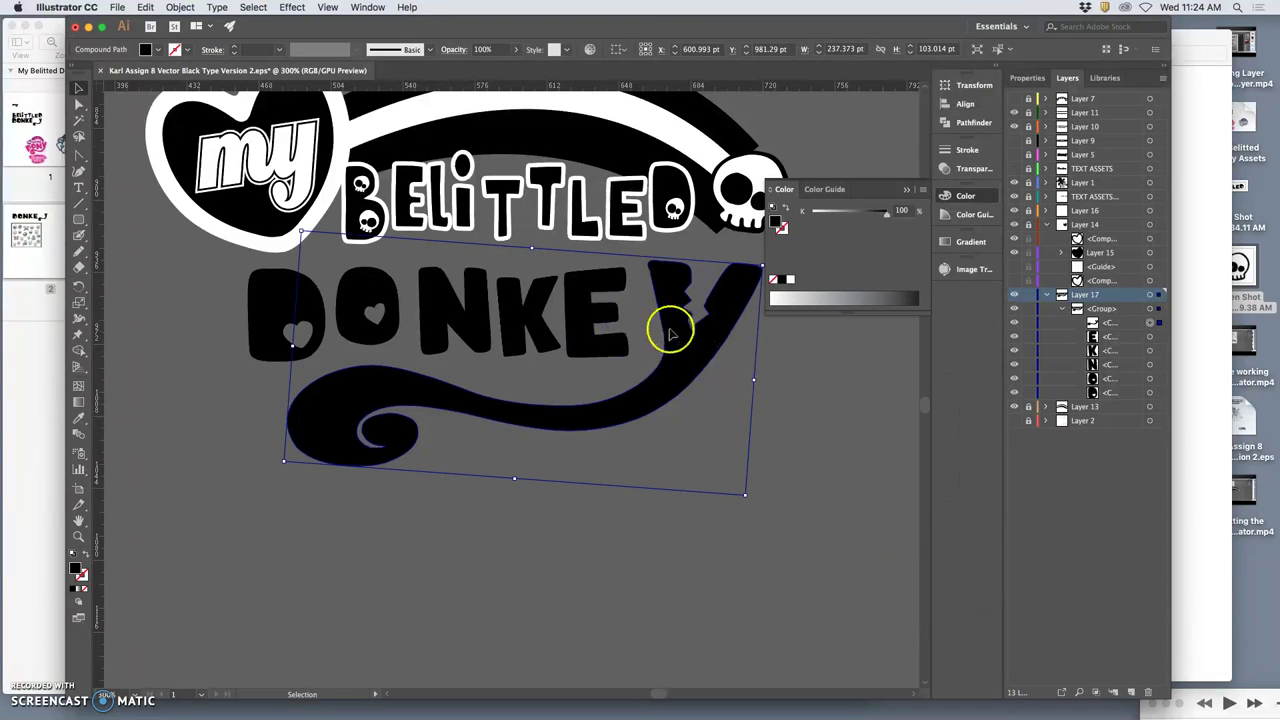
left_click_drag(677, 333, 672, 321)
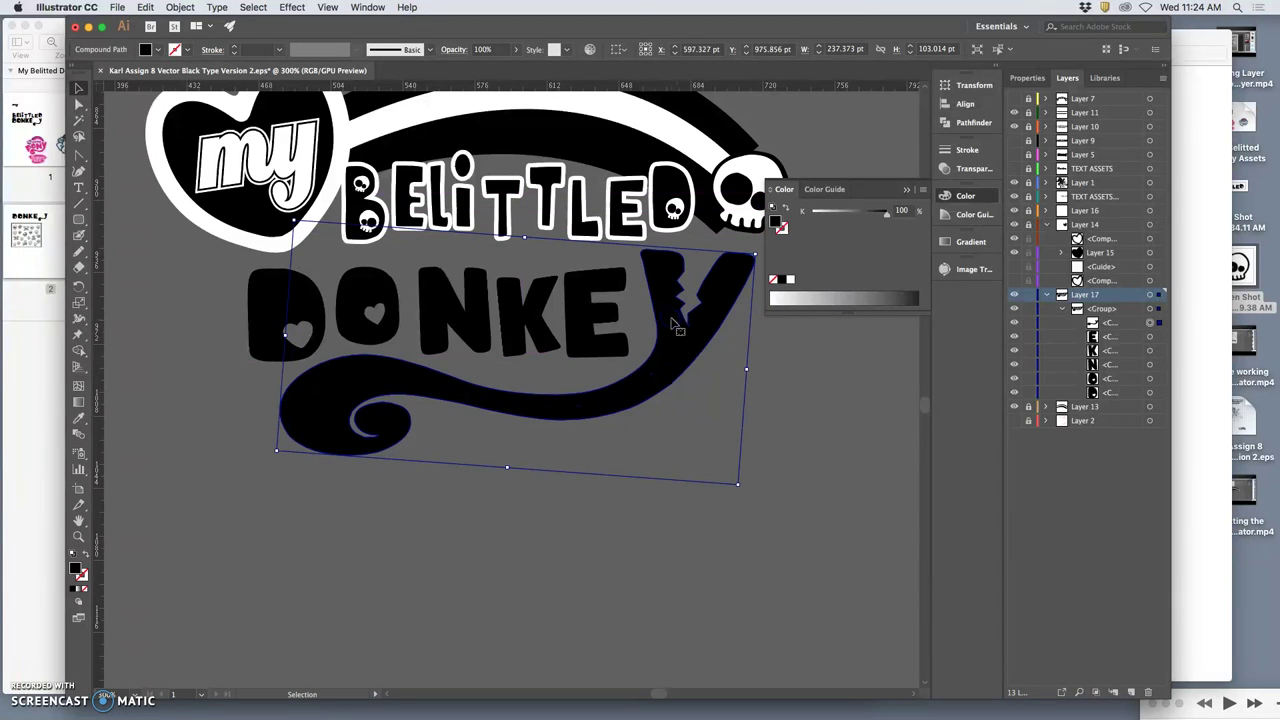
left_click(771, 374)
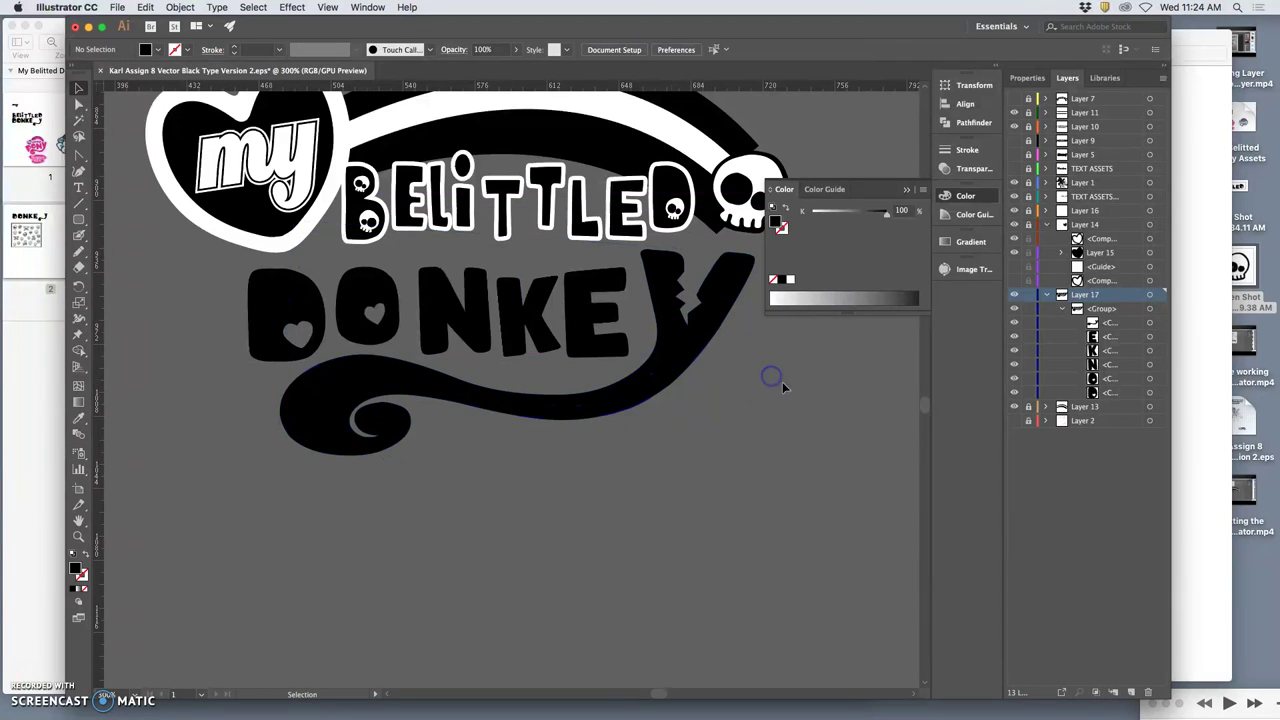
Lock the y and move the D, O, N, K and E together slightly up and right toward it.
left_click(1149, 337)
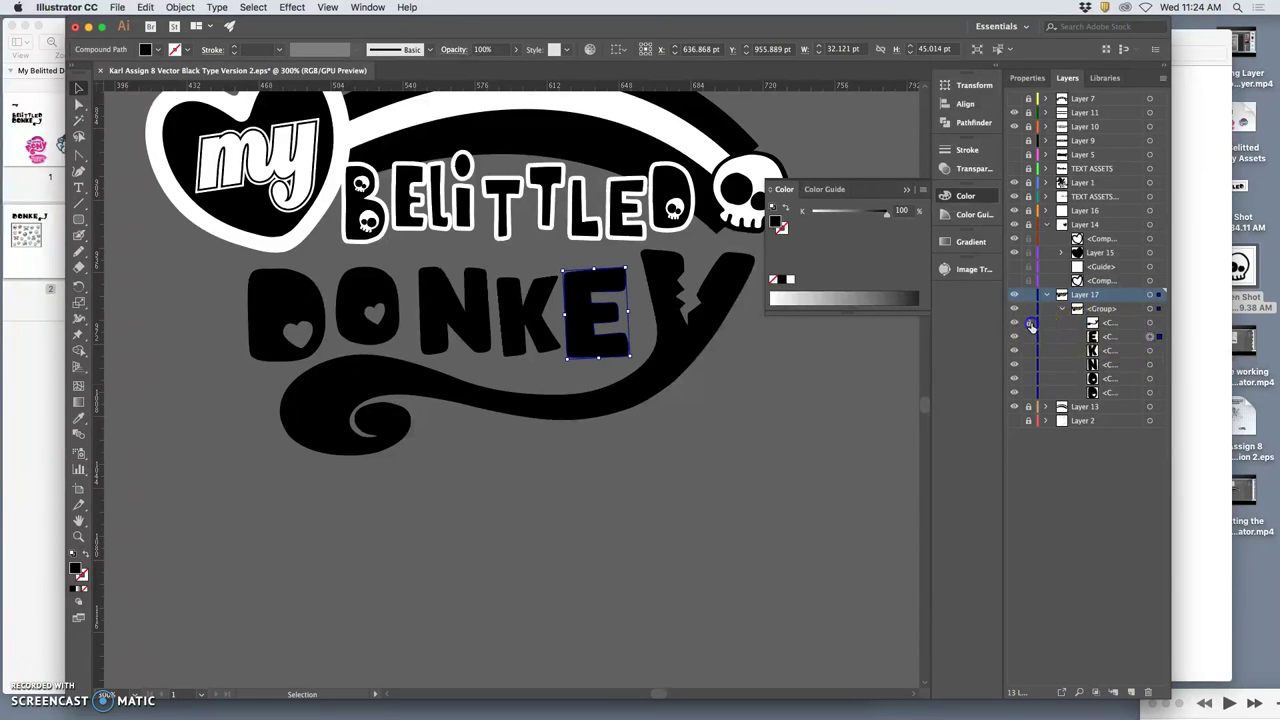
left_click(1149, 350, "shift")
left_click(1149, 364, "shift")
left_click(1149, 392, "shift")
mouse_move(580, 301)
left_mouse_down()
mouse_move(606, 290)
mouse_move(592, 293)
left_mouse_up()
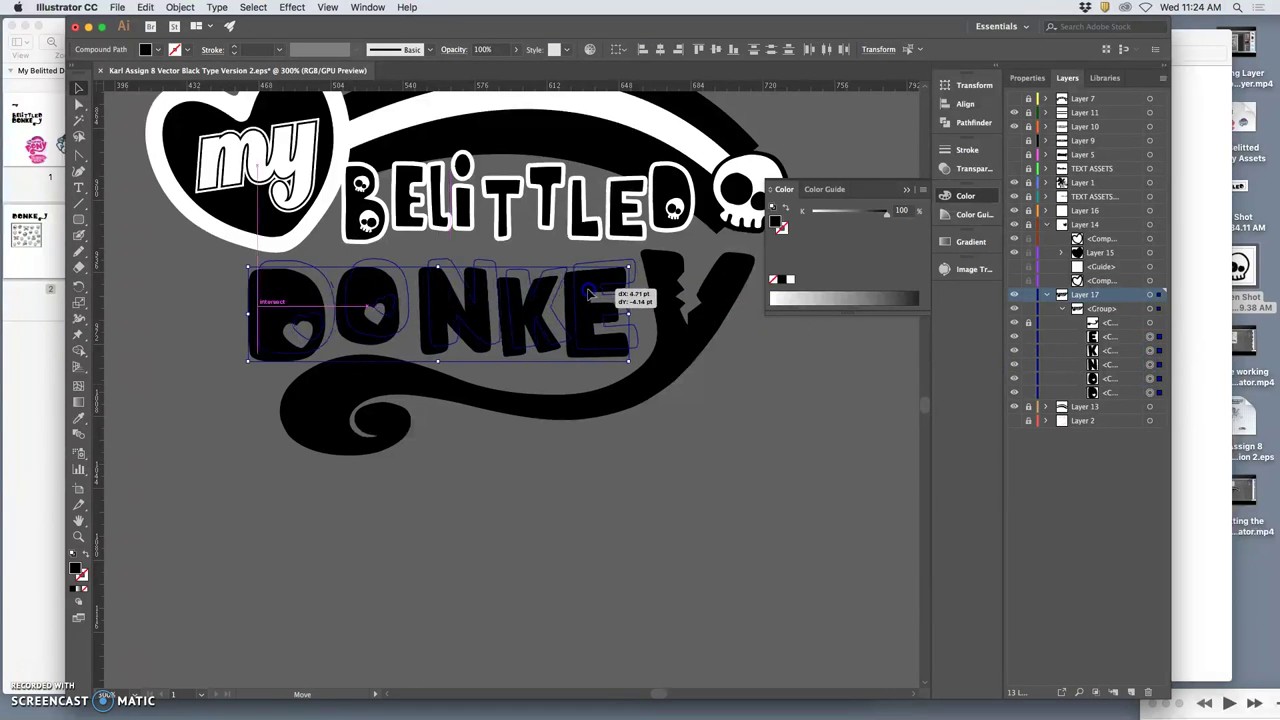
left_click_drag(590, 294, 588, 292)
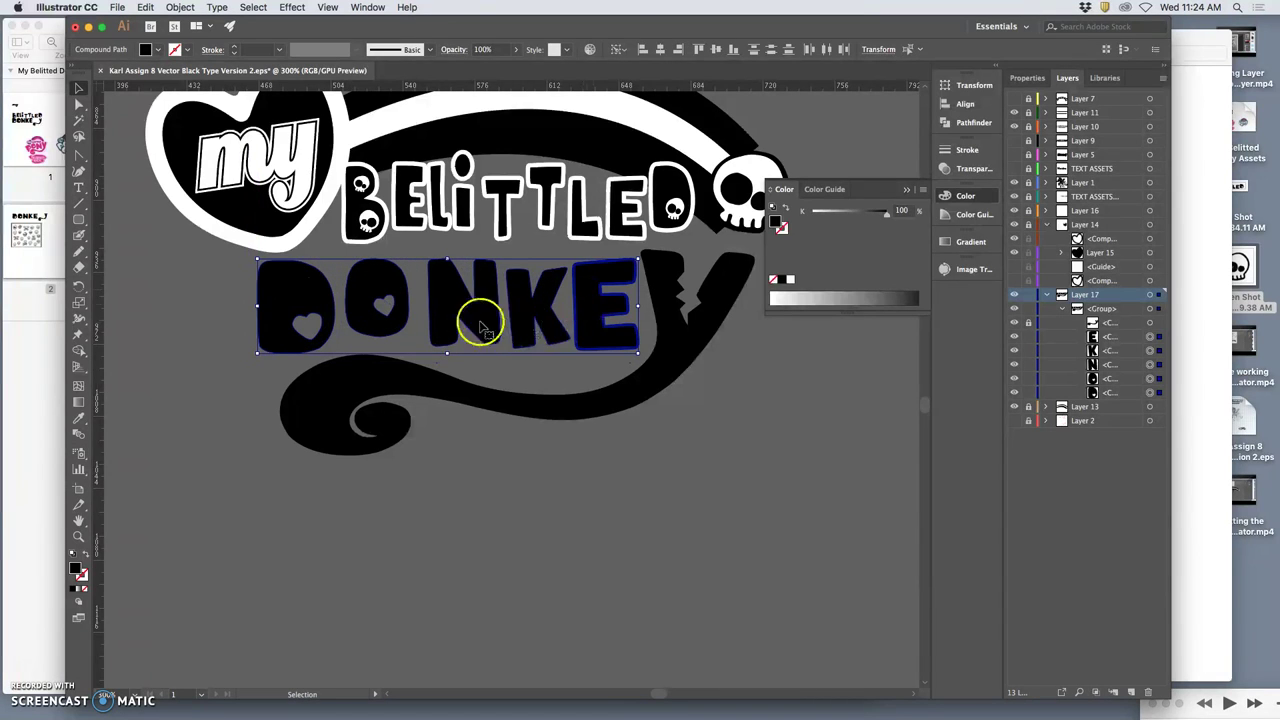
Enlarge the O to about 34 pt wide and 41 pt high to fill the gap before the N.
left_click(1150, 378)
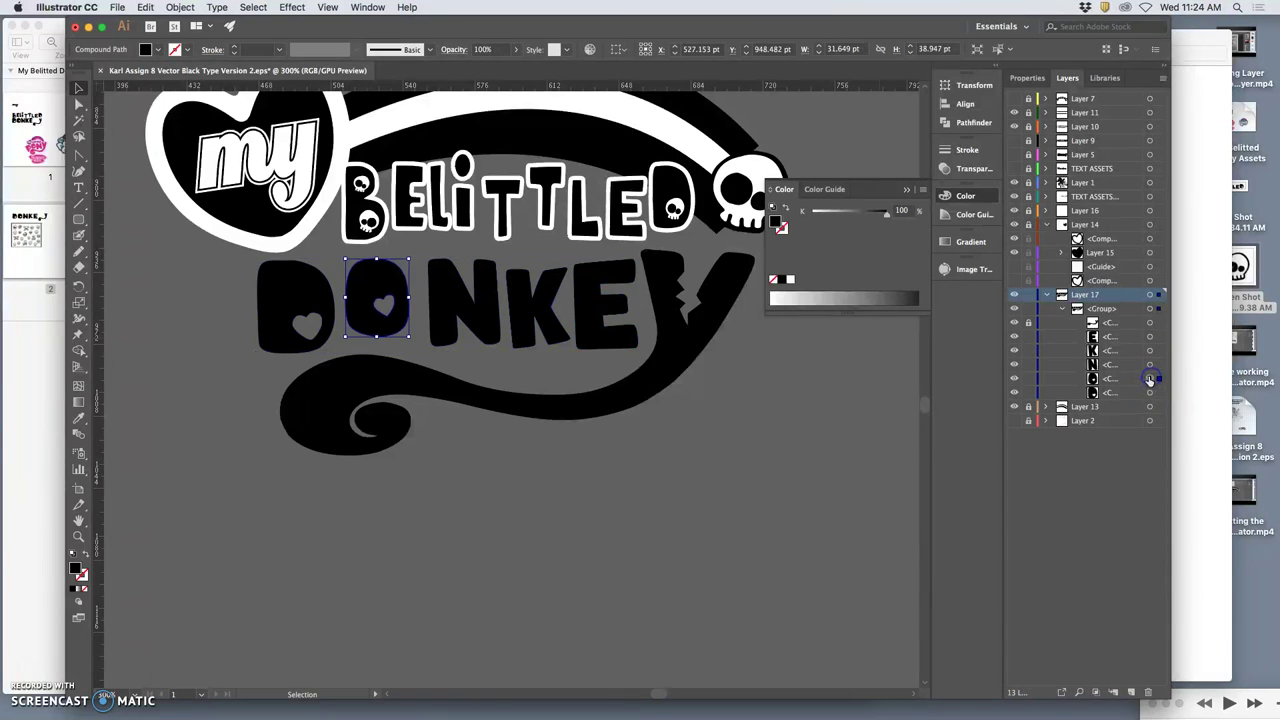
left_click_drag(408, 336, 421, 352)
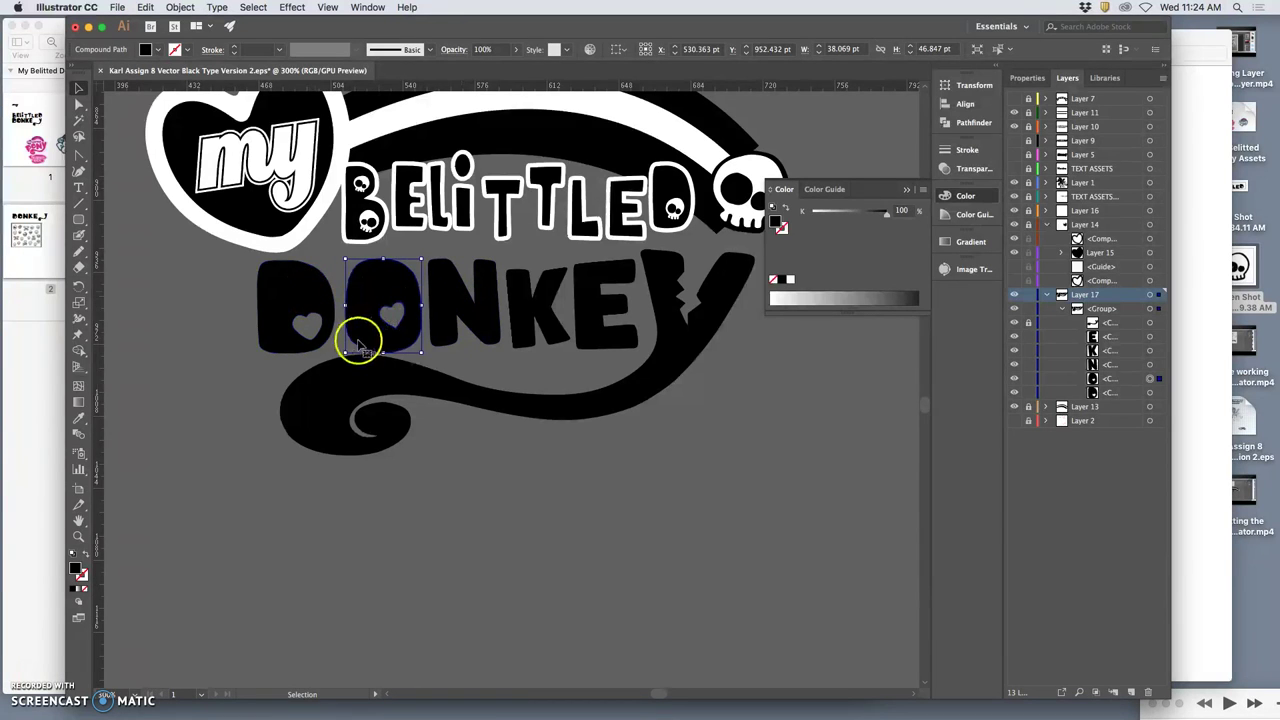
mouse_move(345, 351)
left_mouse_down()
mouse_move(366, 346)
mouse_move(355, 340)
left_mouse_up()
Move the D closer to the O and rotate it slightly counterclockwise.
left_click(320, 325)
left_click(1149, 392)
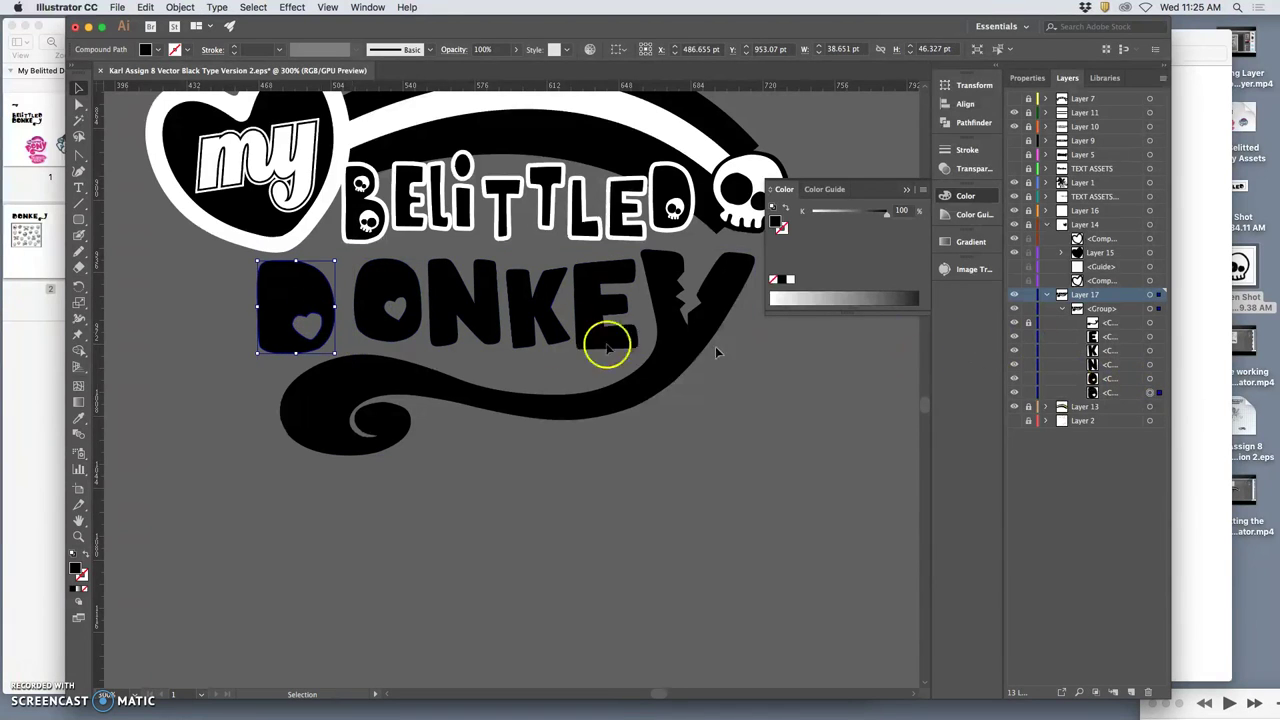
left_click_drag(315, 305, 393, 272)
left_click(355, 262)
left_click(417, 257)
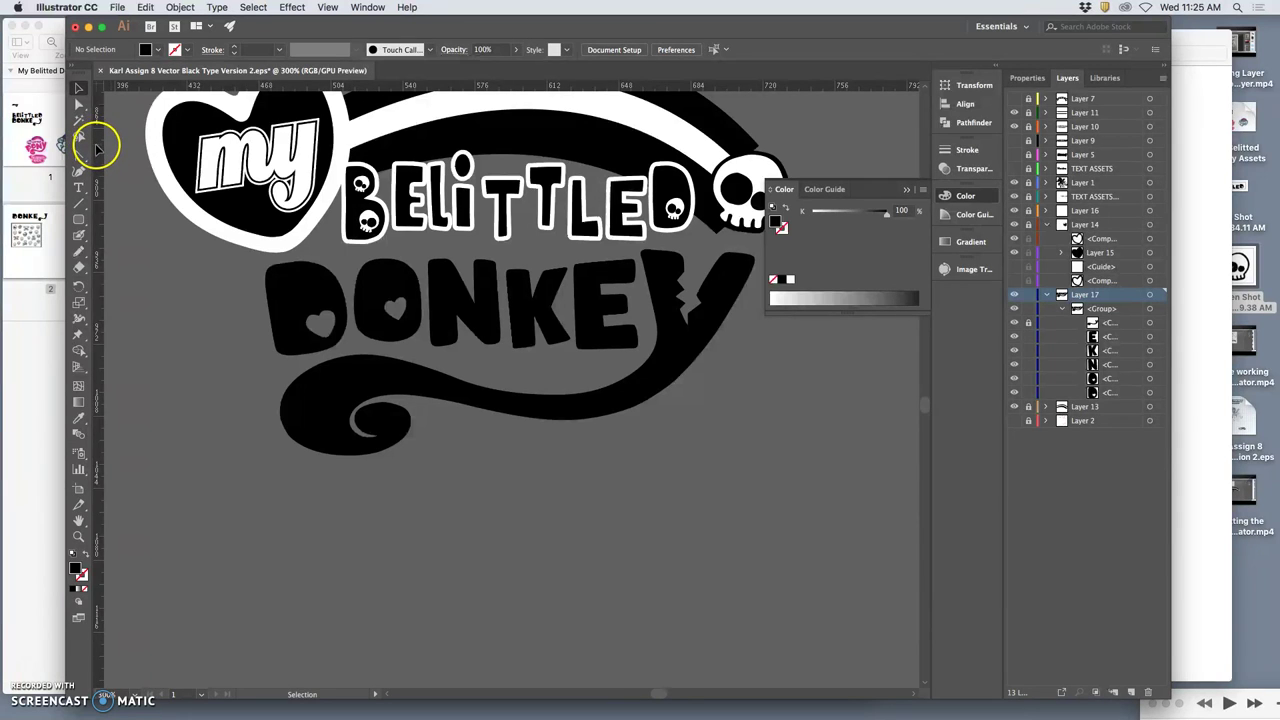
Fill in the heart-shaped hole of the O in DONKEY with the Blob Brush.
scroll(563, 240, "up", 3)
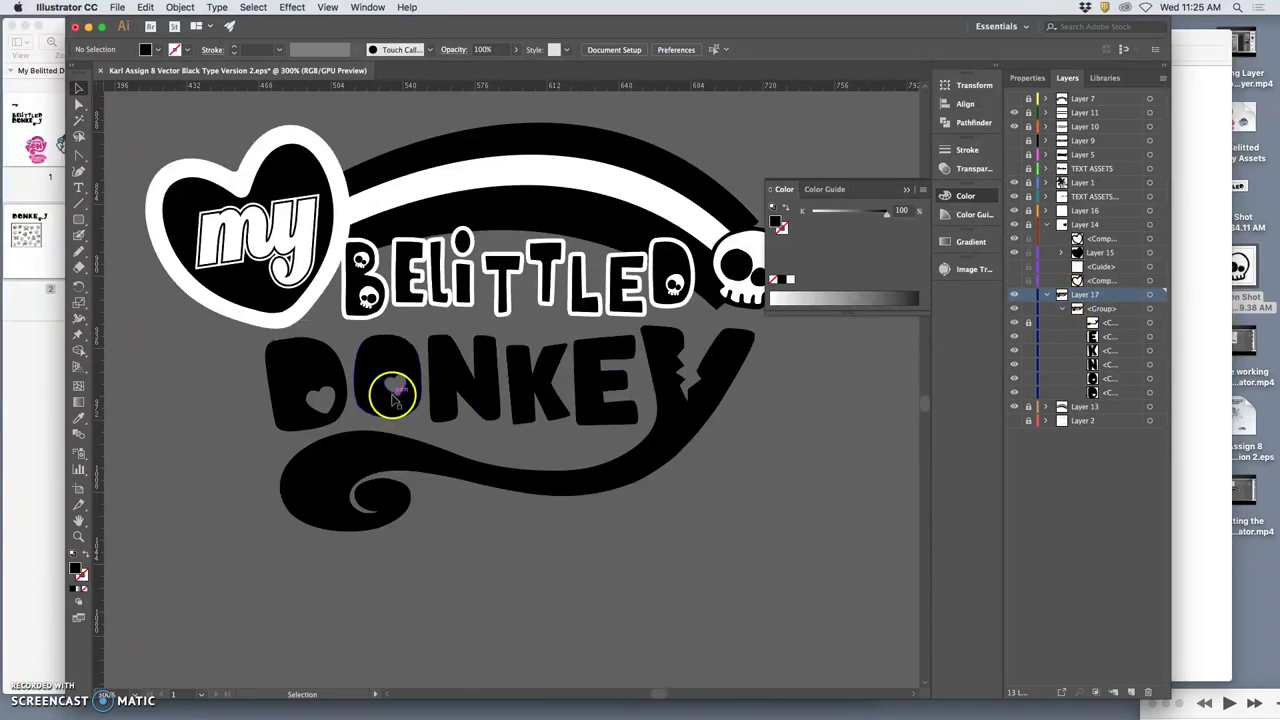
left_click(1150, 379)
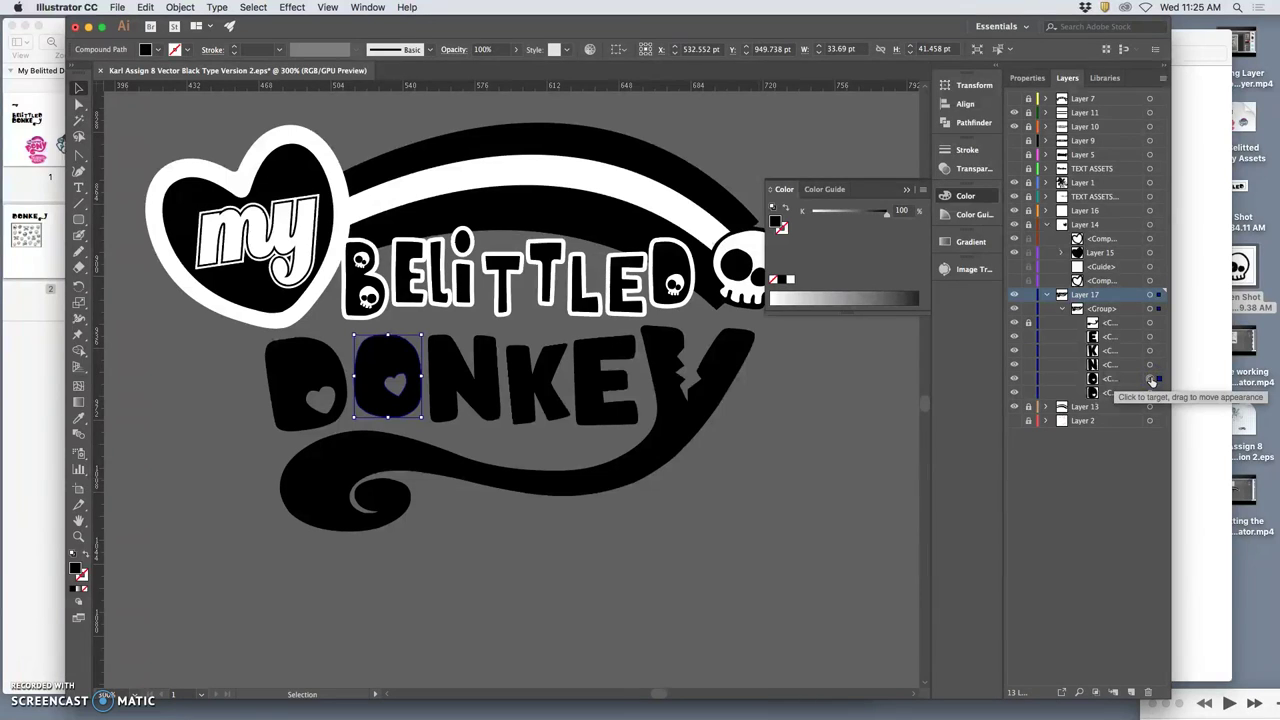
left_click(80, 236)
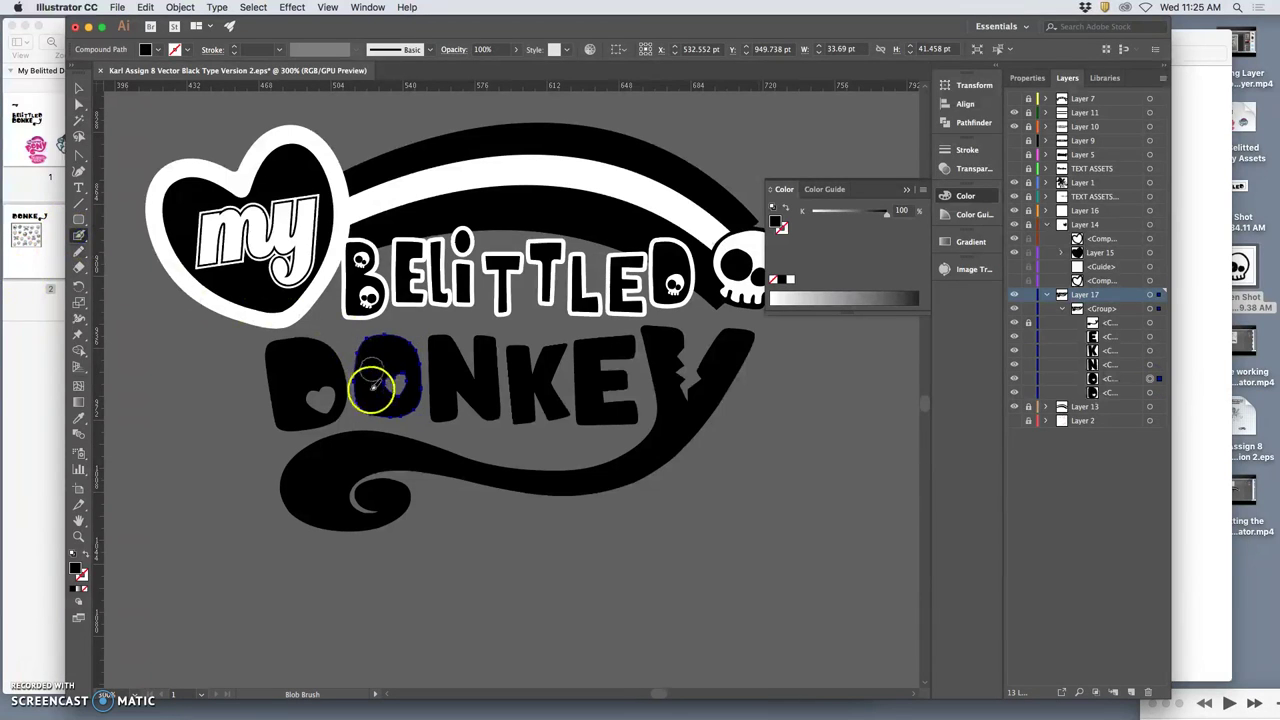
left_click_drag(390, 386, 403, 362)
Lock Layer 17, and unlock and expand the text assets layer that holds the skull groups.
left_click(1029, 296)
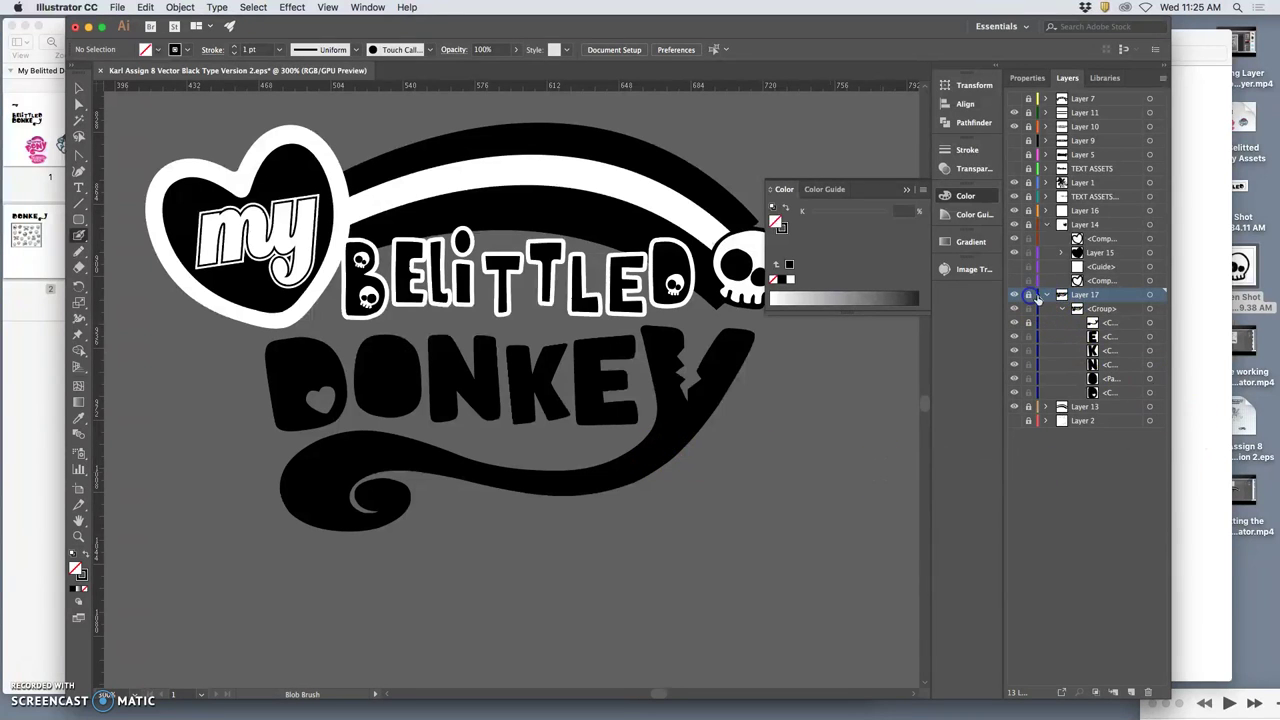
left_click(1029, 224)
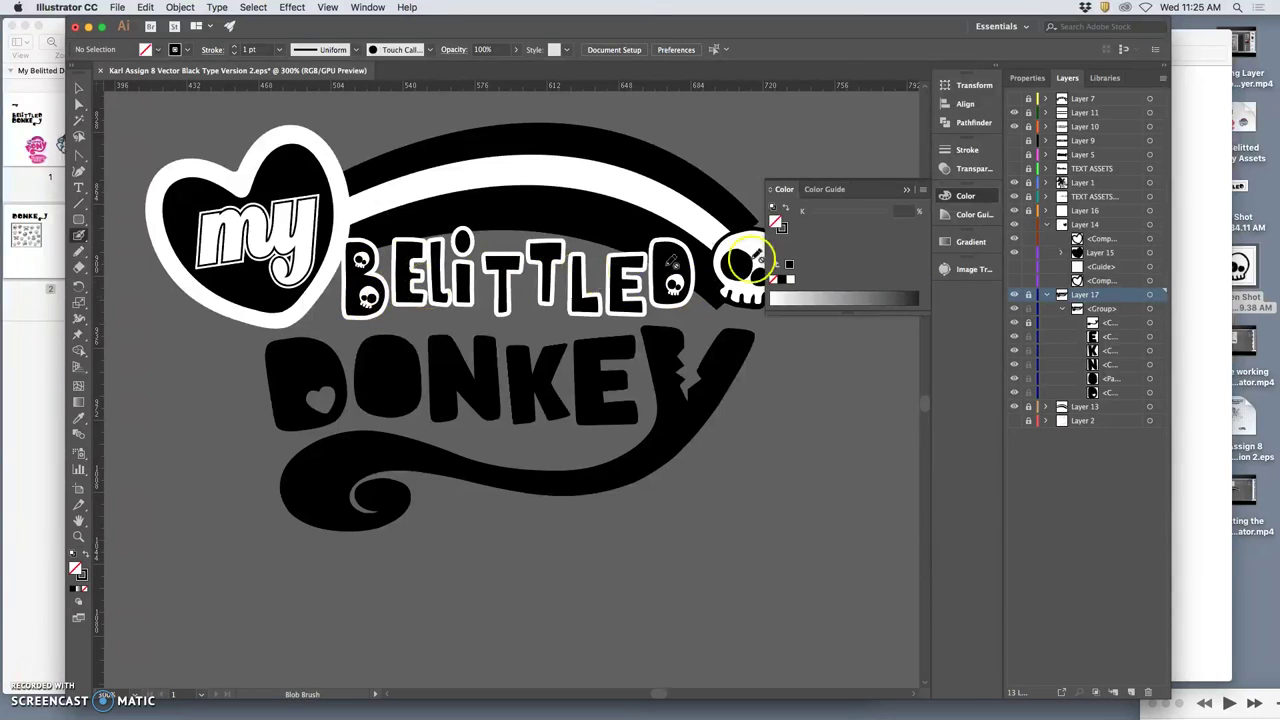
left_click(1045, 224)
left_click(1016, 198)
left_click(1019, 199)
left_click(1046, 197)
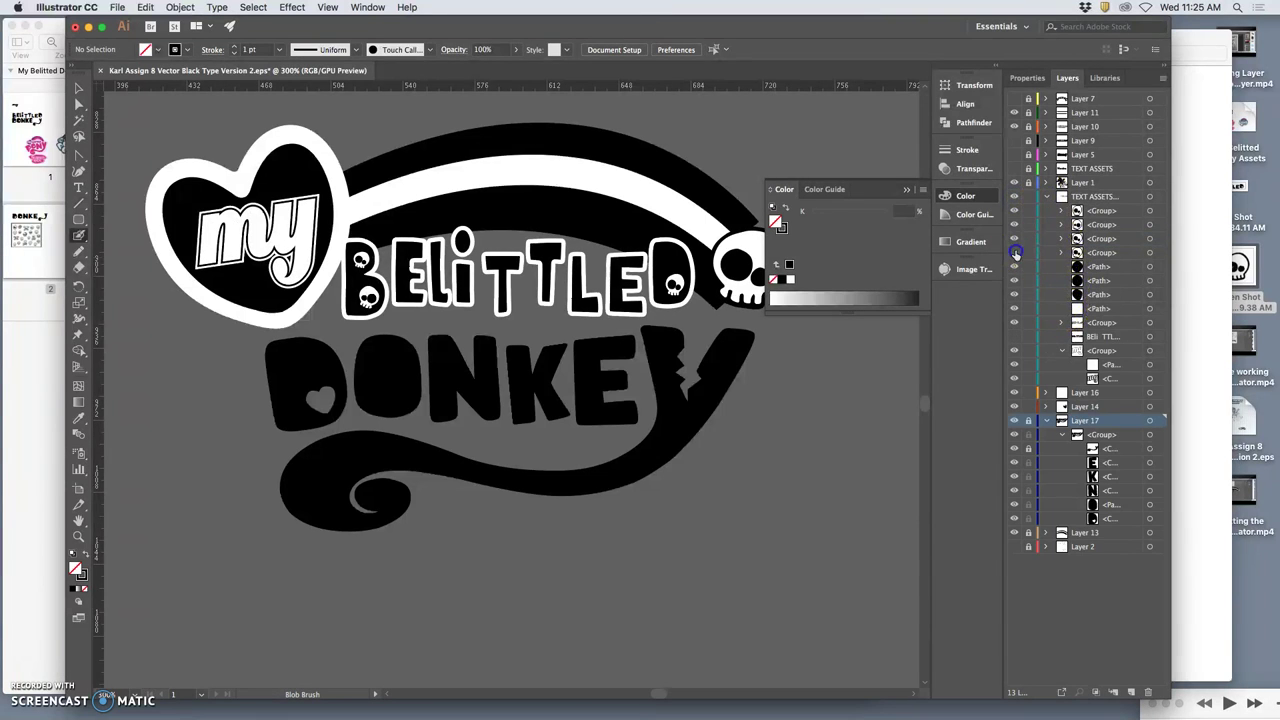
left_click(1015, 253)
left_click(1015, 253)
Try an enlarged copy of the lower skull from the B inside the O of DONKEY and delete it.
left_click(1150, 224)
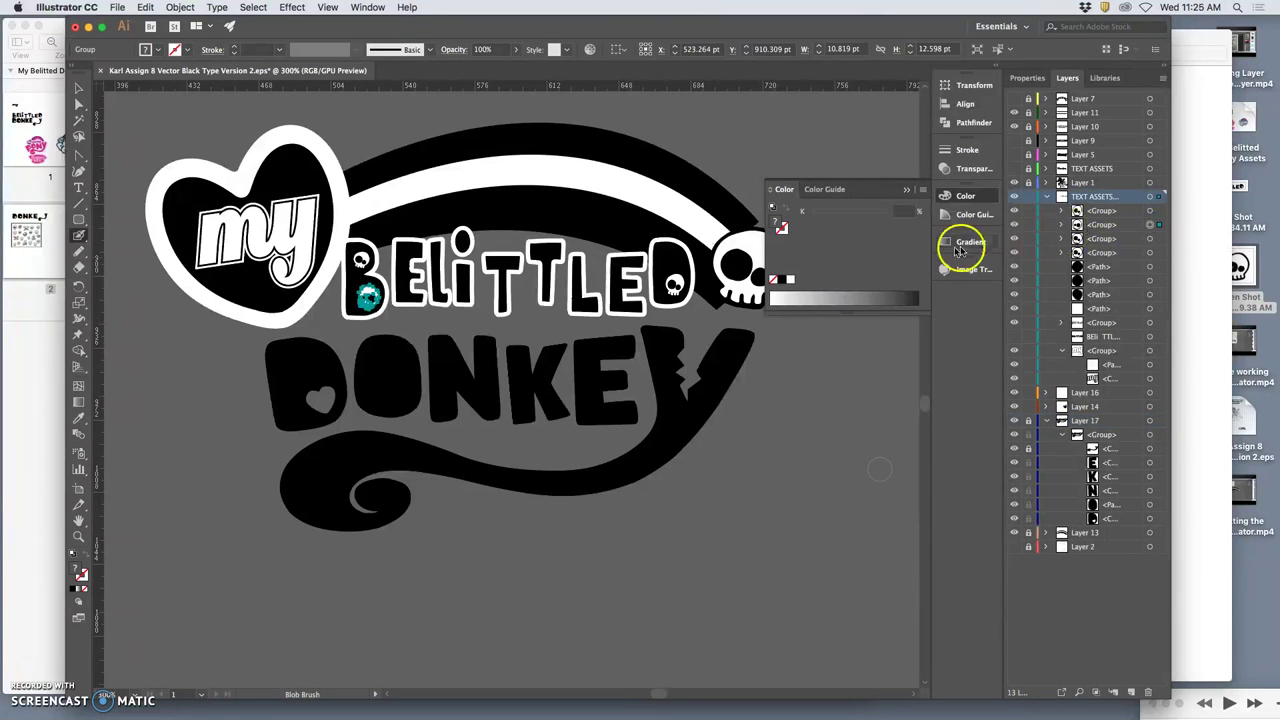
key("super+f")
key("super+v")
left_click(79, 88)
left_click_drag(519, 374, 402, 381)
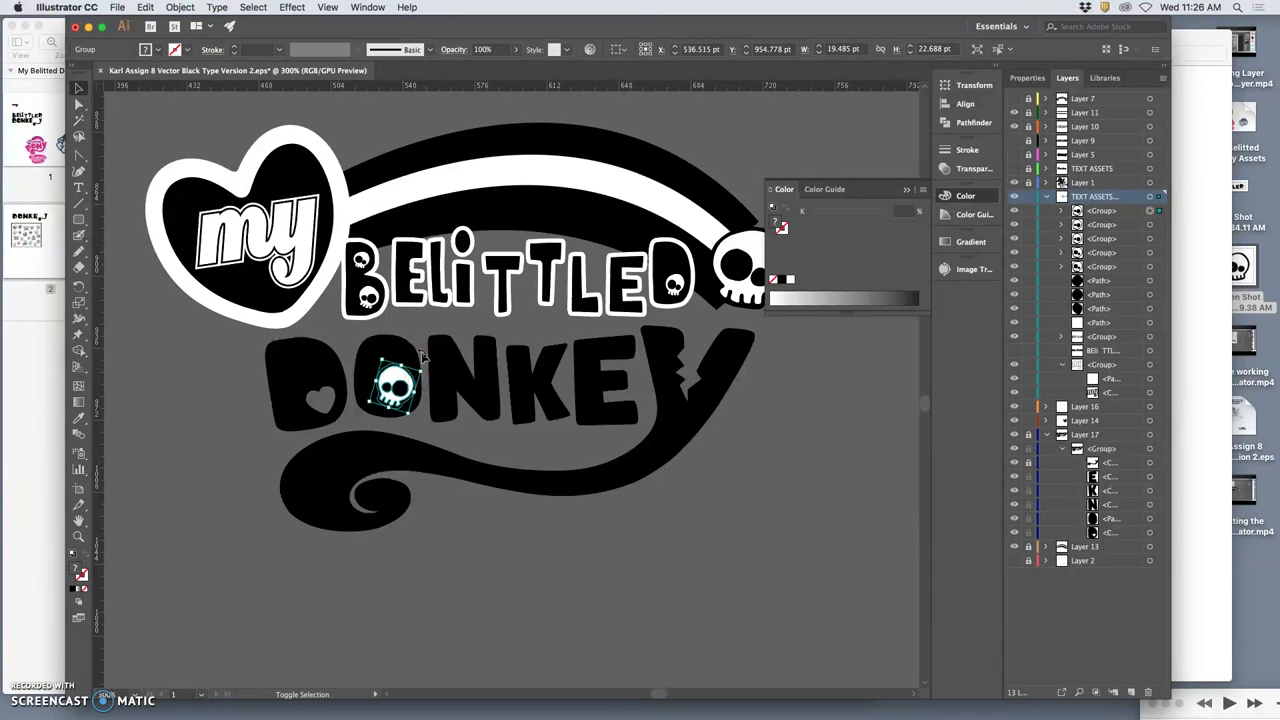
key("Delete")
Copy the upper skull from the B, enlarge the duplicate and center it inside the O of DONKEY.
left_click(362, 259)
left_click(362, 259)
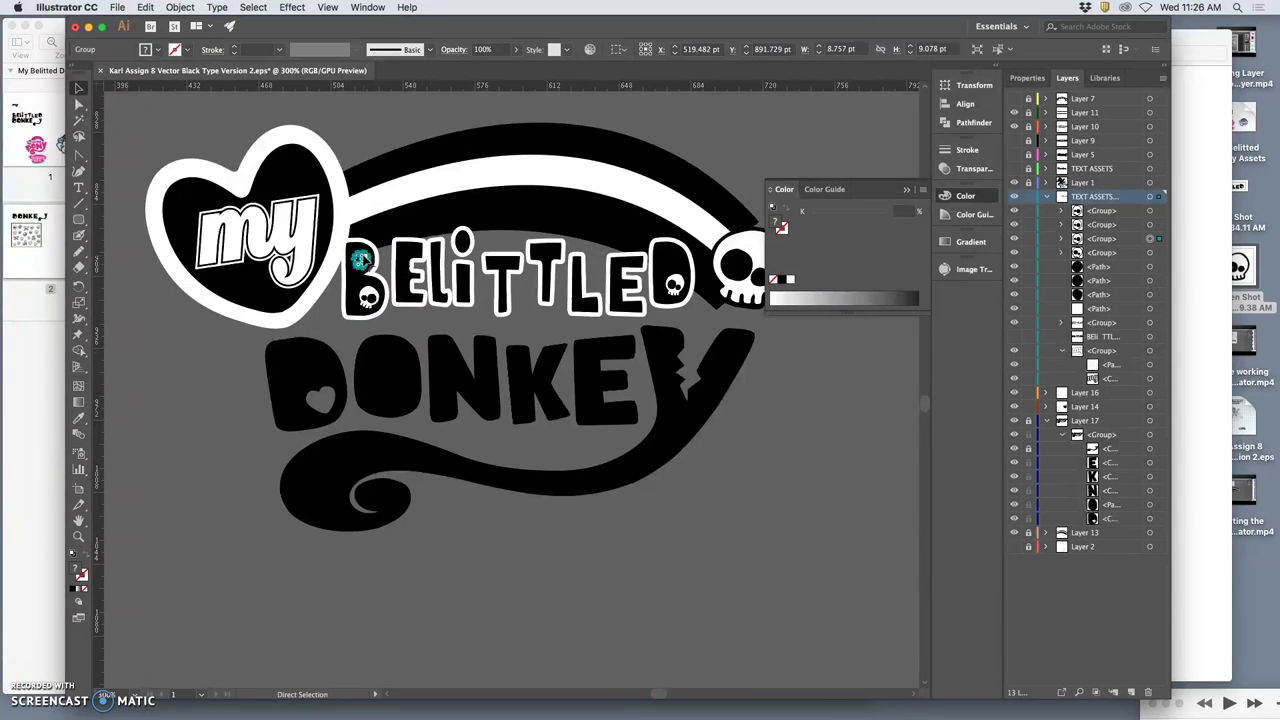
key("super+c")
key("super+v")
left_click_drag(514, 372, 436, 366)
left_click(503, 370)
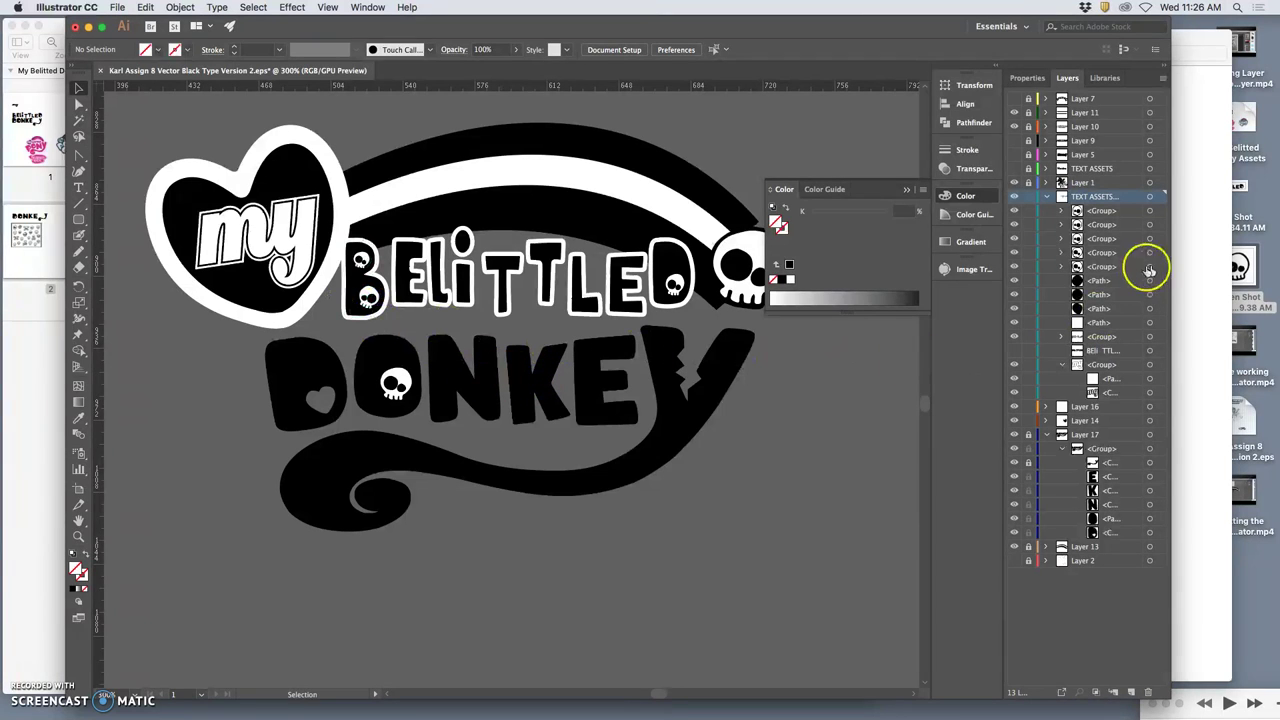
left_click(390, 378)
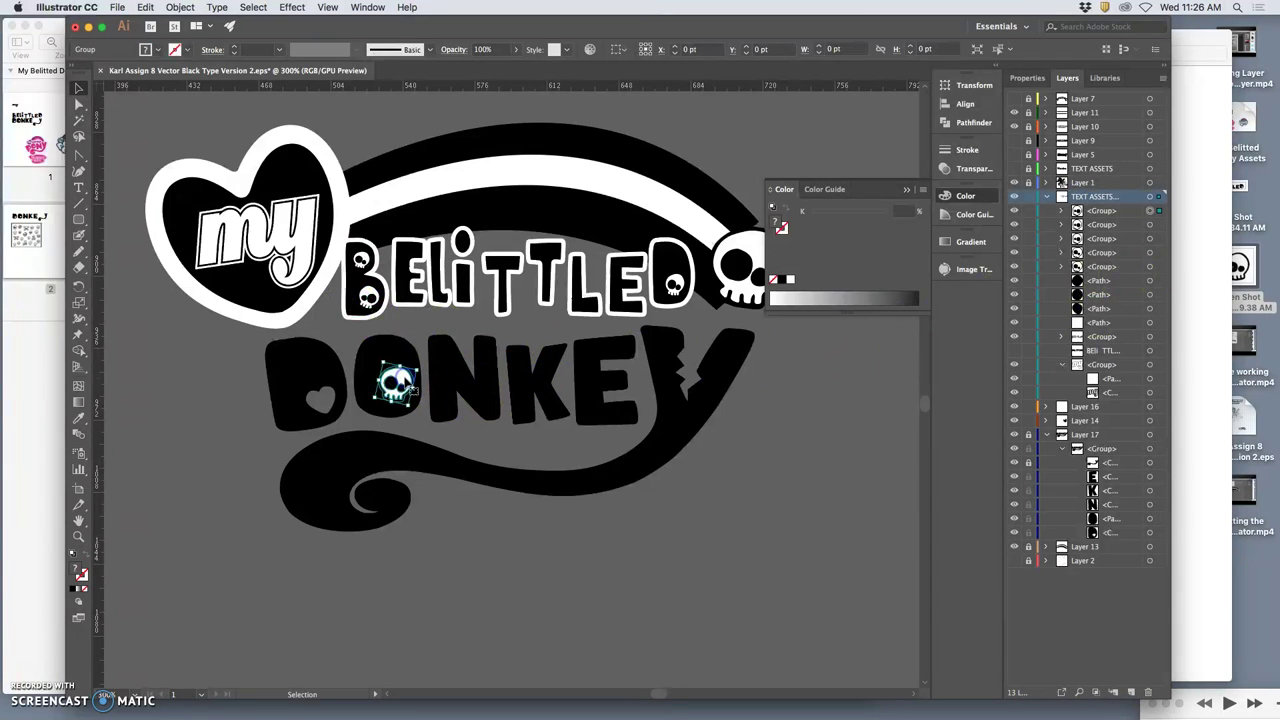
left_click(478, 430)
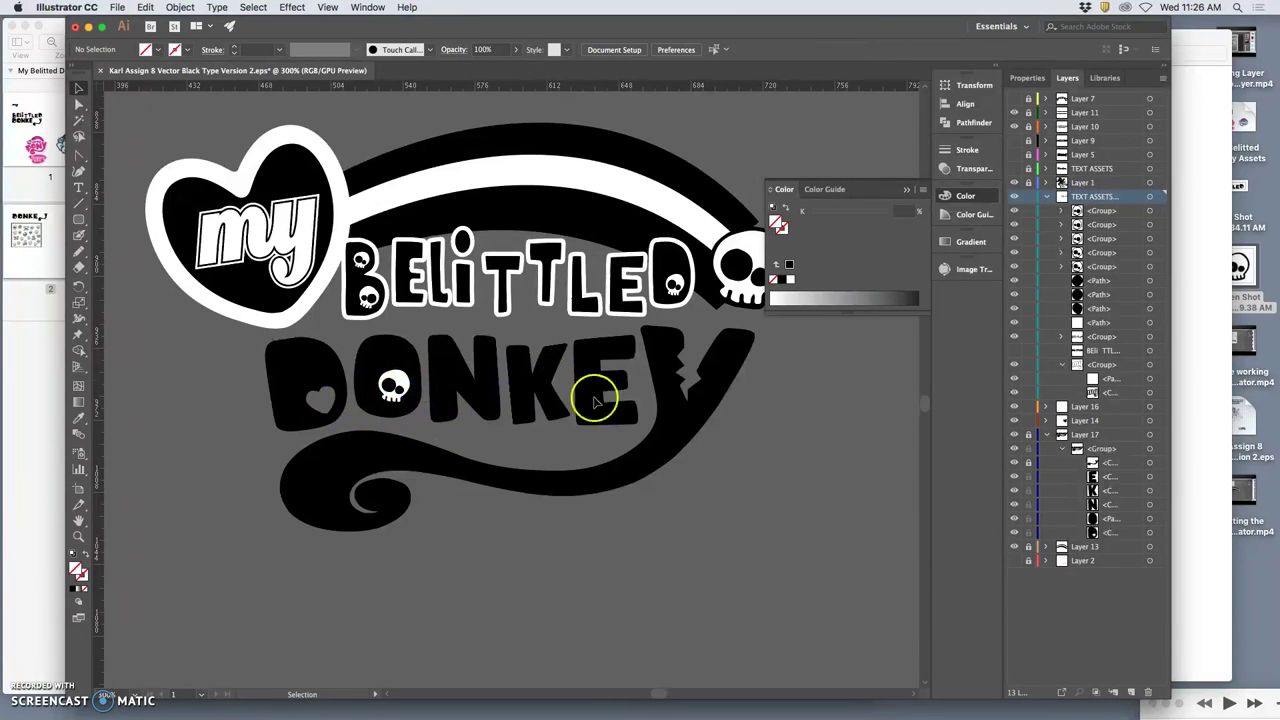
Lock and collapse the text assets layer, and unlock Layer 17 with its group of DONKEY letters.
left_click(1031, 196)
left_click(1045, 197)
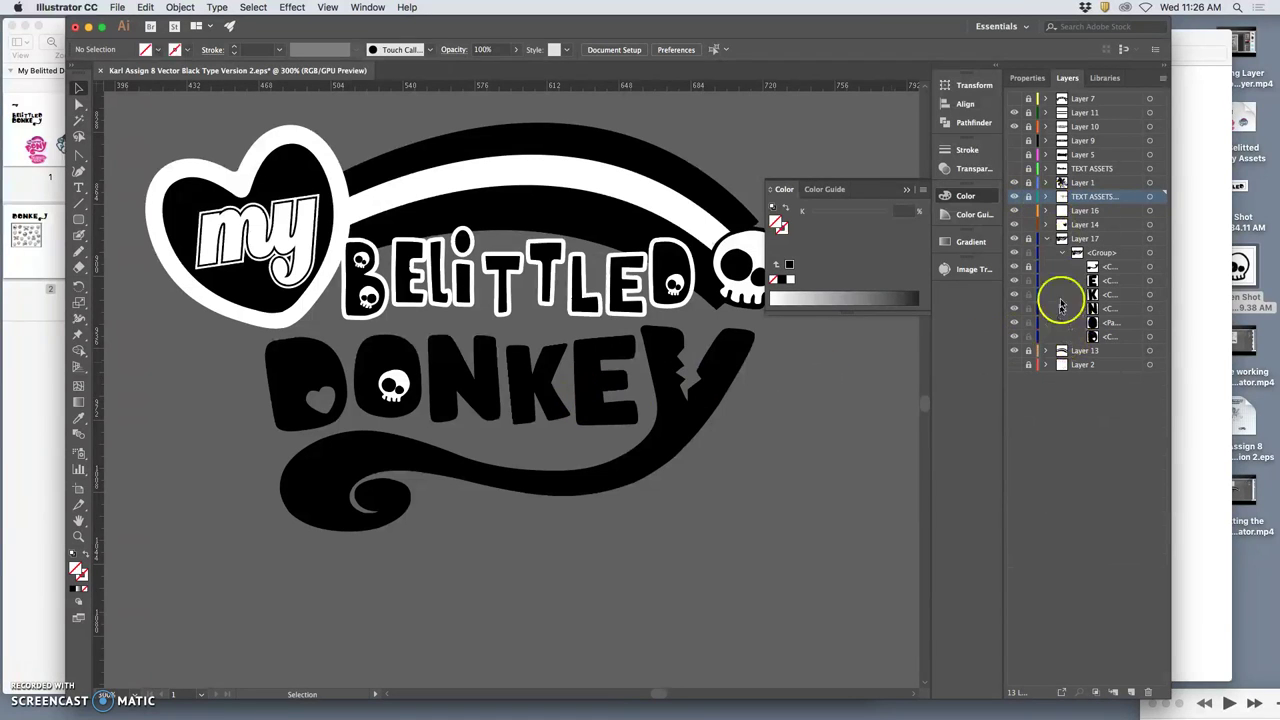
left_click(1029, 256)
left_click(1029, 256)
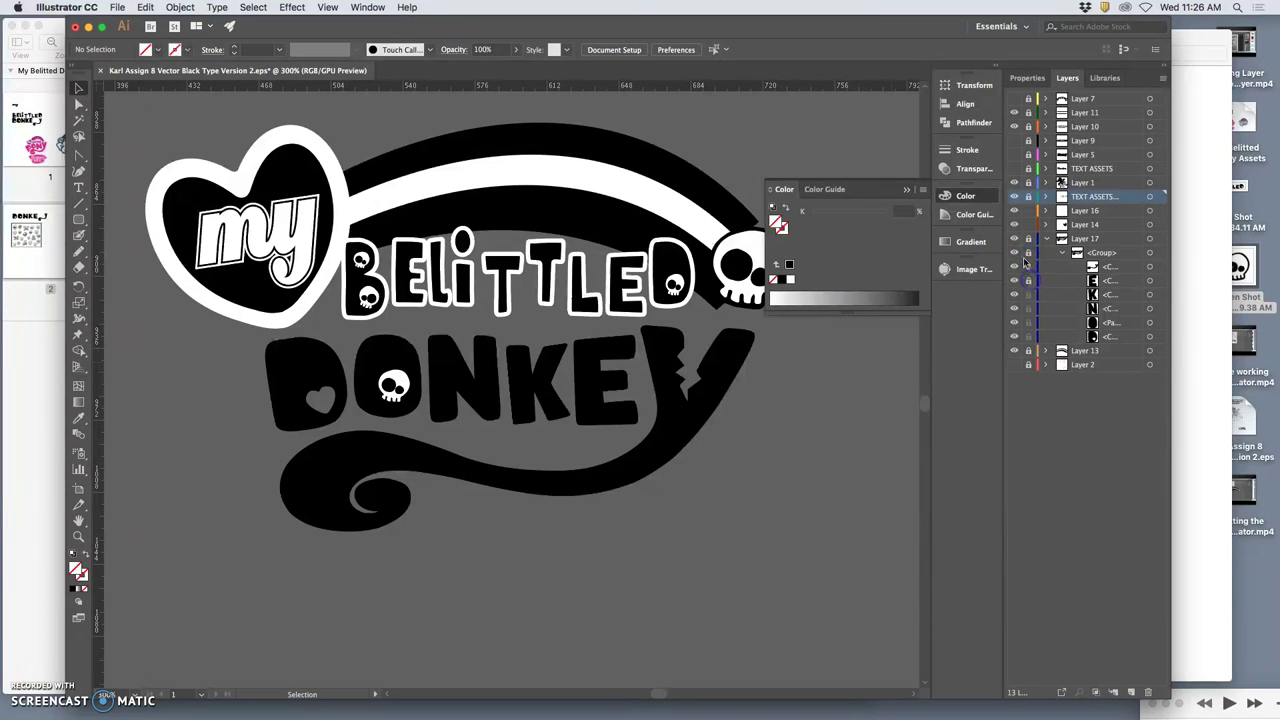
left_click(1028, 256)
left_click_drag(1032, 264, 1030, 336)
left_click(1028, 281)
left_click(1030, 253)
left_click(1029, 254)
left_click(1014, 282)
left_click(1028, 239)
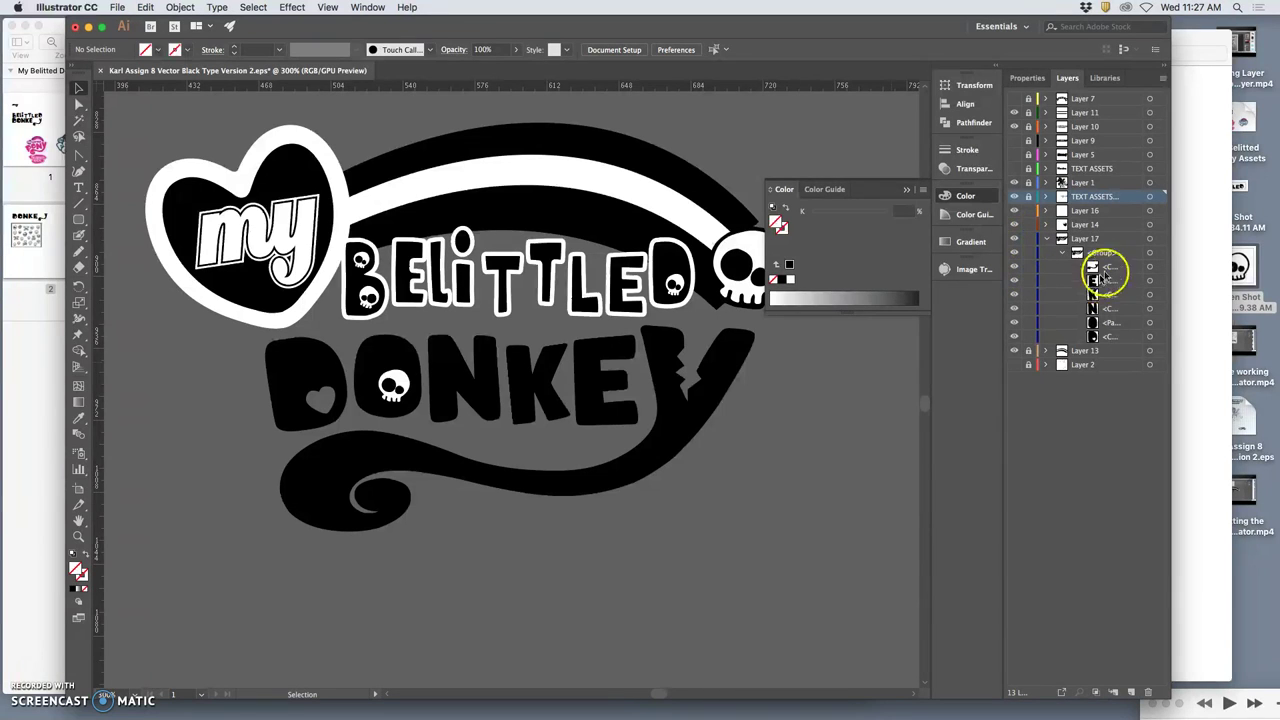
Give all the DONKEY lettering on Layer 17 a white 3 pt stroke.
left_click(1150, 240)
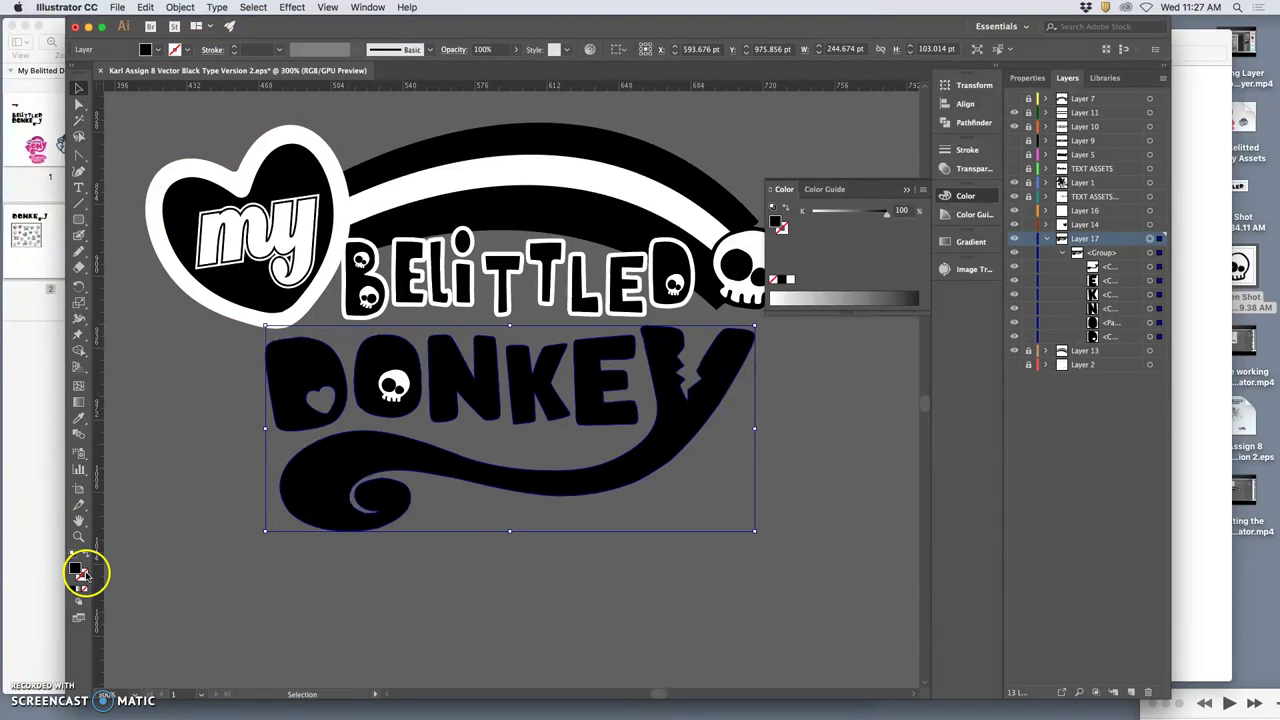
left_click(789, 279)
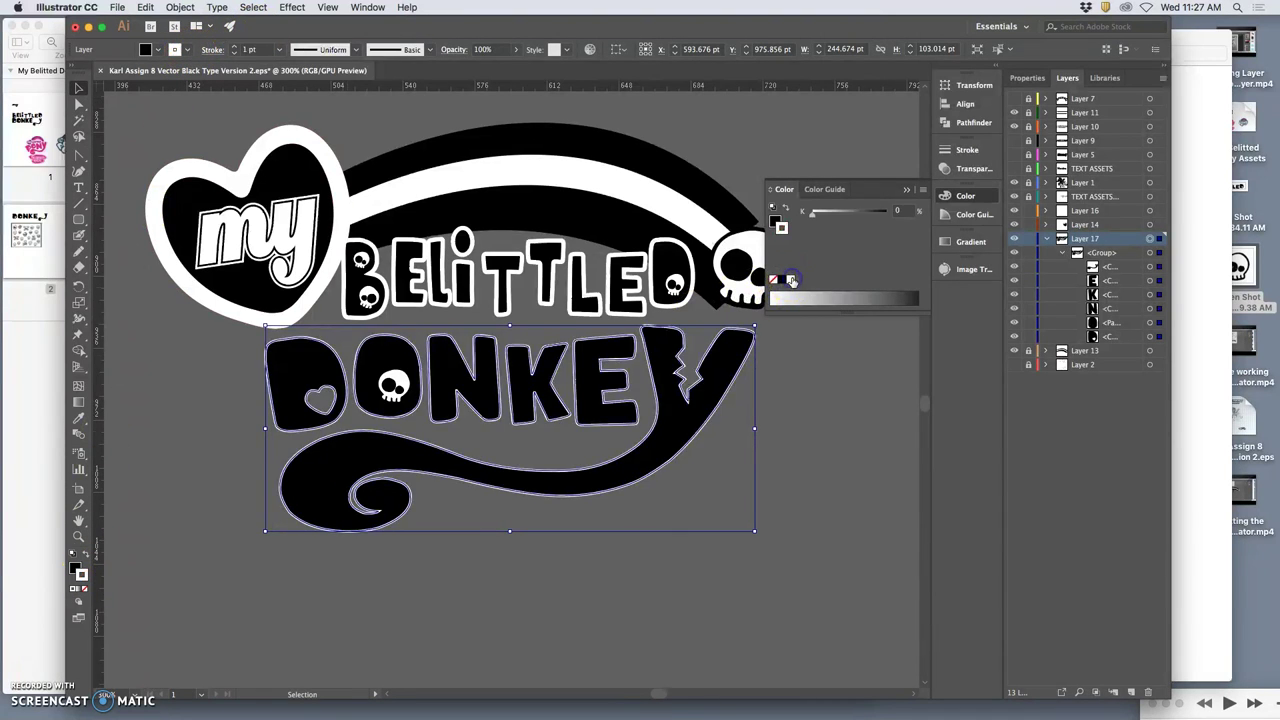
left_click(234, 49)
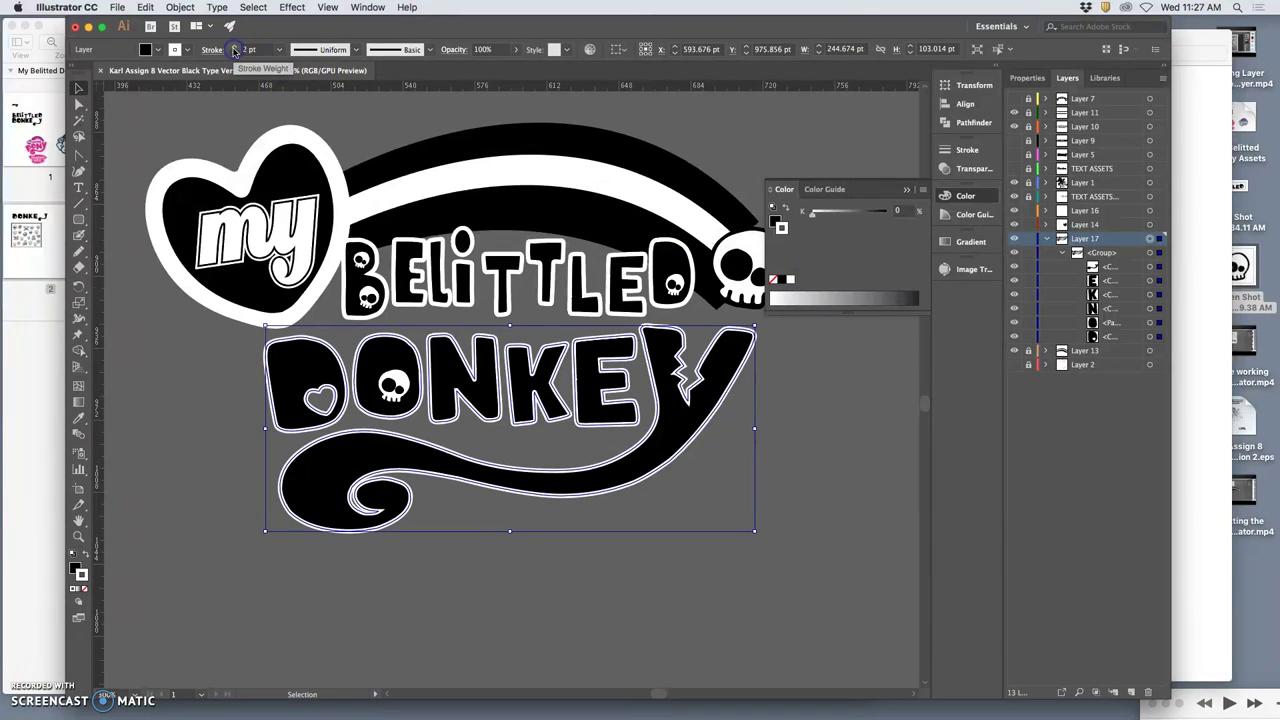
left_click(234, 49)
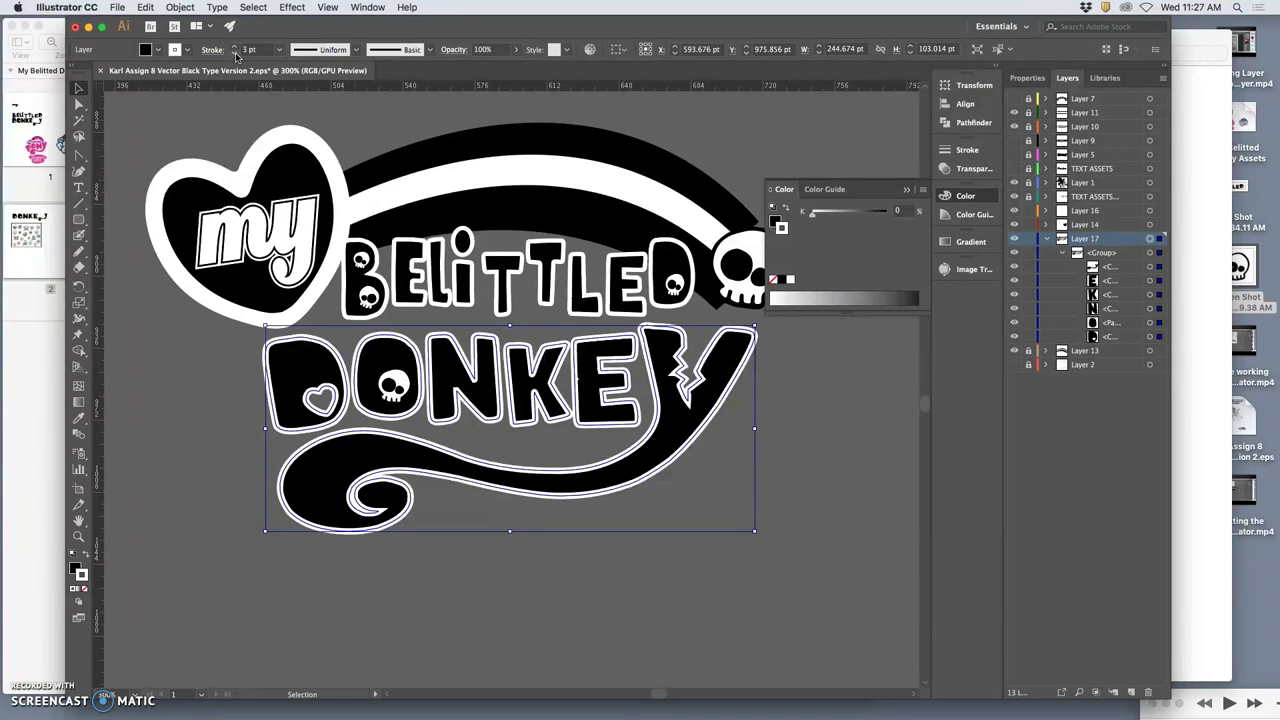
left_click(235, 53)
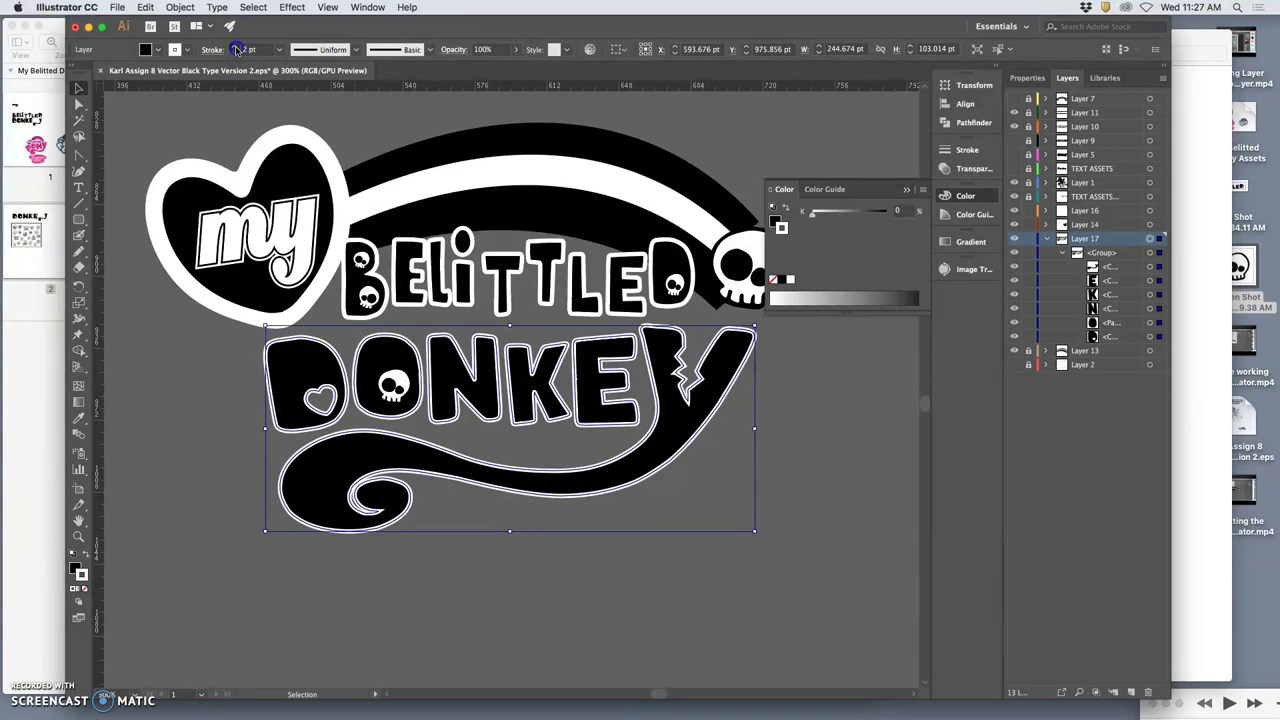
left_click(235, 46)
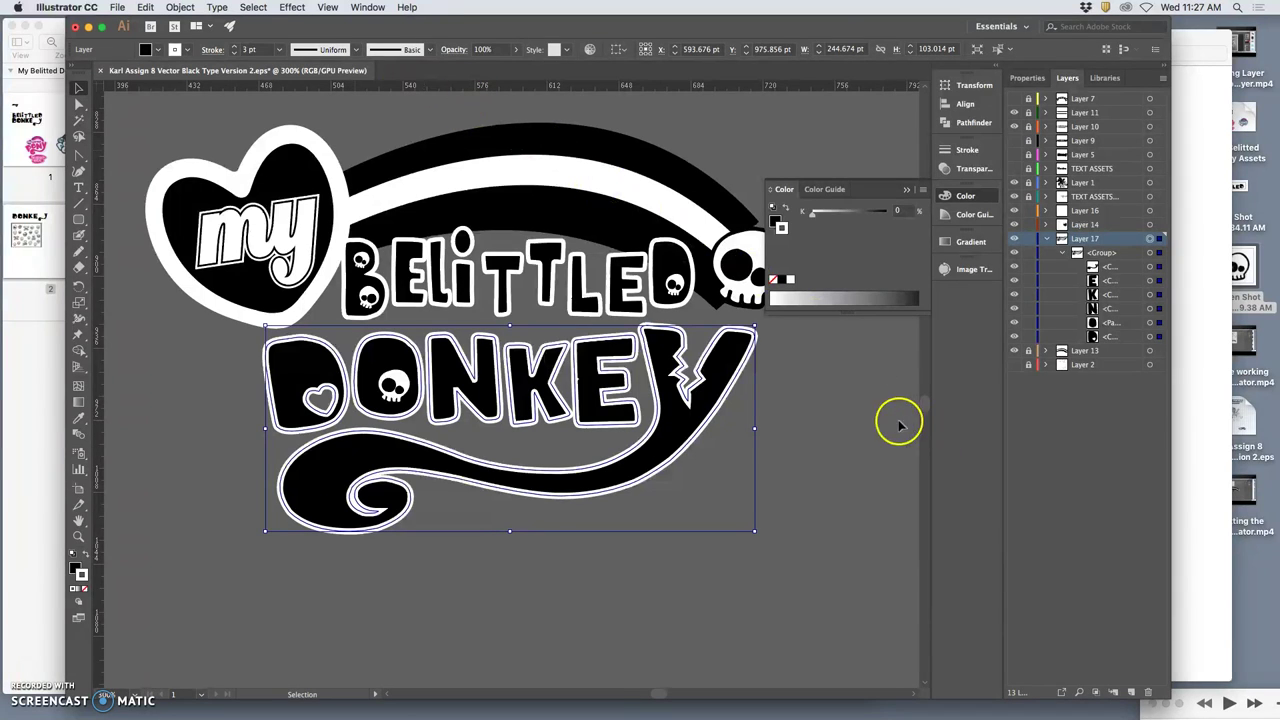
Examine the outlined logo as a whole, reselect the Layer 17 lettering and toggle Layer 14's visibility to check its contents.
left_click(859, 424)
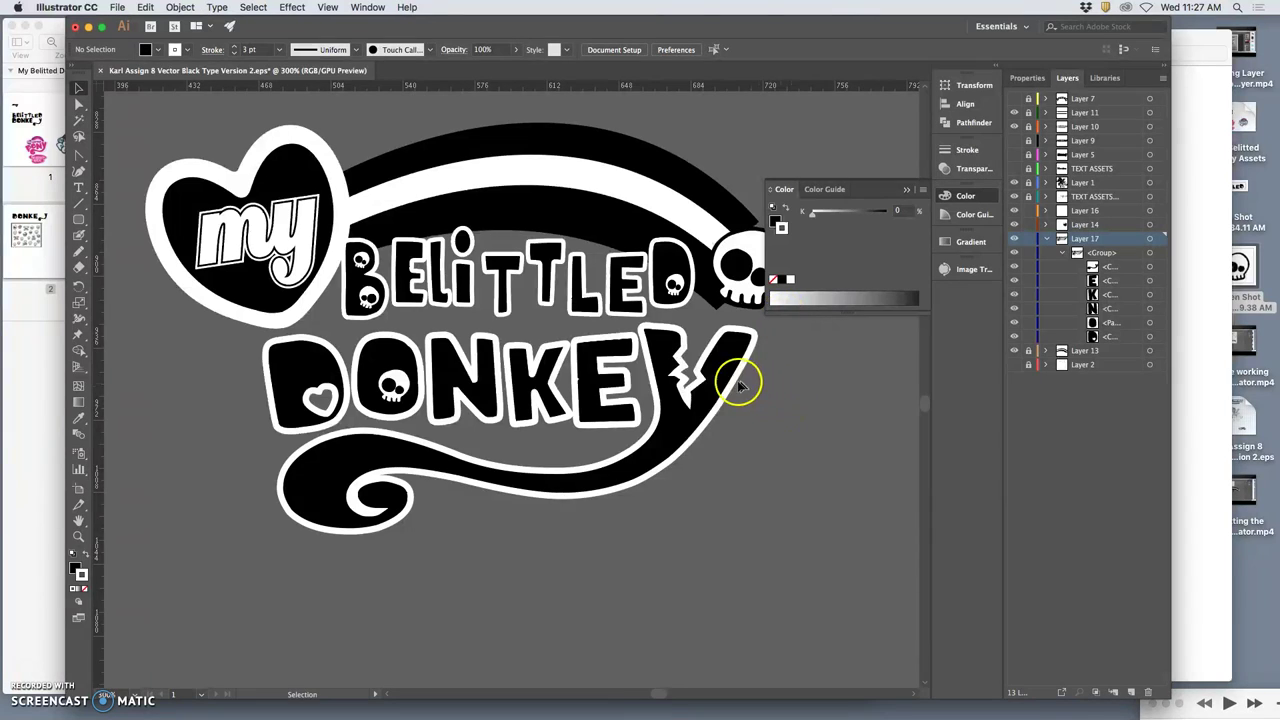
key("super+minus")
key("super+minus")
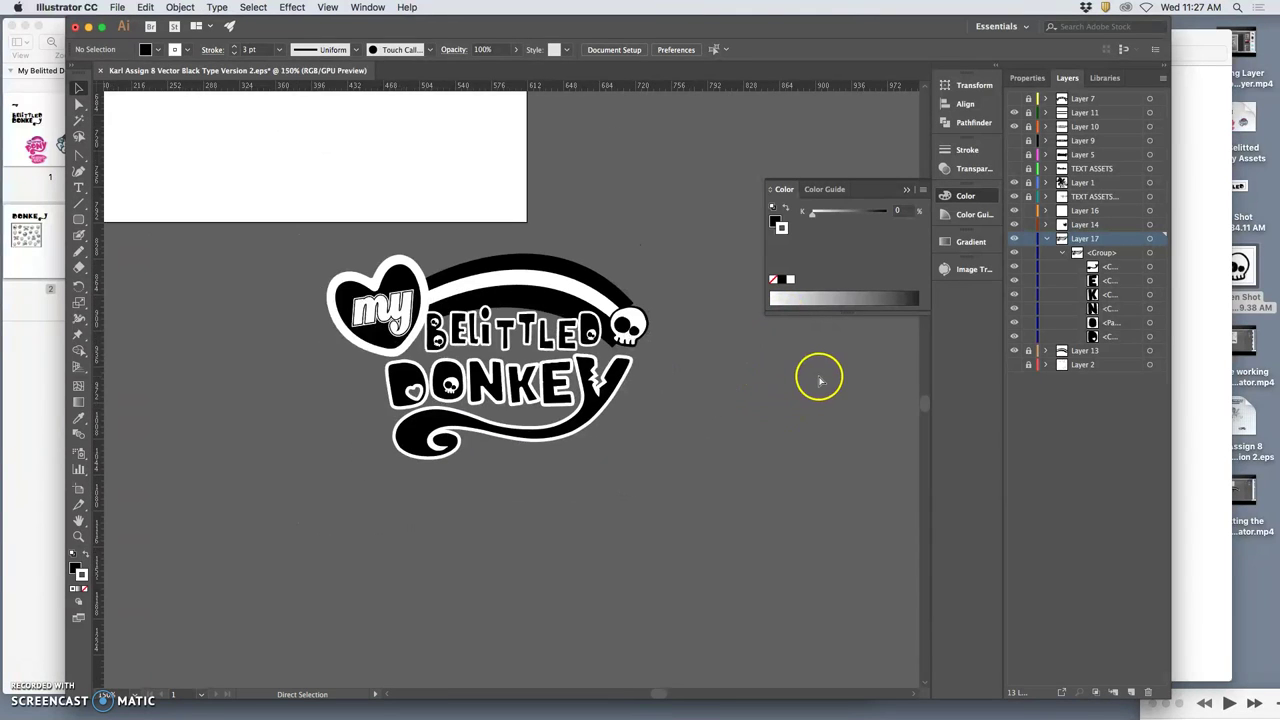
key("super+equal")
key("super+equal")
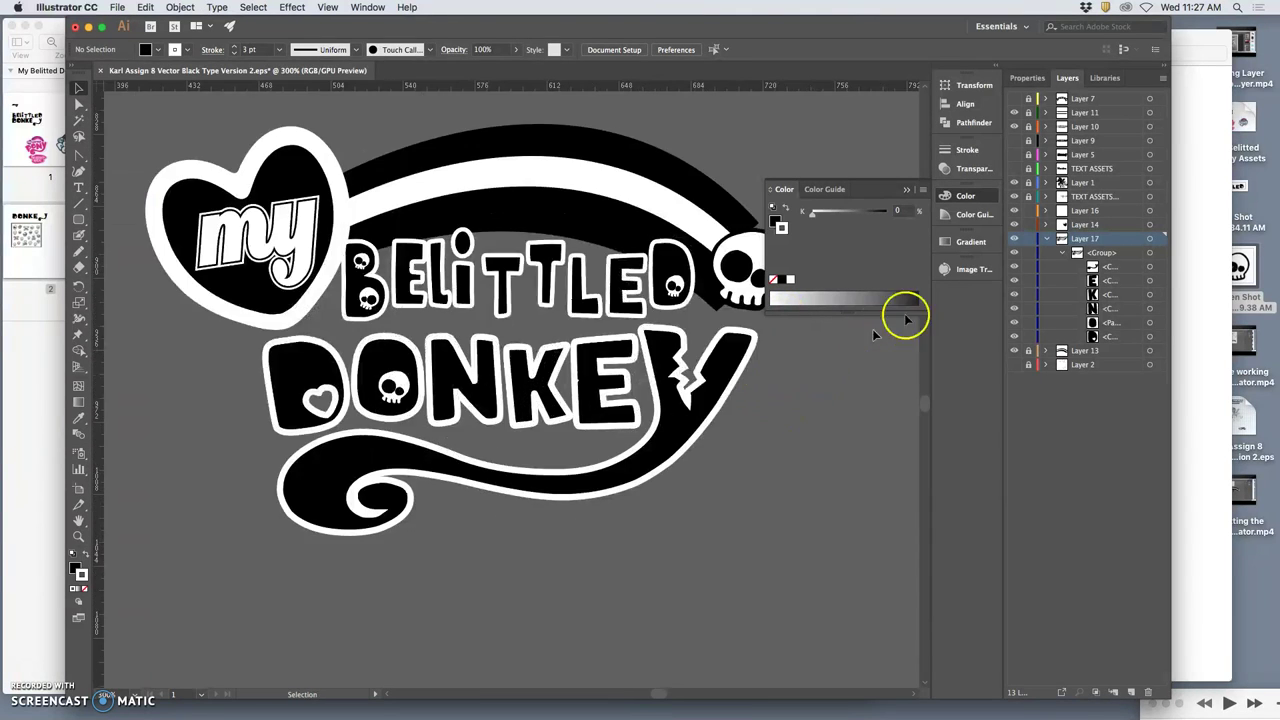
left_click(1151, 241)
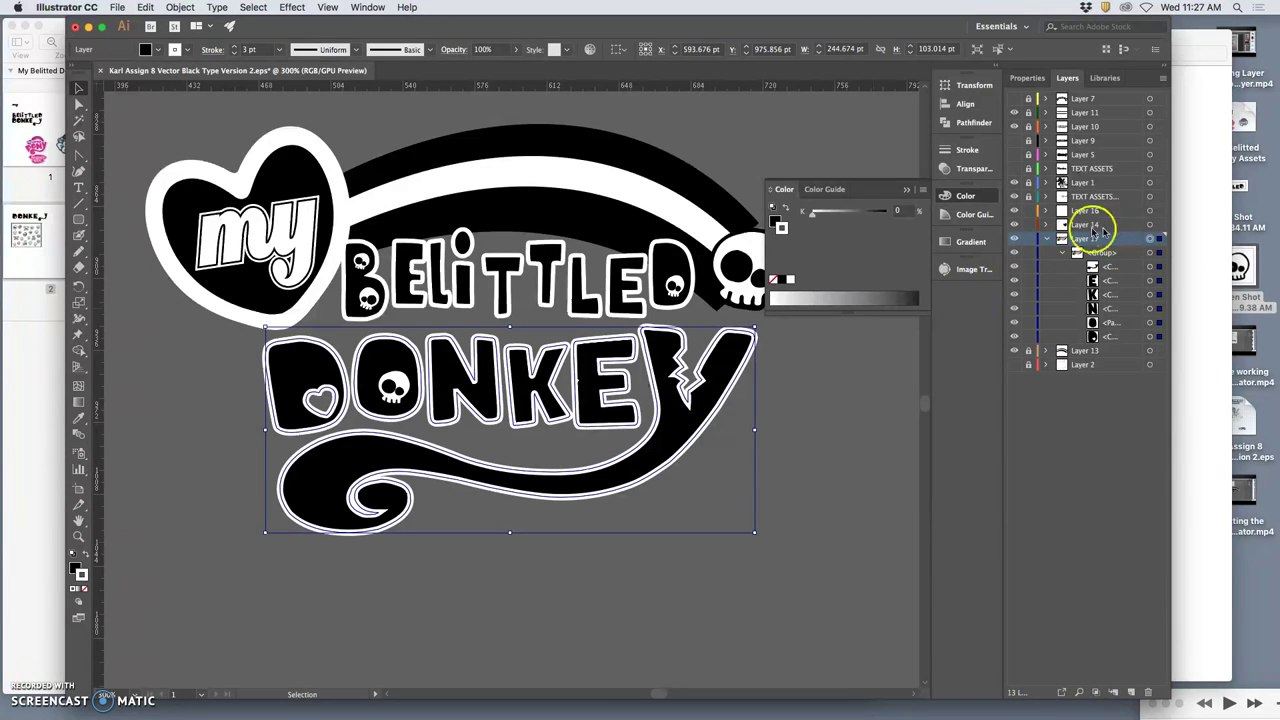
left_click(1015, 224)
left_click(1015, 224)
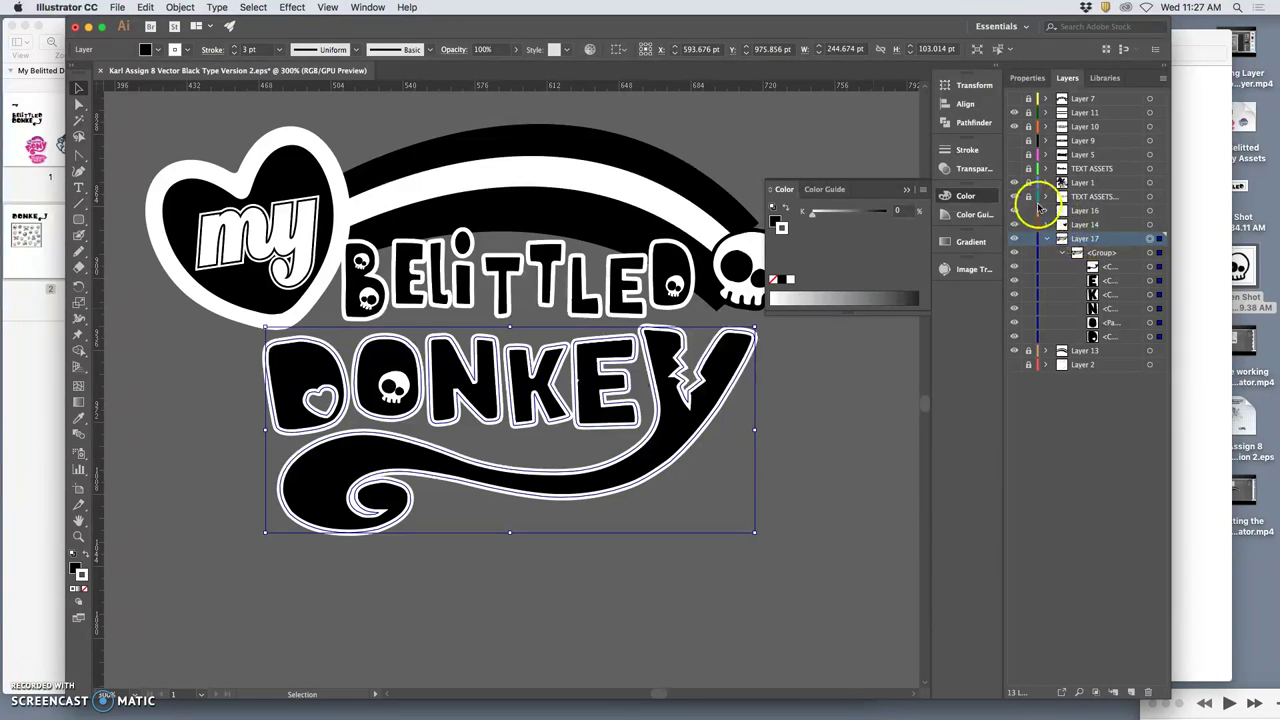
Unlock the text assets layer, find the skull group belonging to DONKEY's O, and move it to the top of Layer 17.
left_click(1029, 198)
left_click(1046, 197)
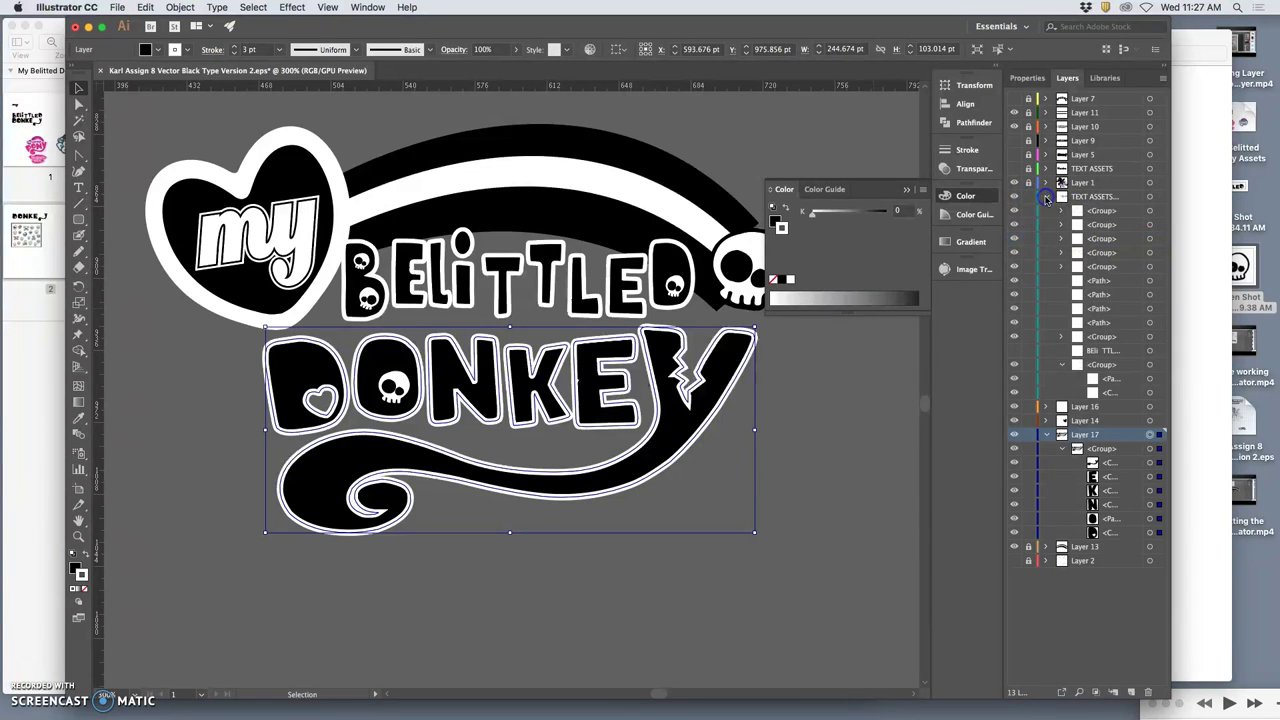
left_click(1015, 239)
left_click(1015, 240)
left_click(1015, 226)
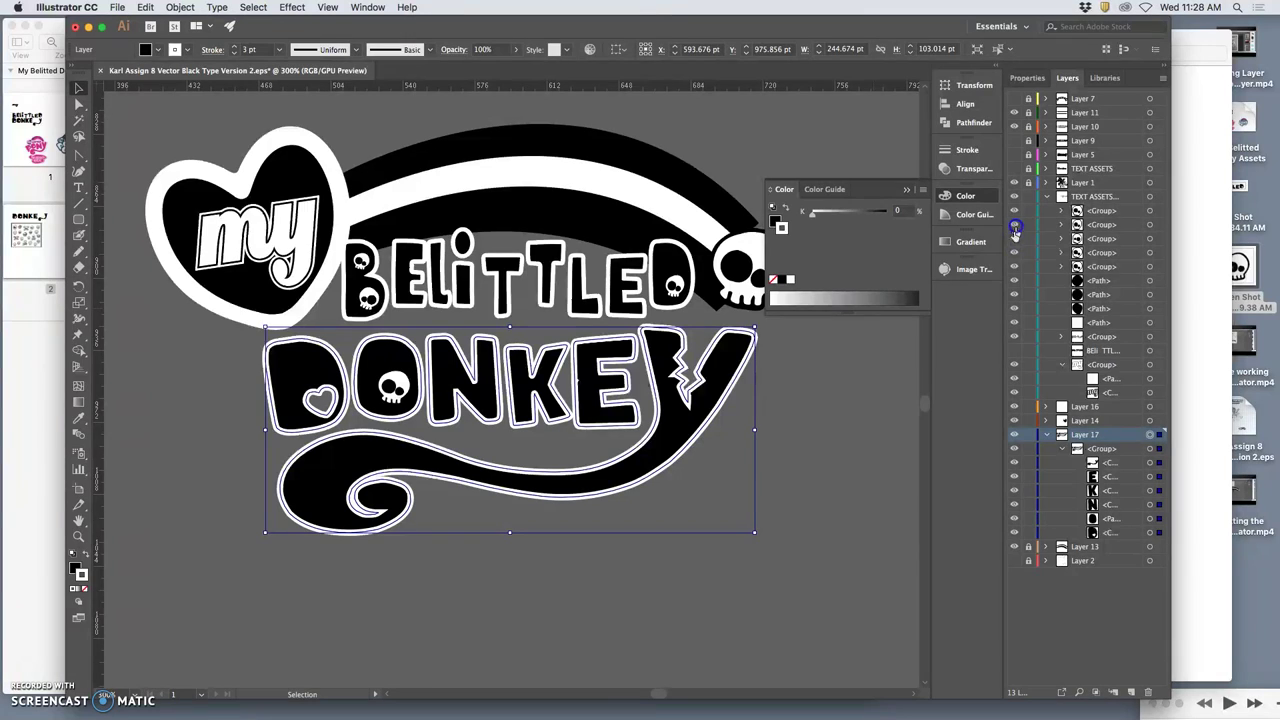
left_click(1014, 263)
left_click(1014, 262)
left_click(1015, 214)
left_click(1015, 214)
left_click_drag(1085, 211, 1080, 444)
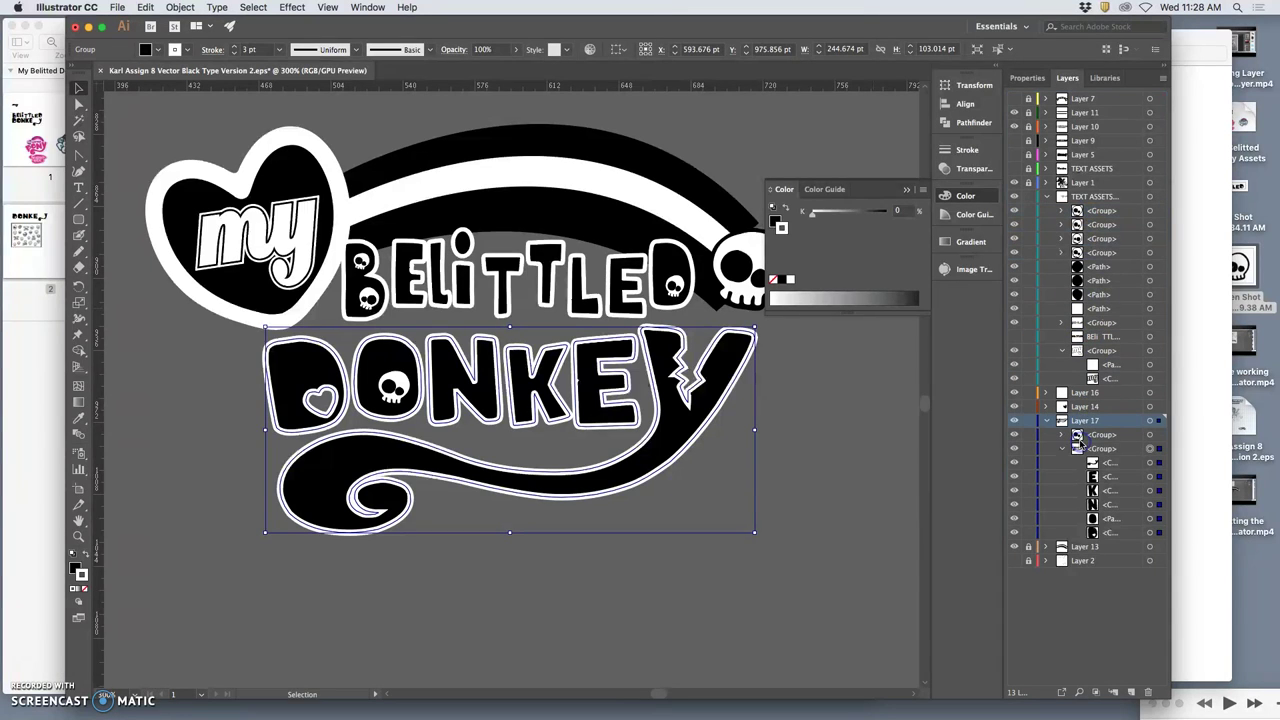
left_click(1047, 197)
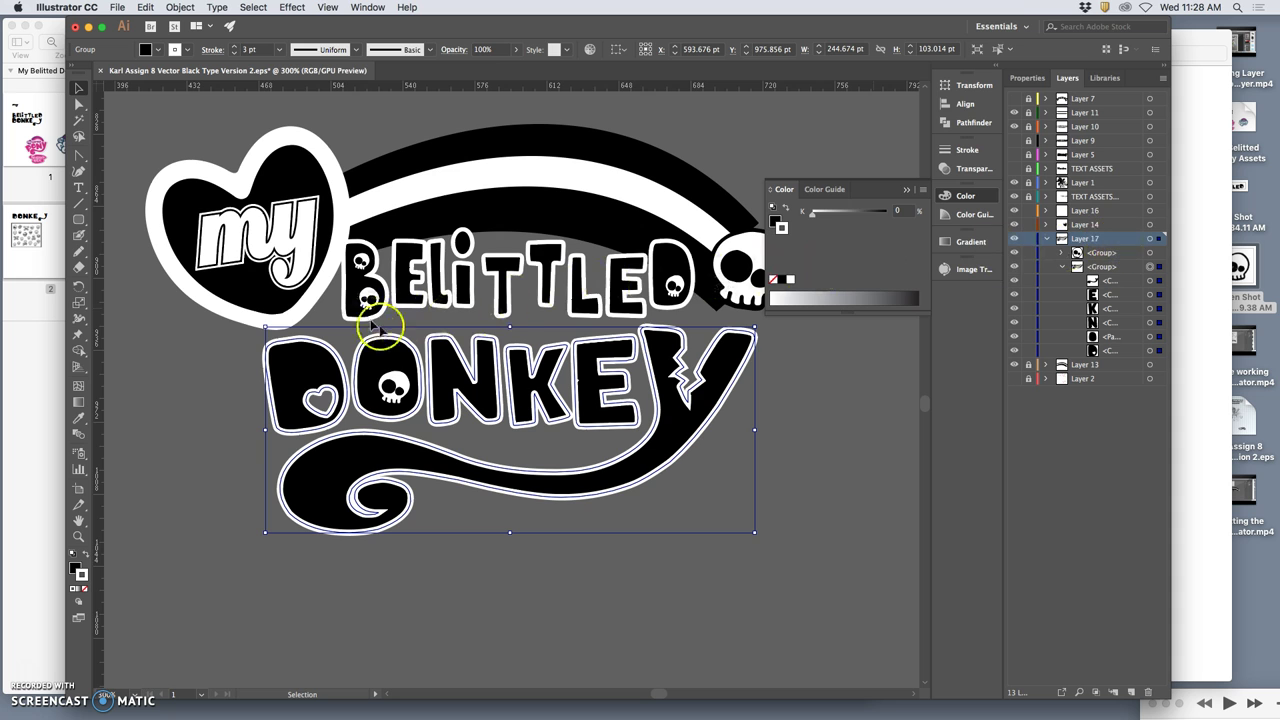
Move the DONKEY lettering group slightly up and right beneath BELITTLED and rotate it slightly counterclockwise.
left_click_drag(393, 345, 396, 343)
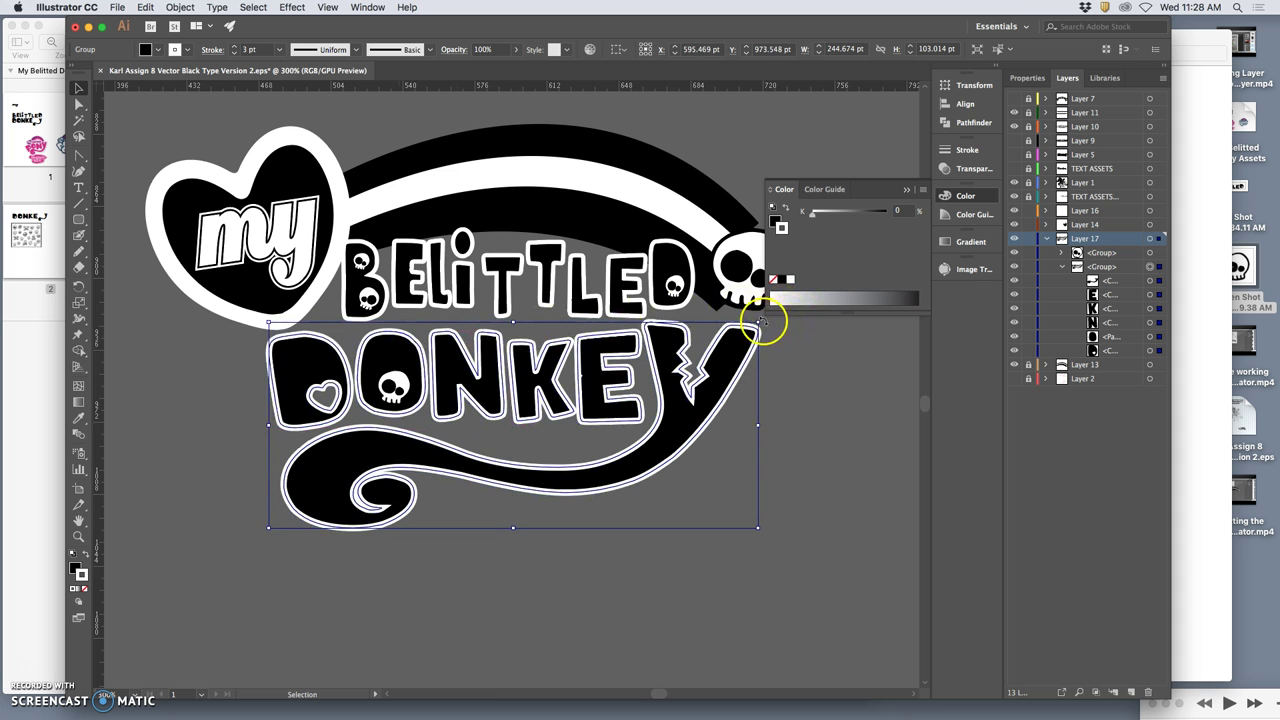
mouse_move(762, 322)
left_mouse_down()
mouse_move(757, 288)
mouse_move(759, 316)
left_mouse_up()
left_click(716, 360)
key("super+minus")
left_click_drag(654, 343, 663, 342)
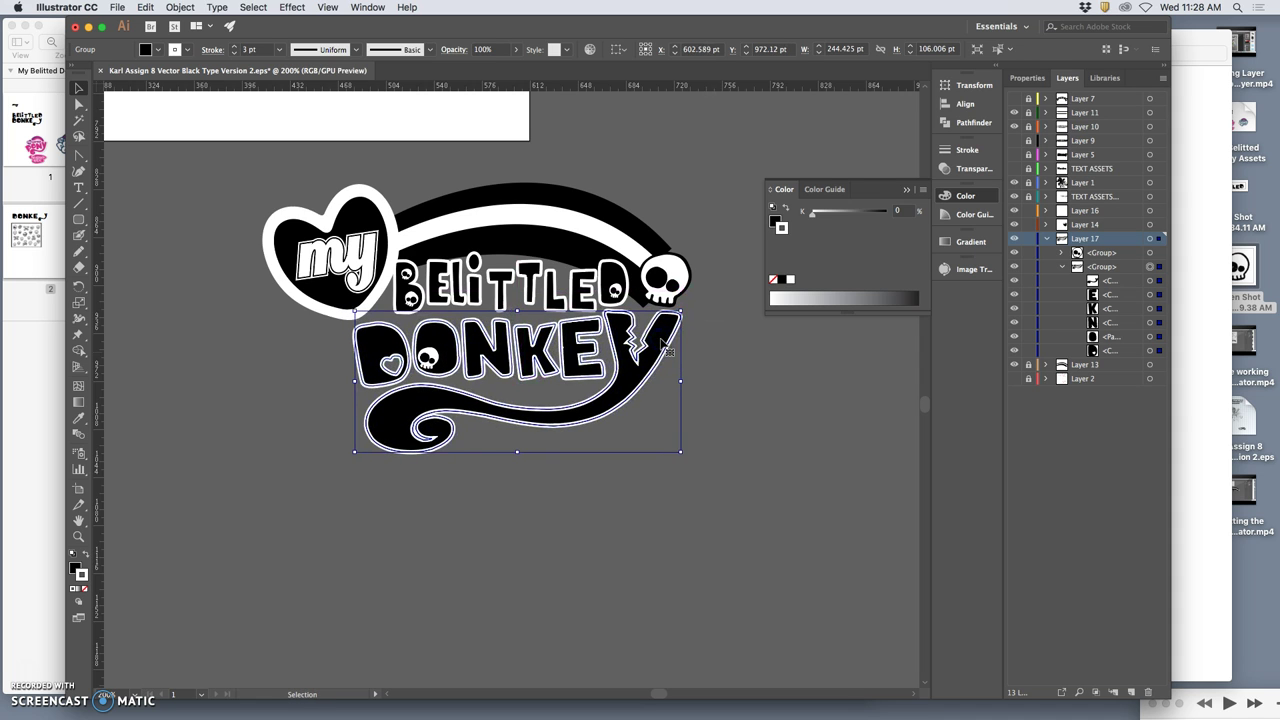
left_click(704, 346)
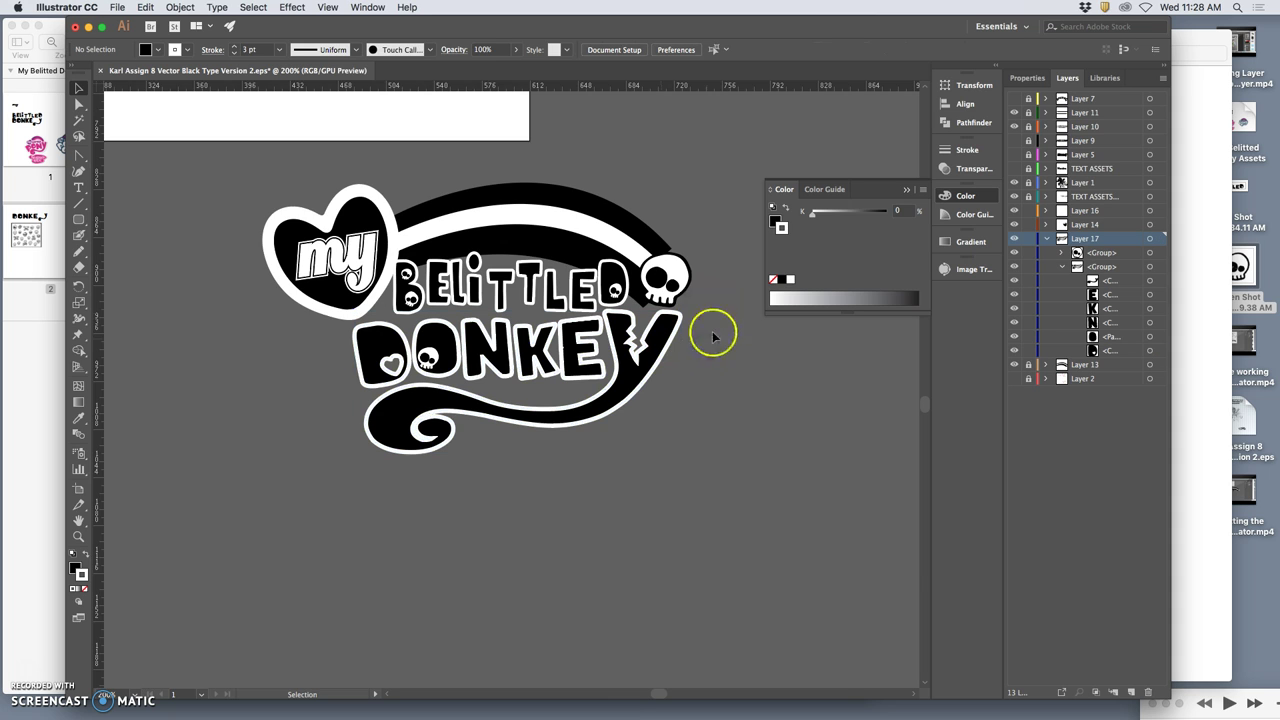
left_click(686, 314)
left_click(703, 343)
left_click(813, 383)
scroll(813, 383, "right", 4)
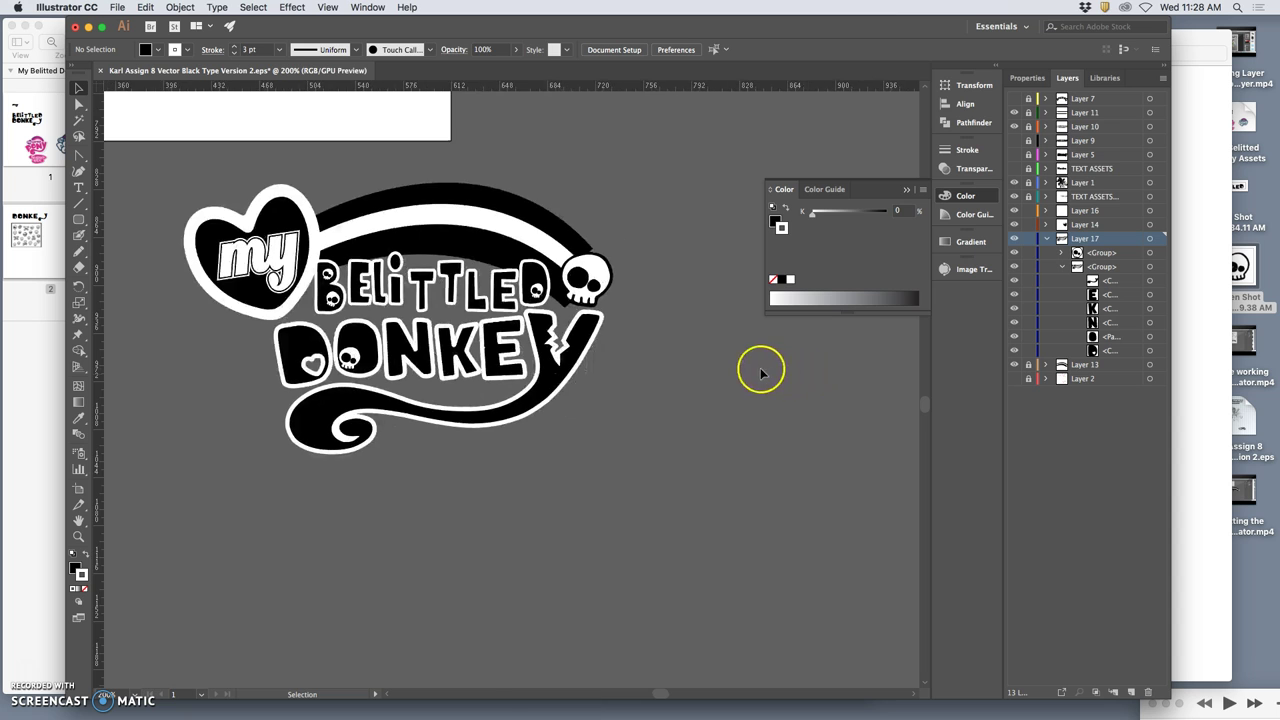
scroll(760, 373, "up", 3)
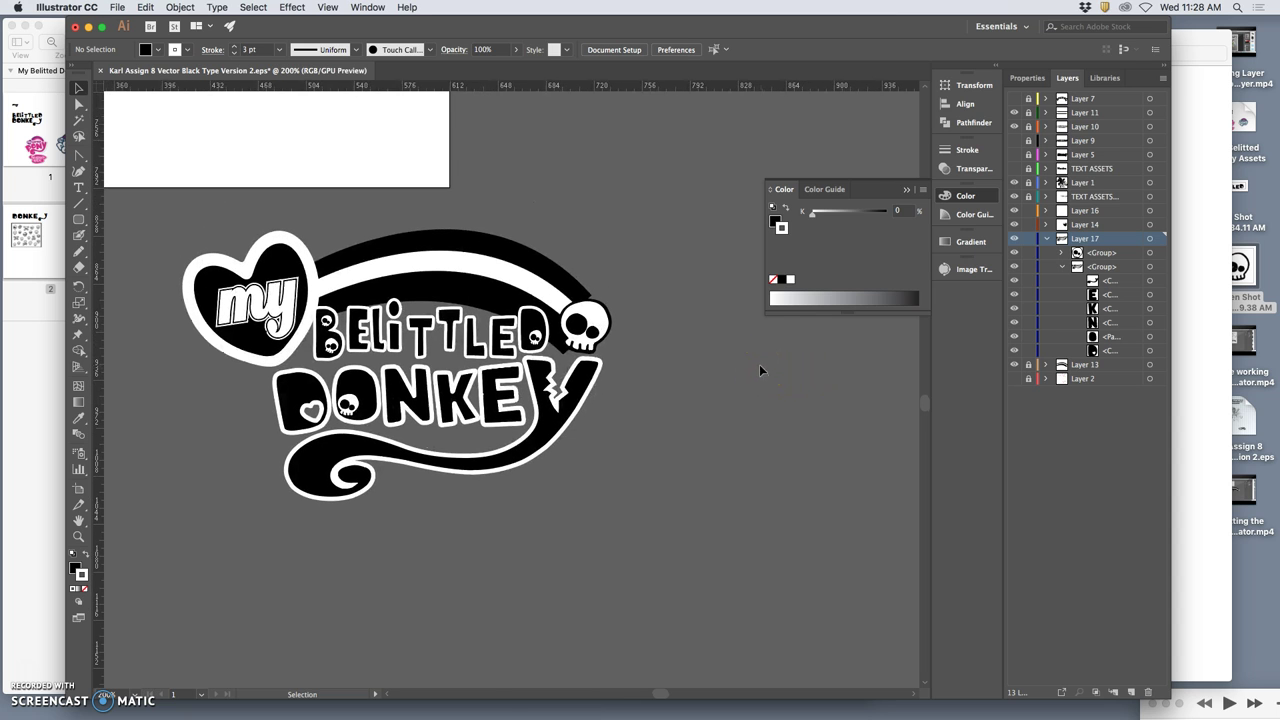
Lock Layer 17 and toggle the text assets layer's visibility to check which artwork it holds.
left_click(1029, 239)
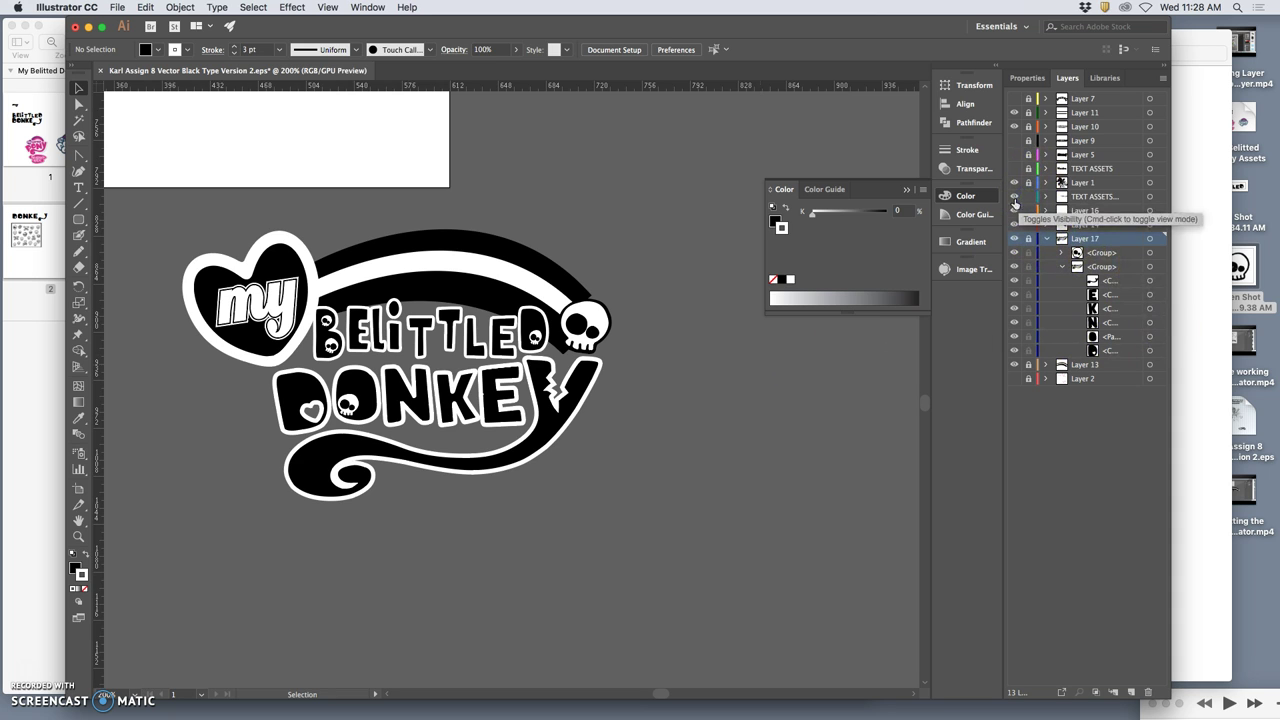
left_click(1014, 198)
left_click(1014, 198)
left_click(1014, 198)
left_click(1014, 198)
left_click(1014, 198)
left_click(1014, 198)
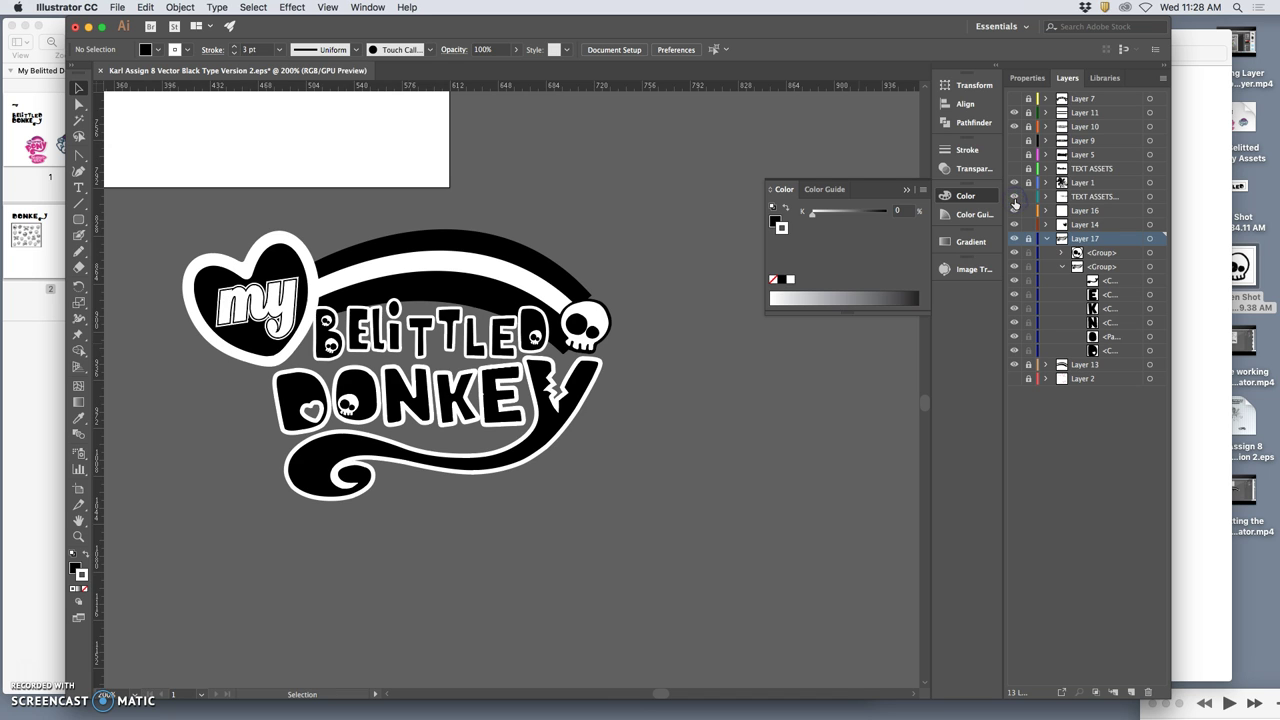
left_click(1014, 198)
left_click(1014, 198)
left_click(1014, 198)
left_click(1014, 198)
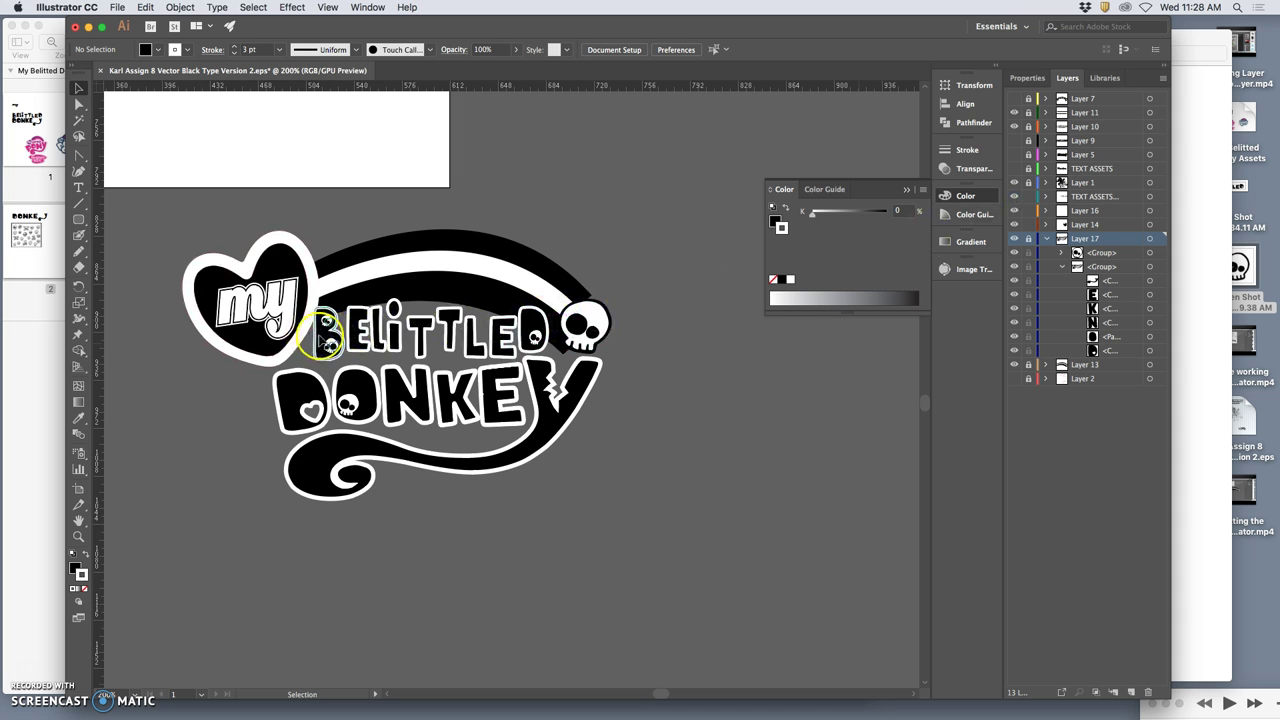
Select the B of BELITTLED together with its two skulls, rotate them slightly counterclockwise and shift them toward the heart.
left_click(1047, 196)
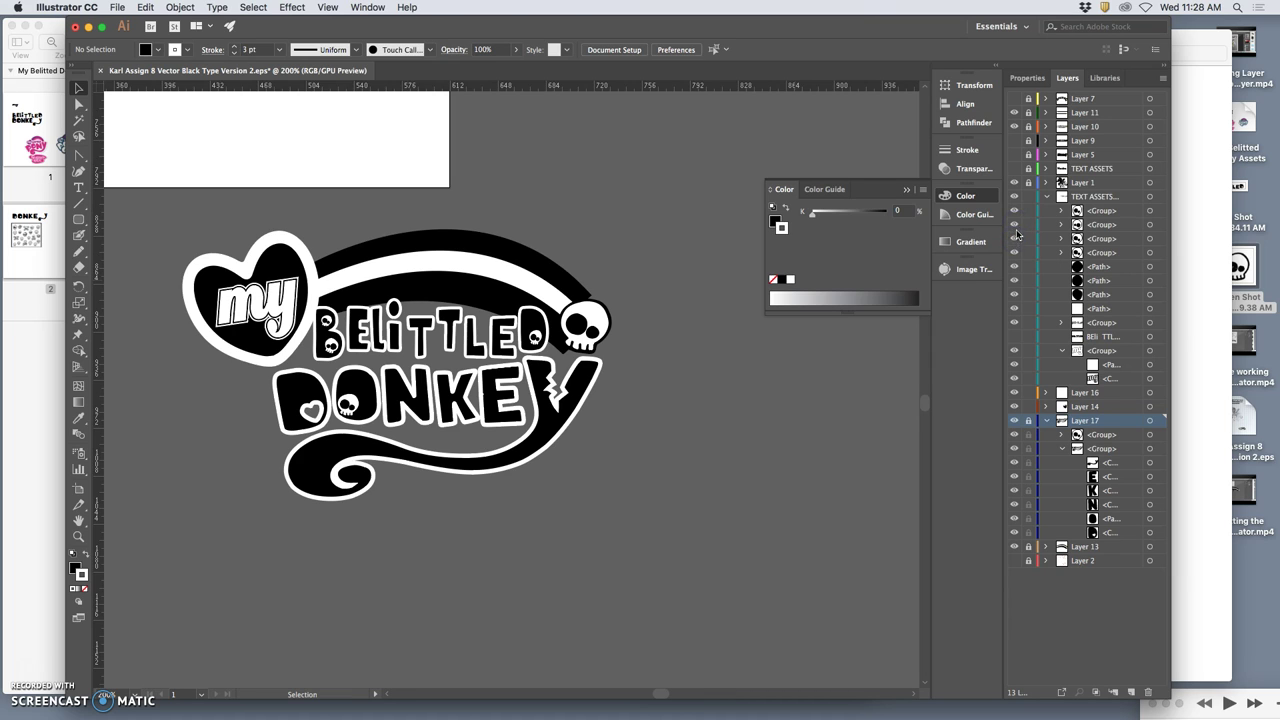
left_click(1149, 225)
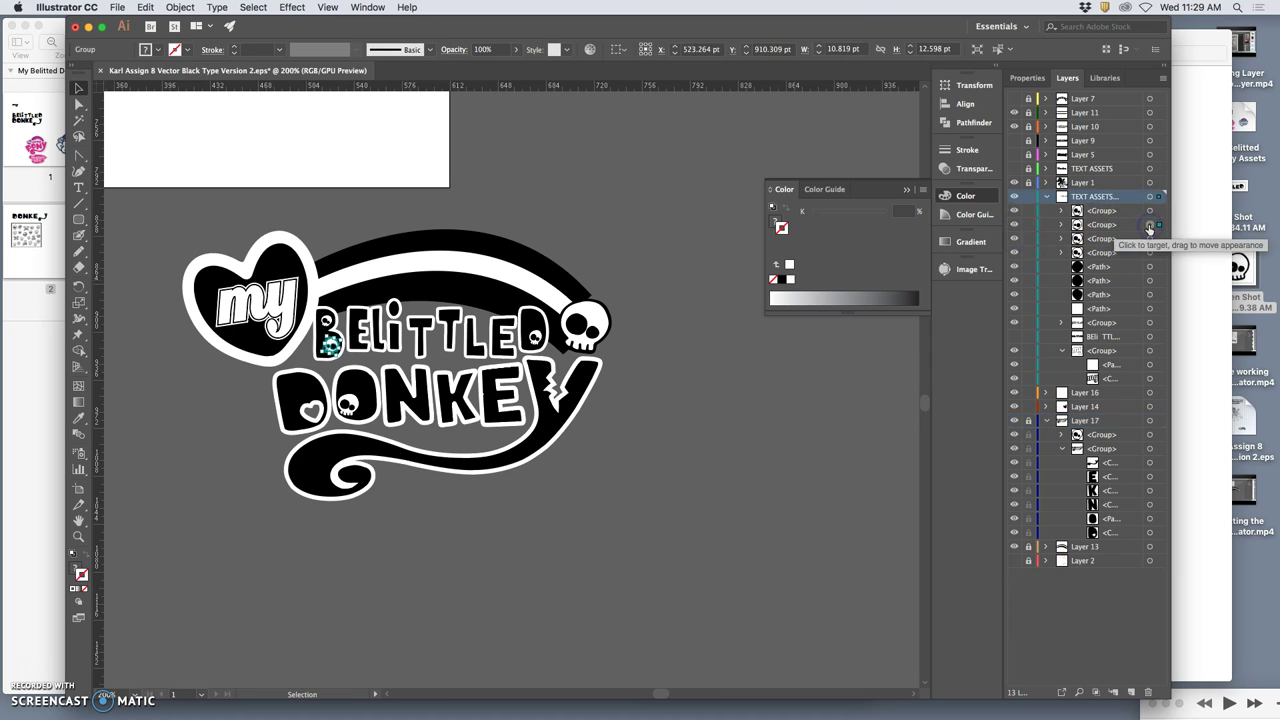
left_click(1149, 239, "shift")
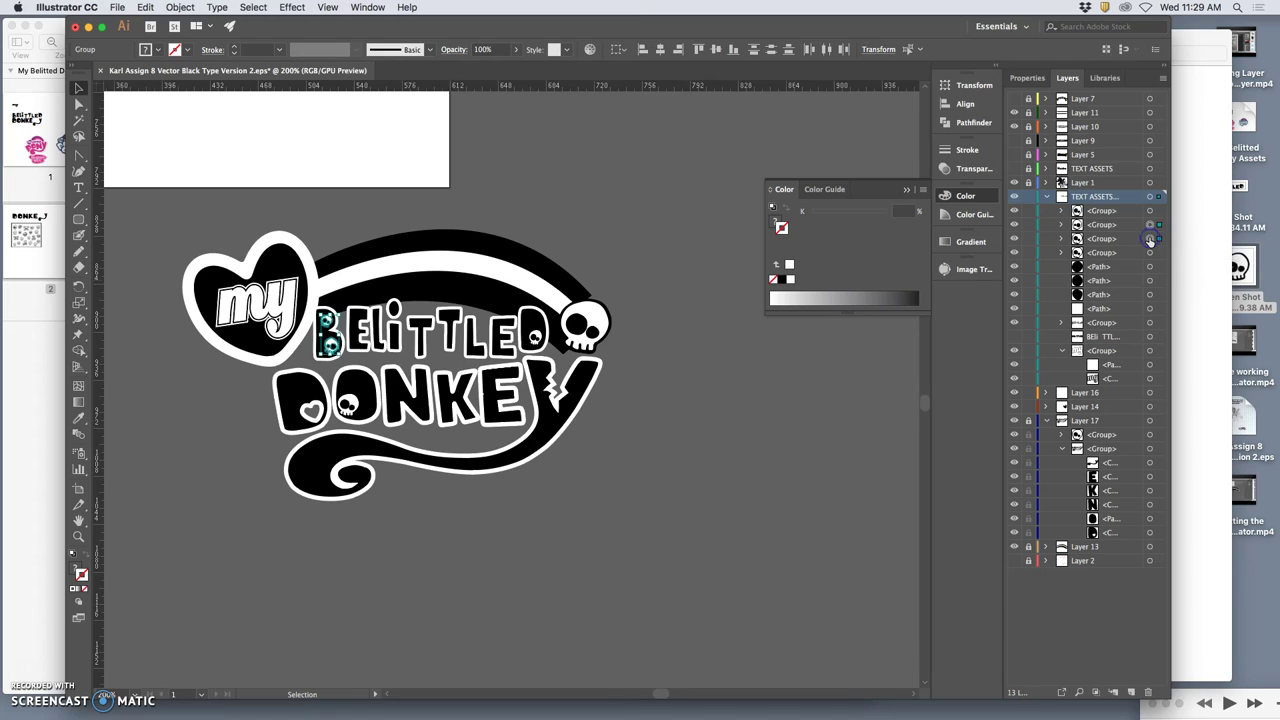
left_click(1061, 322)
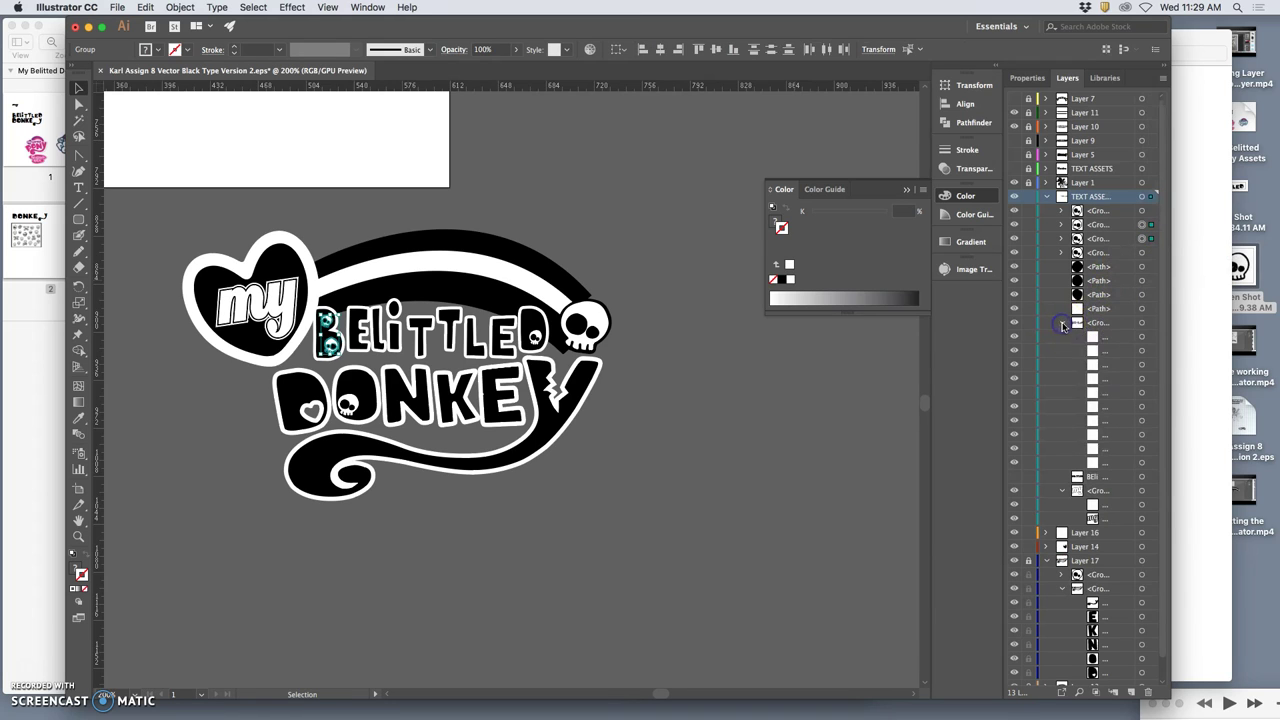
left_click(1143, 465)
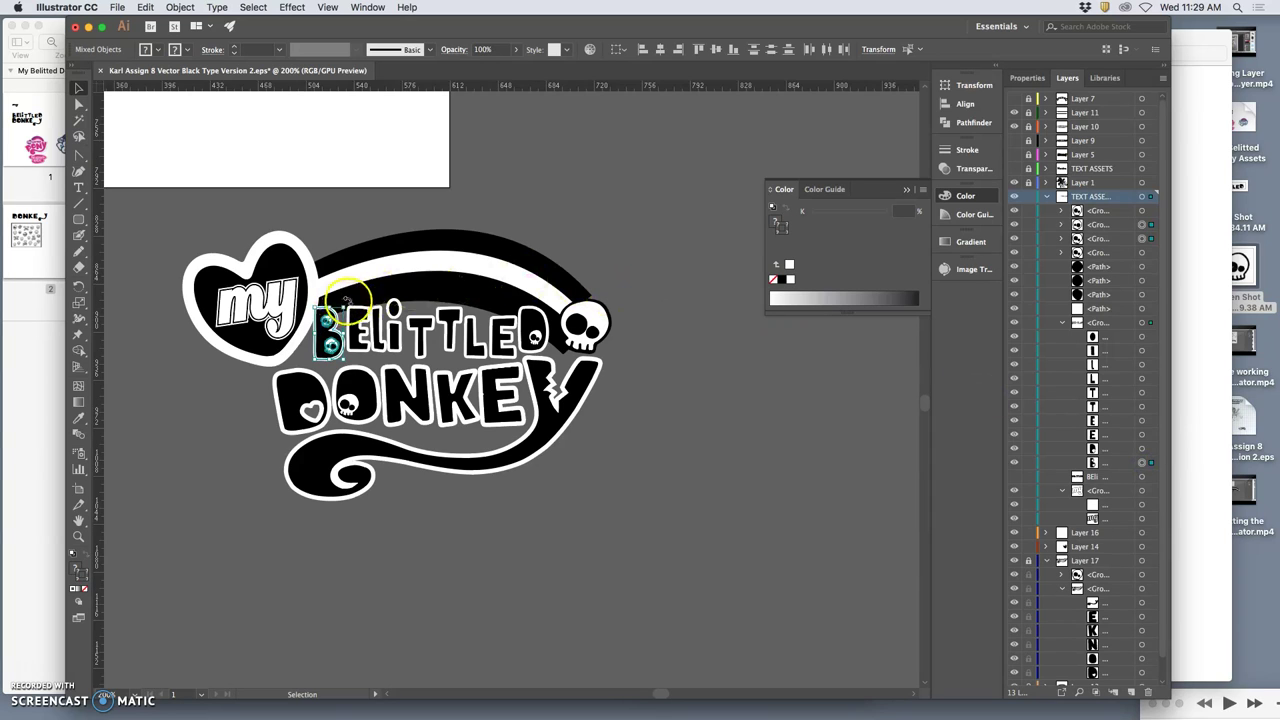
left_click_drag(345, 300, 322, 301)
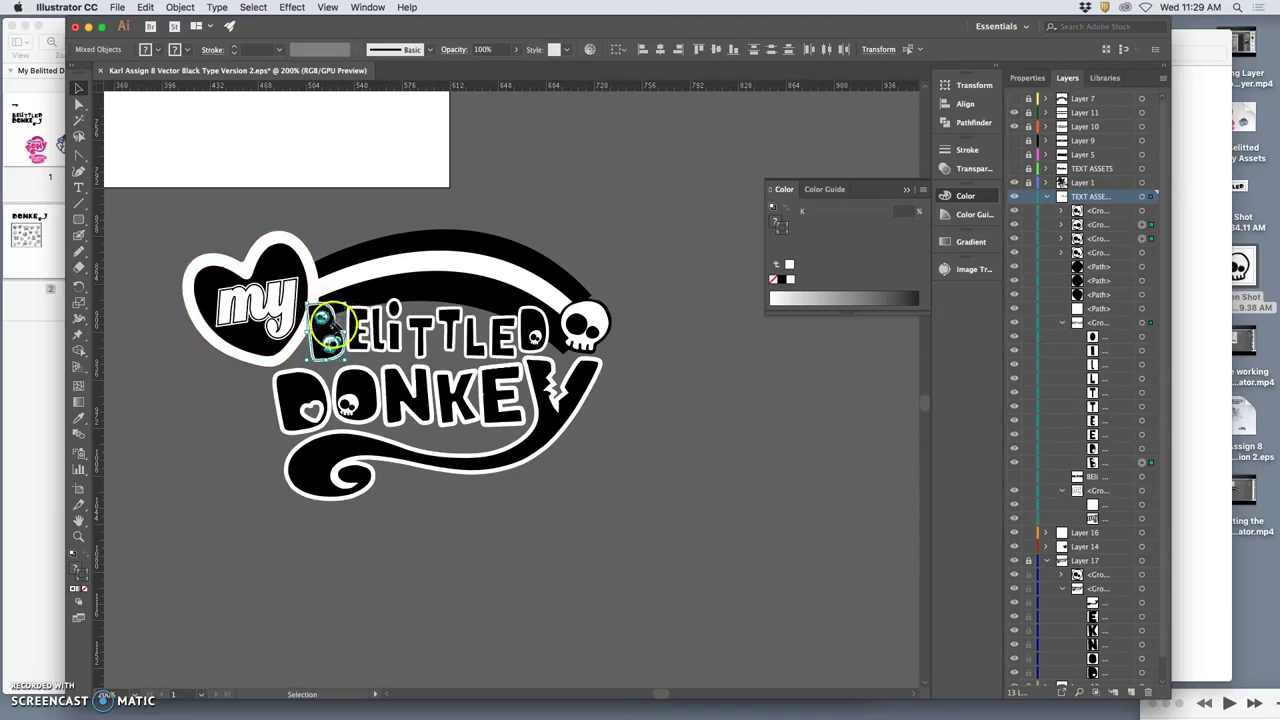
left_click(333, 344)
left_click_drag(333, 344, 330, 344)
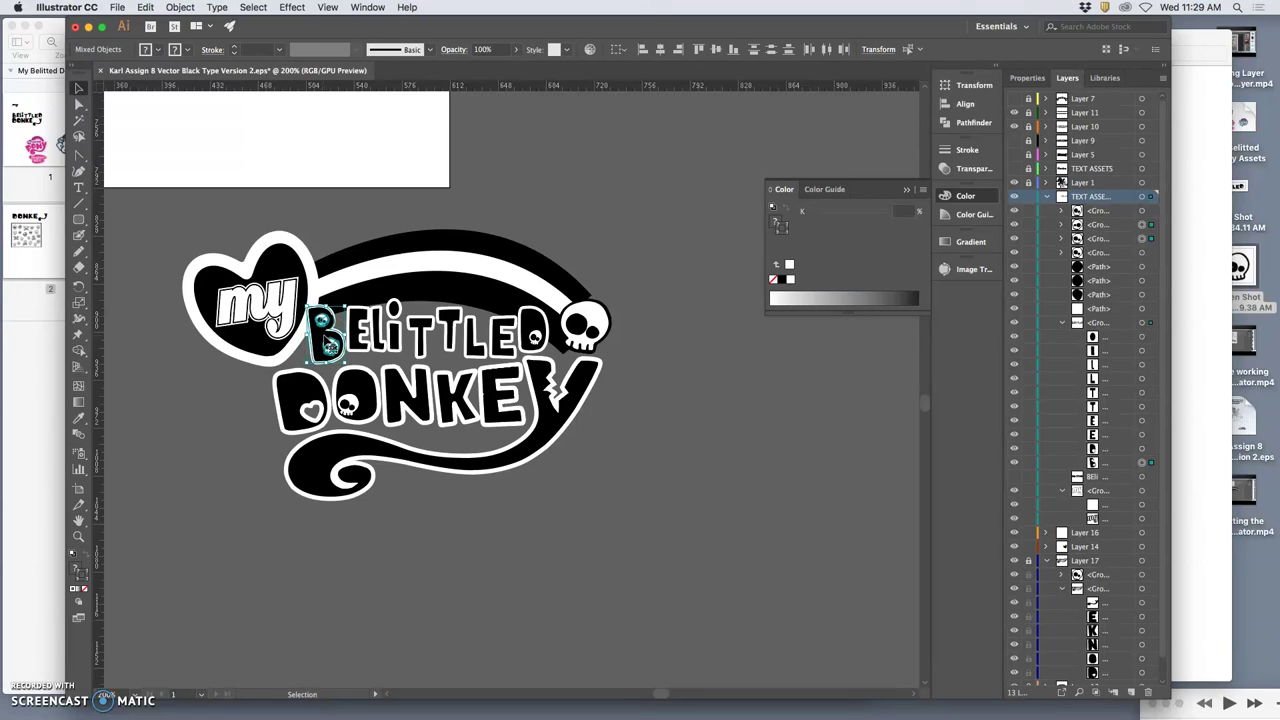
left_click(333, 322)
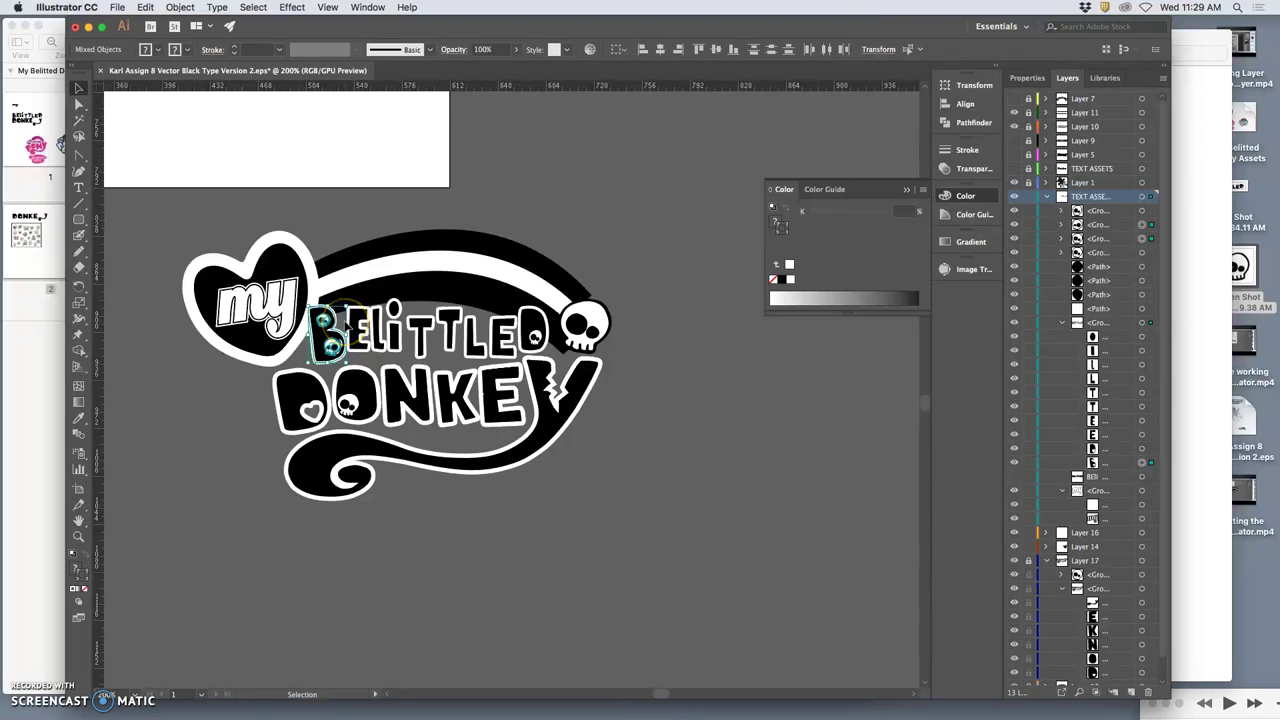
left_click(497, 212)
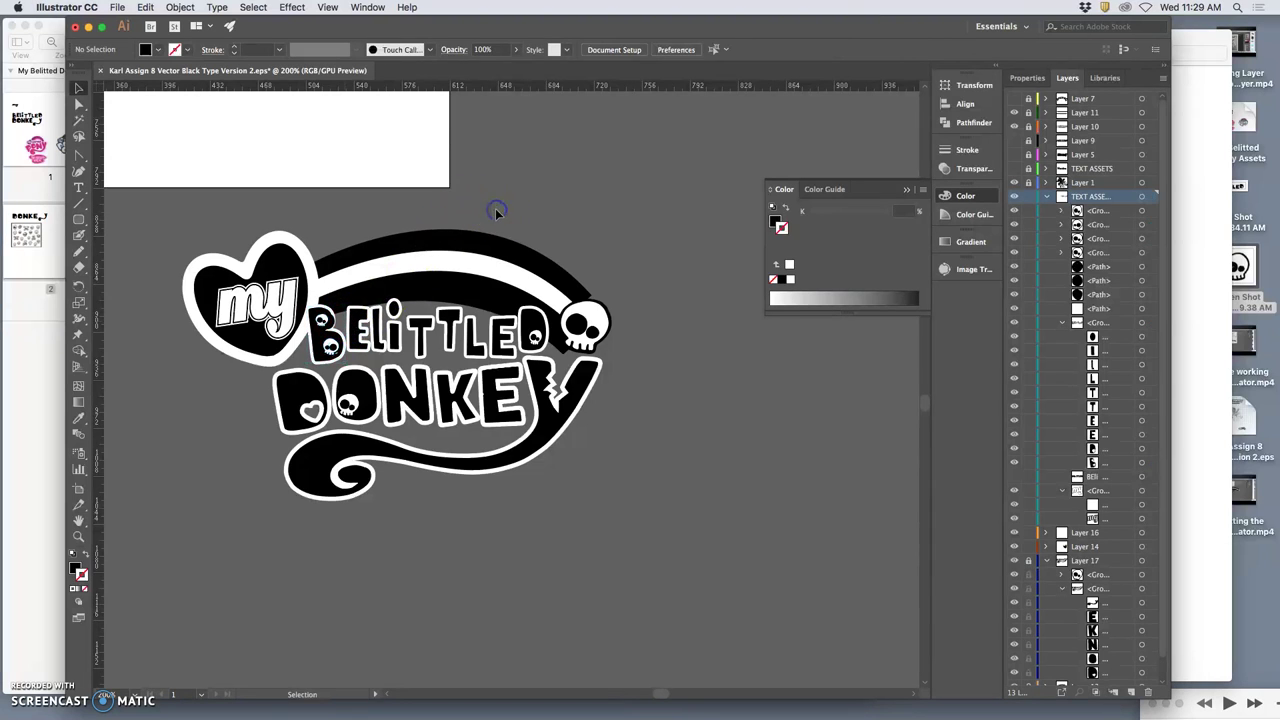
Narrow the last E of BELITTLED to about 16 pt wide and nudge it 2 pt right toward the D.
left_click(362, 340)
left_click(1142, 437)
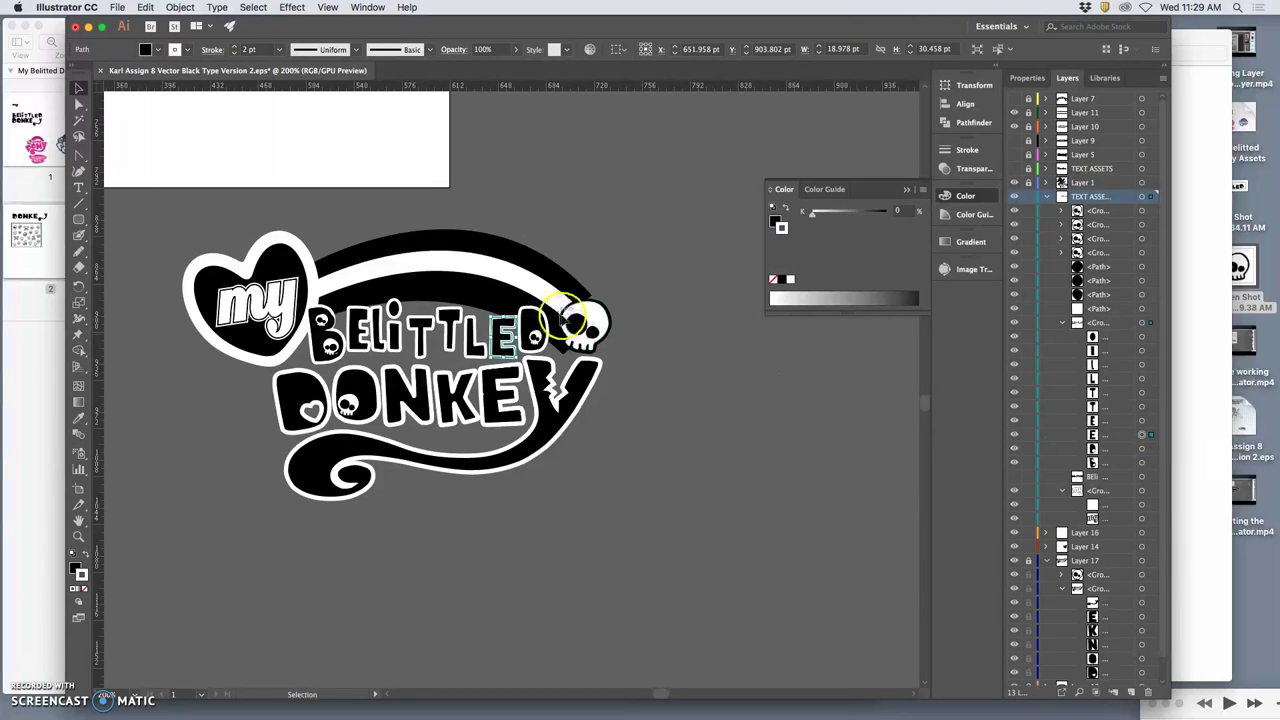
left_click_drag(518, 338, 513, 338)
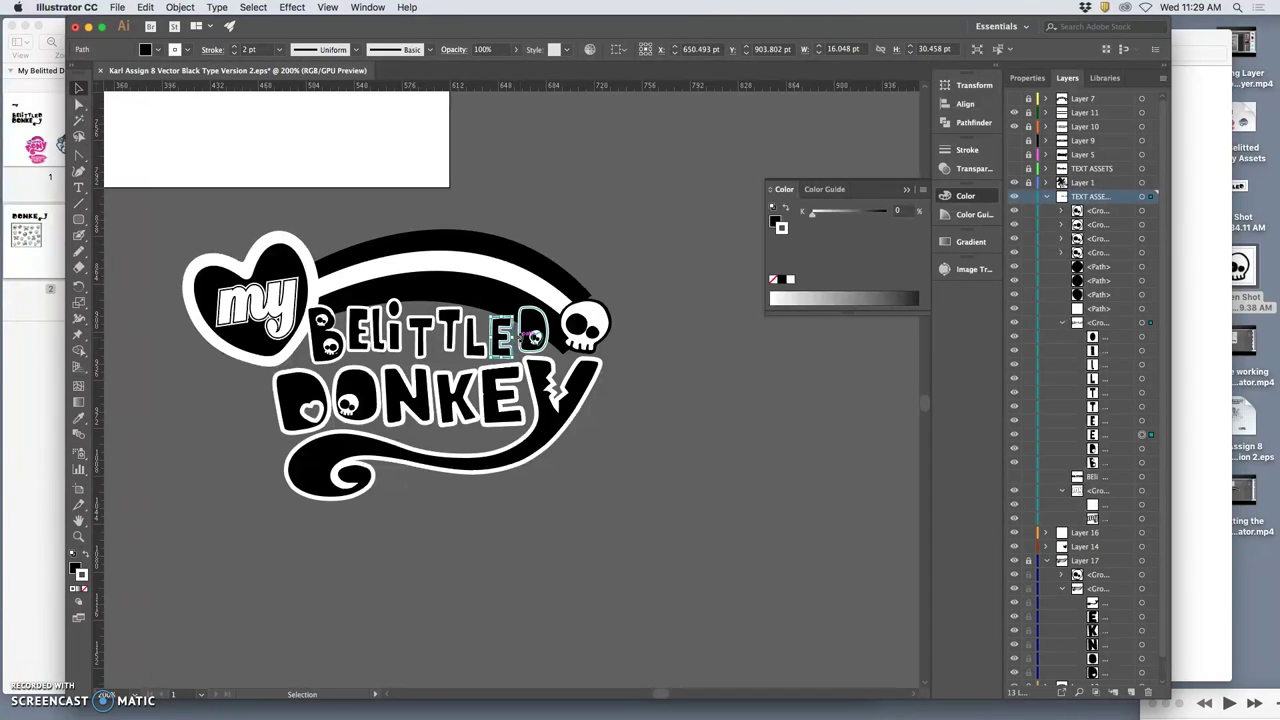
key("Right")
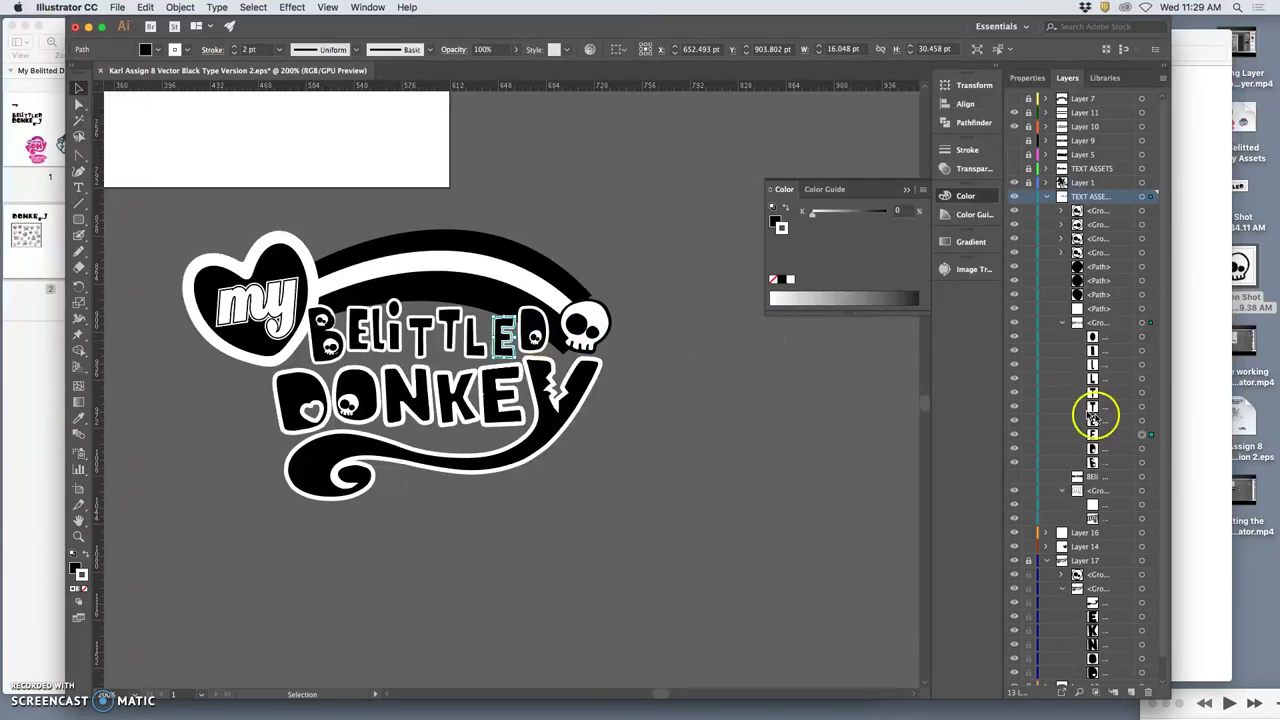
Nudge the second L of BELITTLED 2 pt right toward the E and rotate it slightly.
left_click(1141, 378)
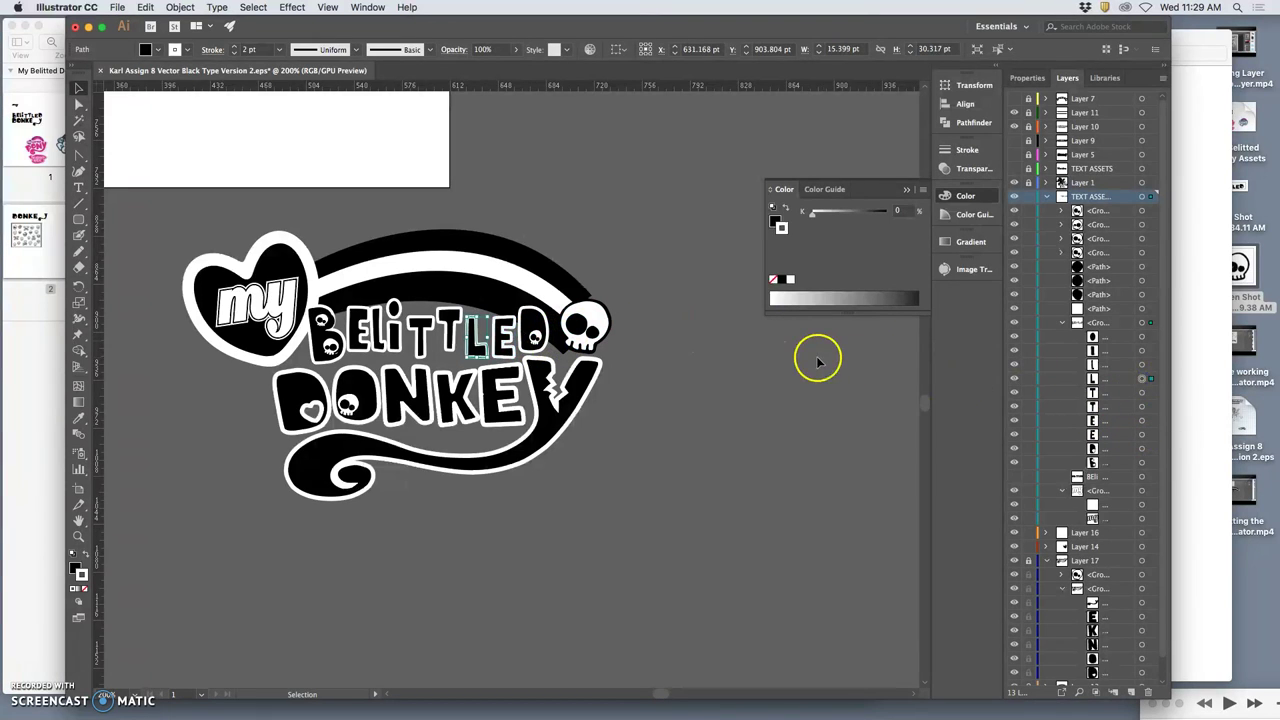
key("Right")
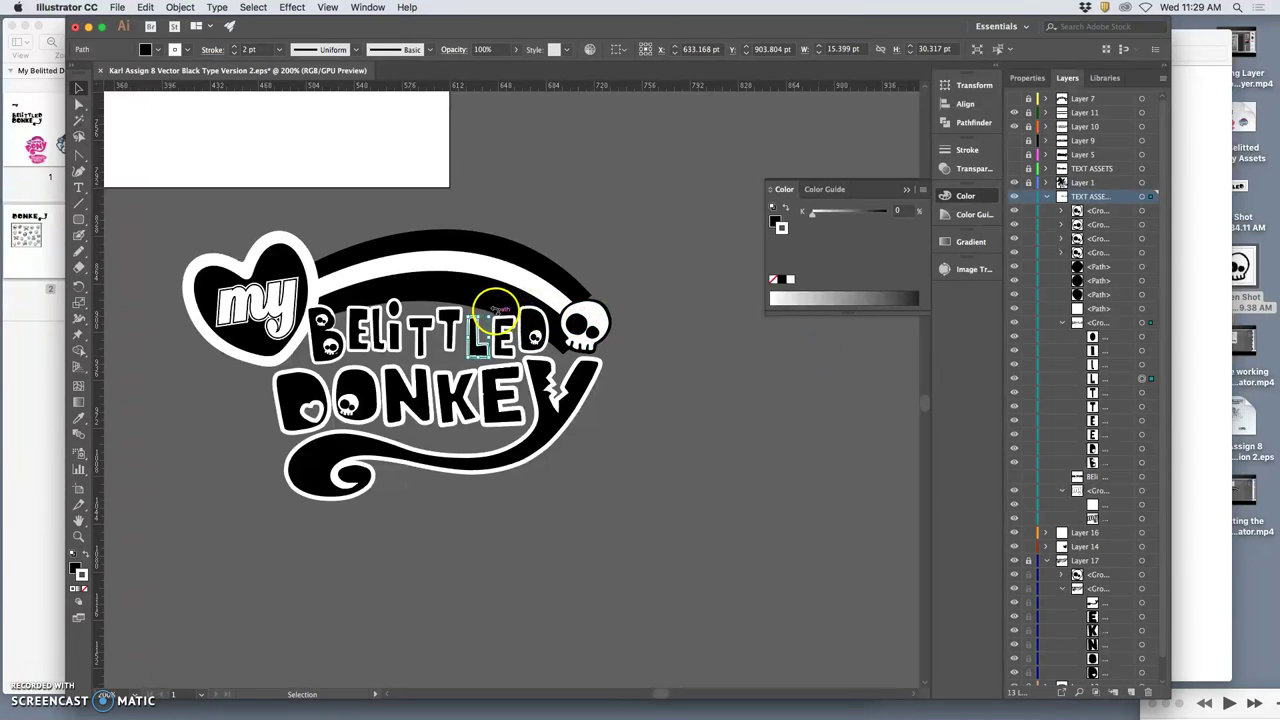
left_click_drag(495, 311, 498, 311)
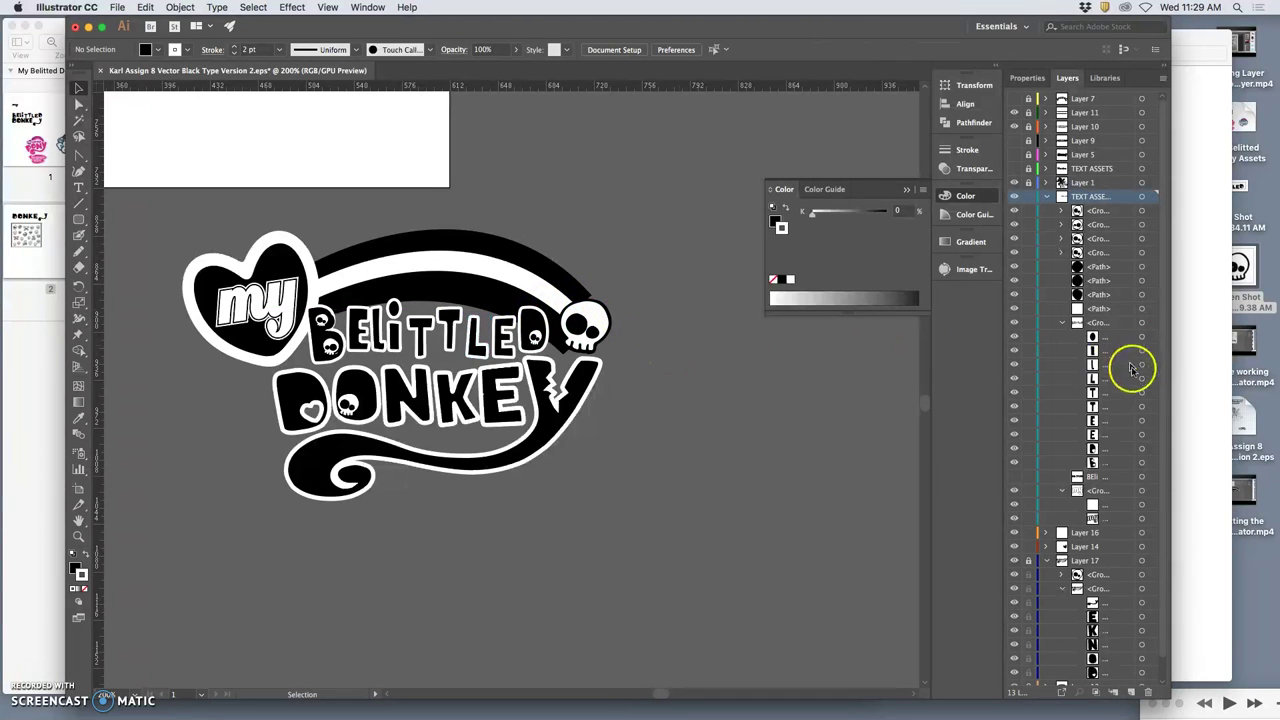
Tilt the second T of BELITTLED slightly to follow the banner's curve.
left_click(1141, 408)
left_click_drag(443, 314, 456, 319)
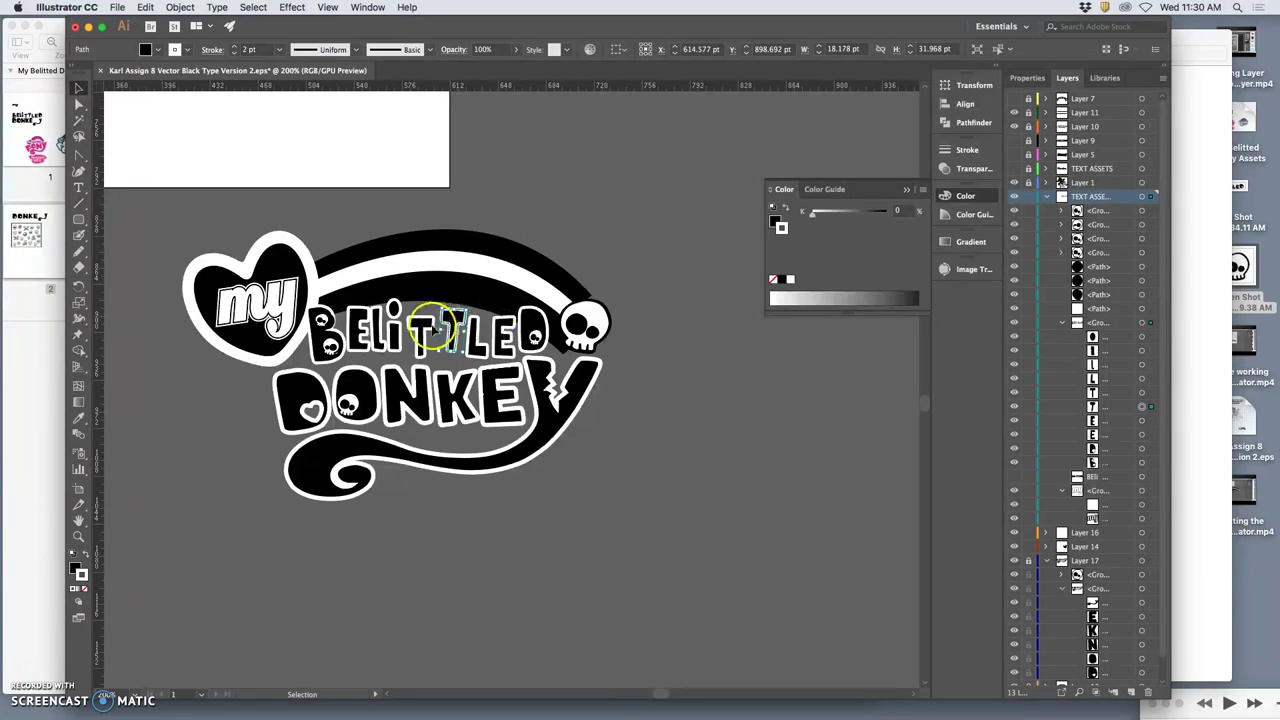
left_click(426, 330)
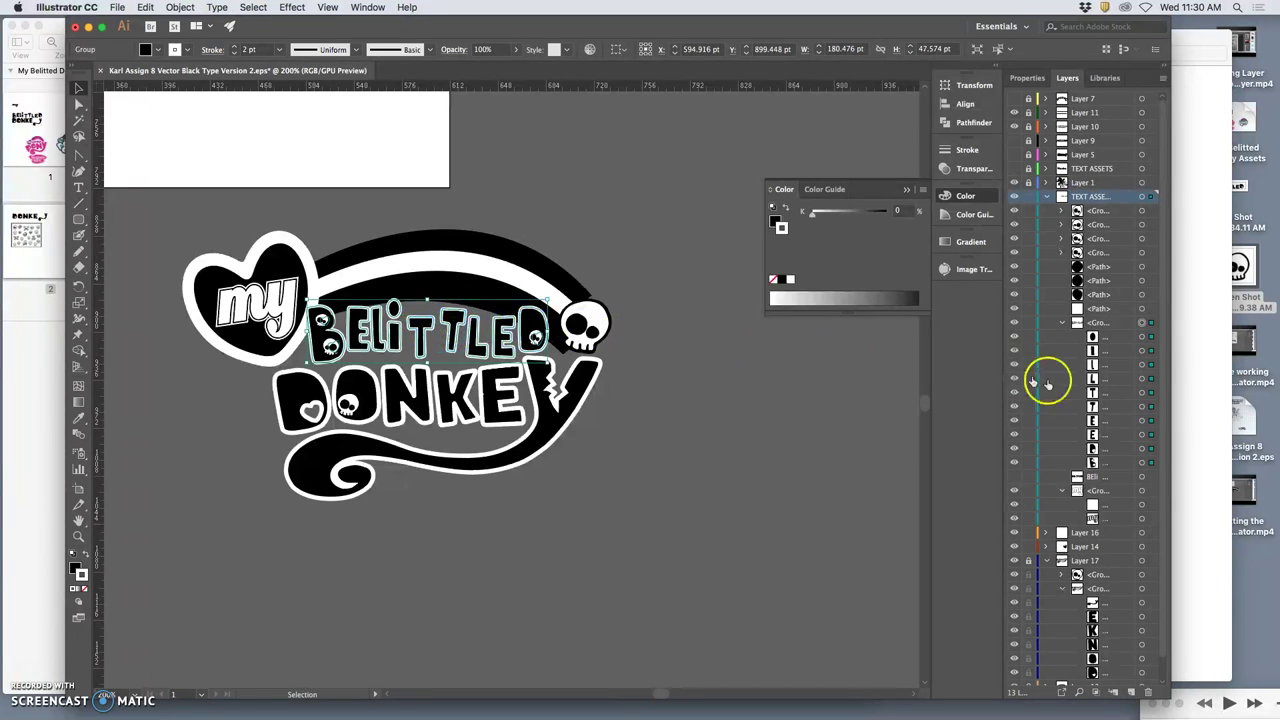
Rotate the first T of BELITTLED until it stands nearly upright and shift it about 1.4 pt right toward the second T.
left_click(1141, 392)
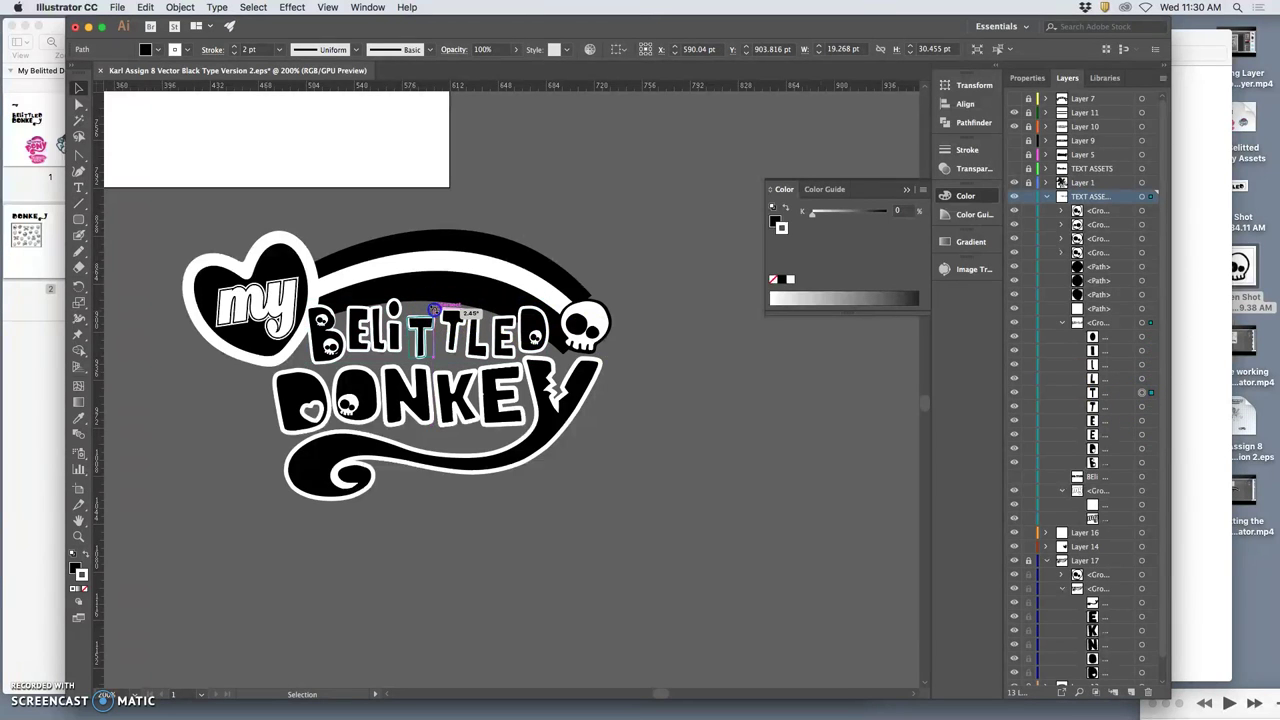
left_click_drag(424, 313, 428, 322)
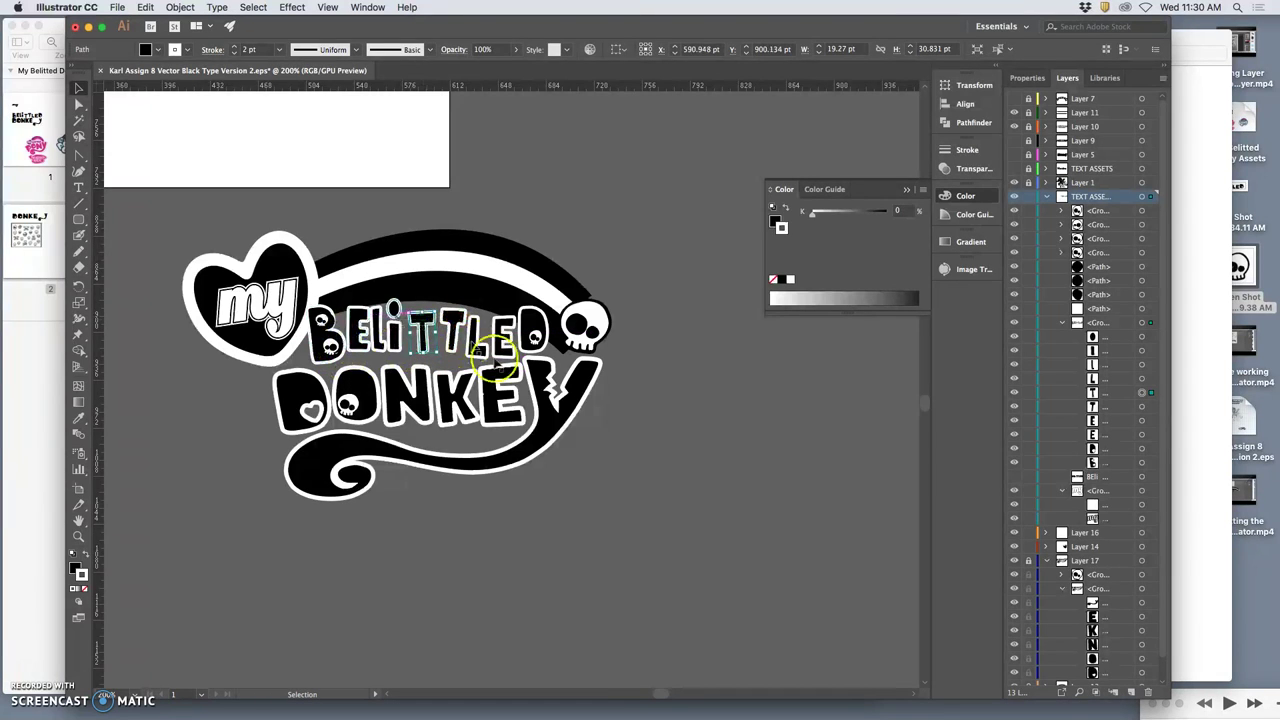
left_click_drag(439, 310, 447, 314)
key("super+=")
key("super+=")
key("super+=")
key("super+=")
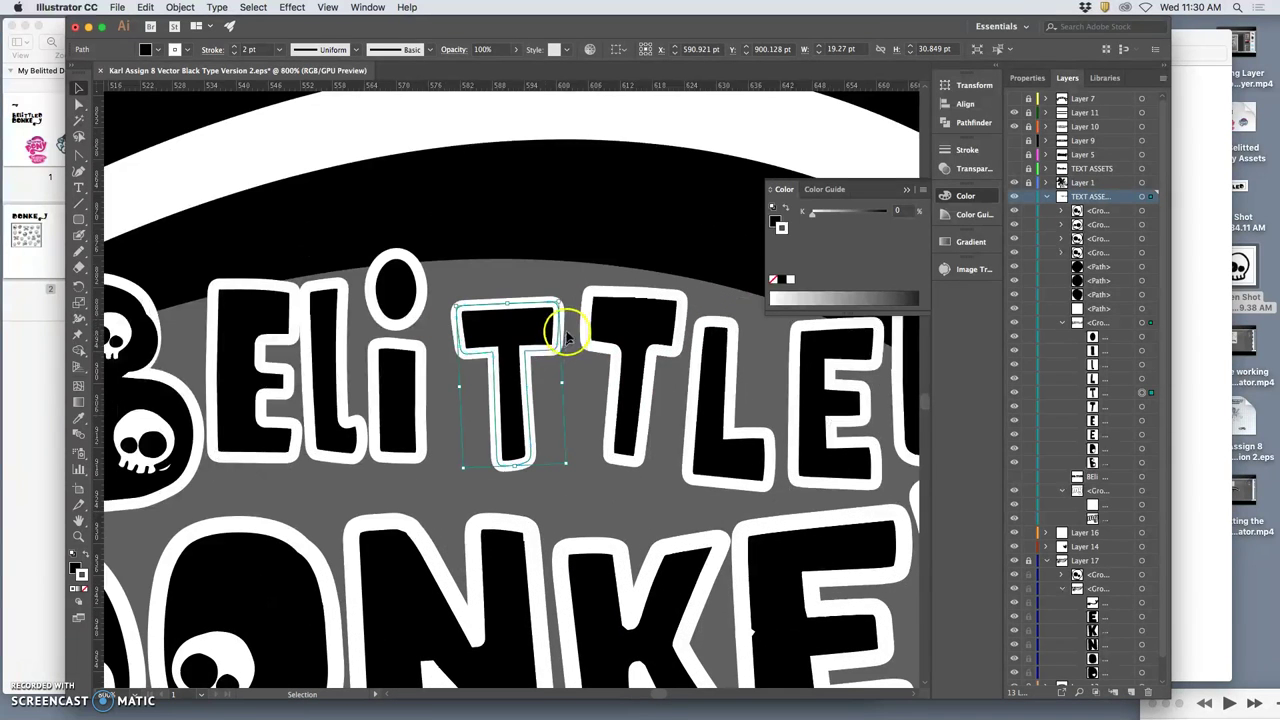
left_click_drag(563, 299, 567, 304)
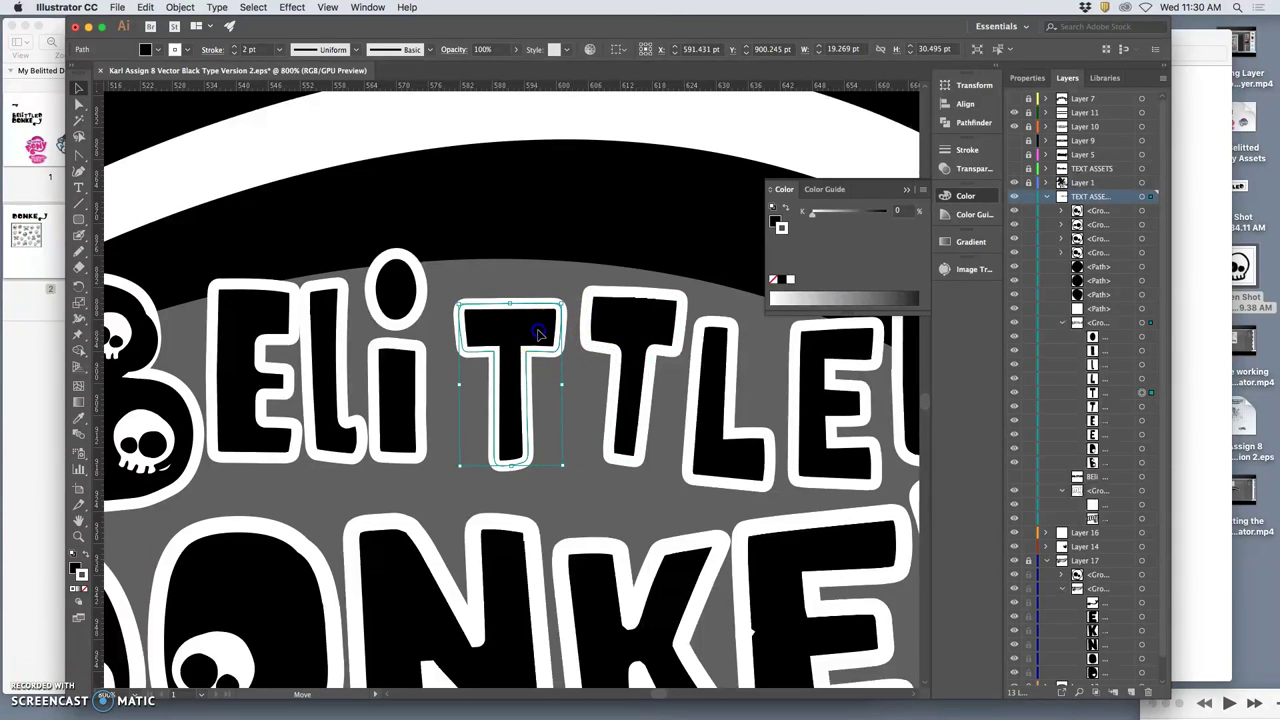
left_click_drag(538, 334, 546, 335)
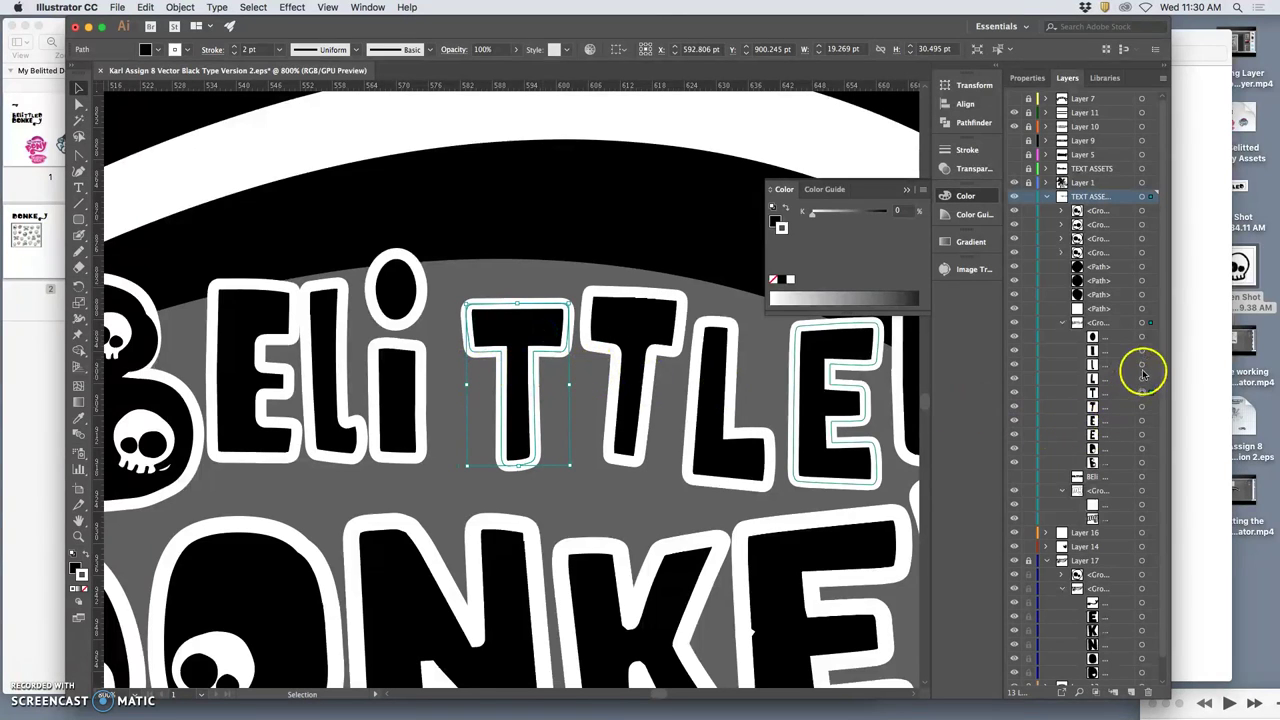
Select the stem and dot of the i in BELITTLED and move them together about 3.5 pt right toward the first T.
left_click(1142, 352)
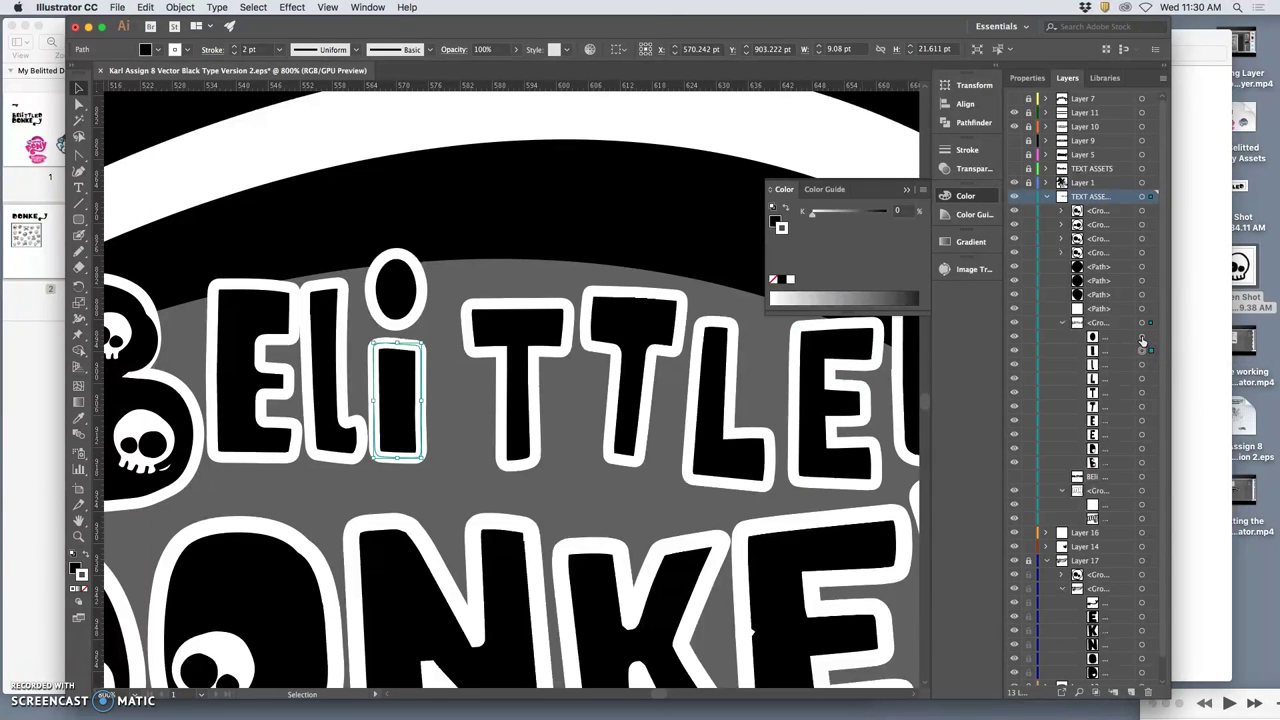
left_click(1142, 337, "shift")
left_click_drag(403, 385, 440, 385)
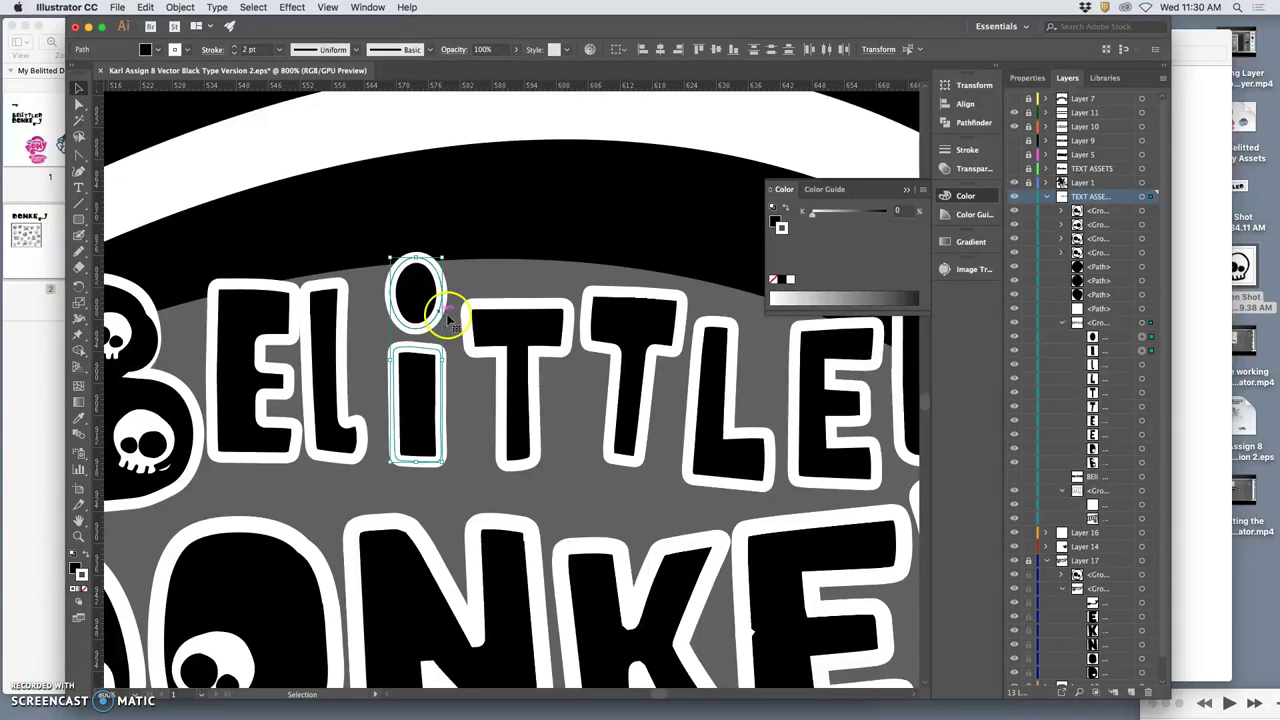
Redraw the oval dot of the i as a heart about 13 pt wide with the Pencil tool and tidy its lower tip.
key("super+minus")
key("super+minus")
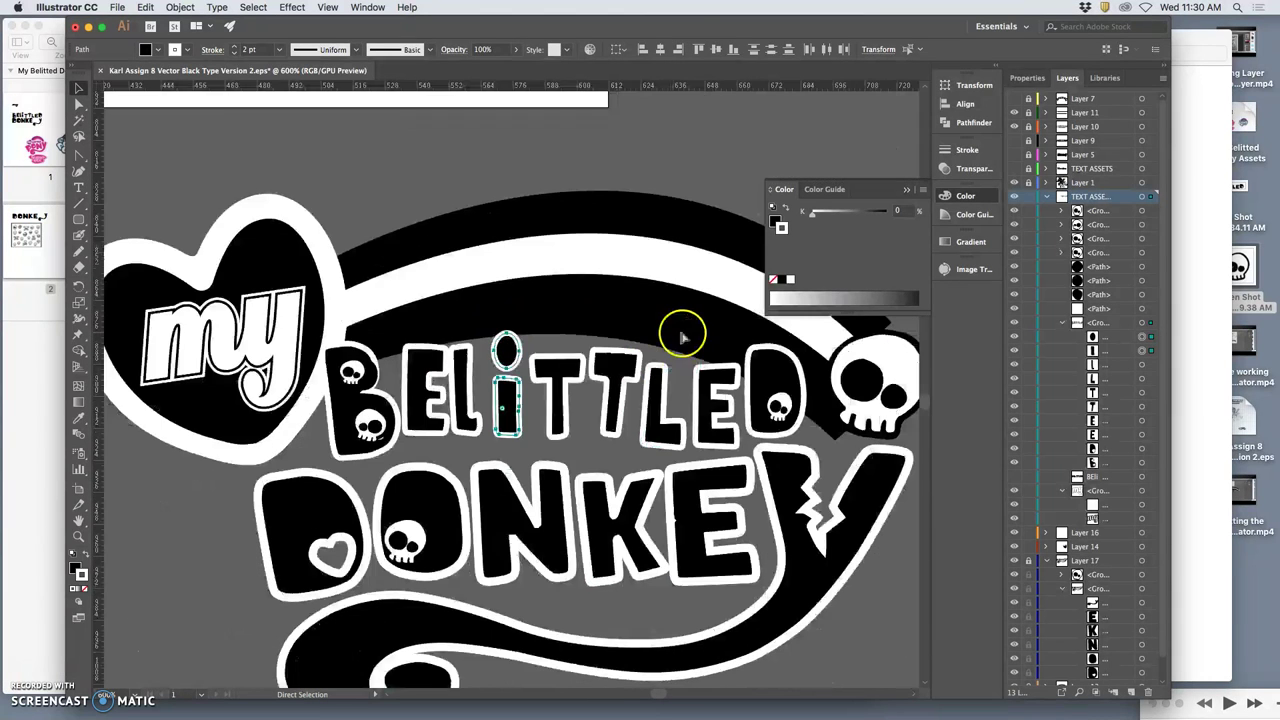
scroll(695, 336, "right", 2)
key("v")
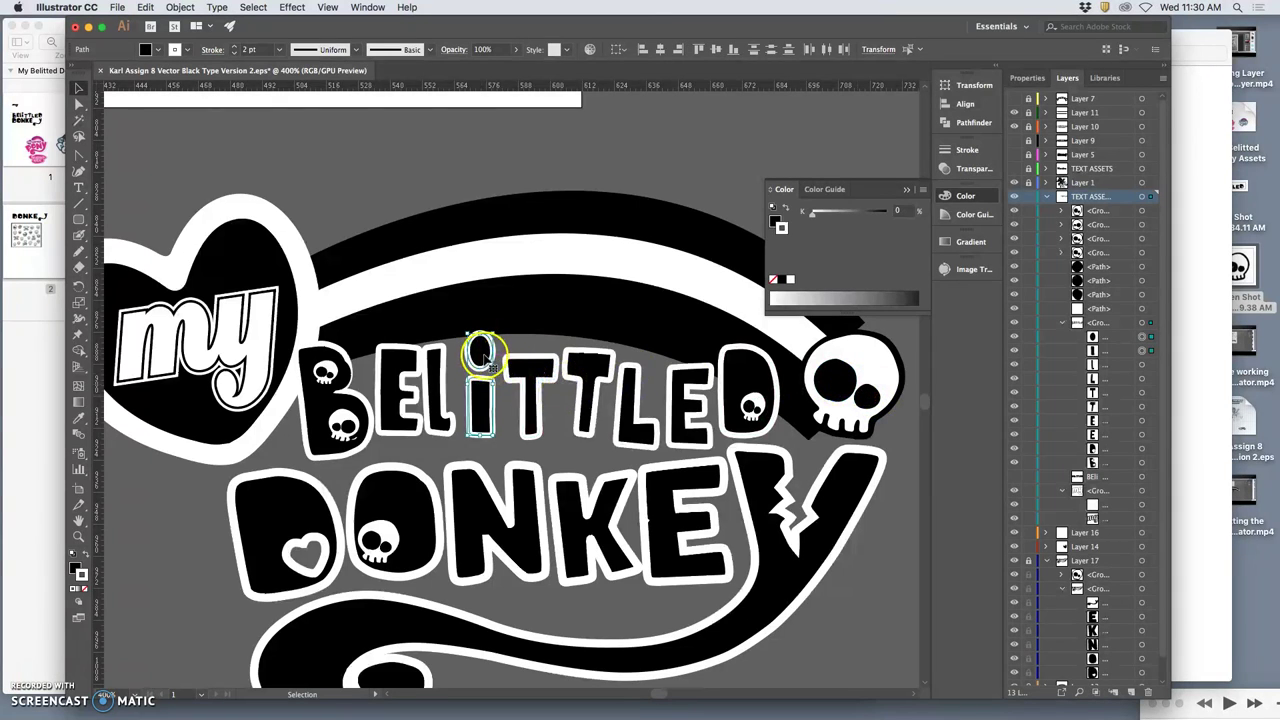
left_click(1141, 337)
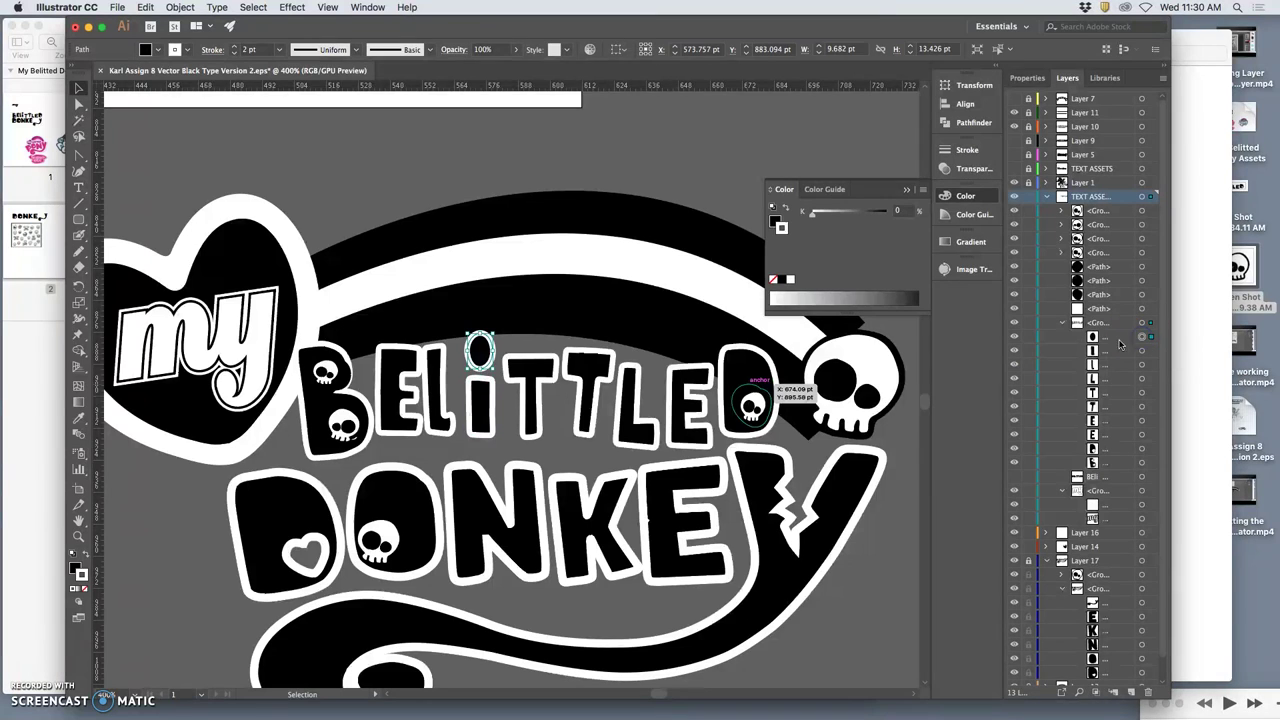
key("super+=")
key("super+equal")
key("super+equal")
key("super+equal")
key("super+equal")
key("v")
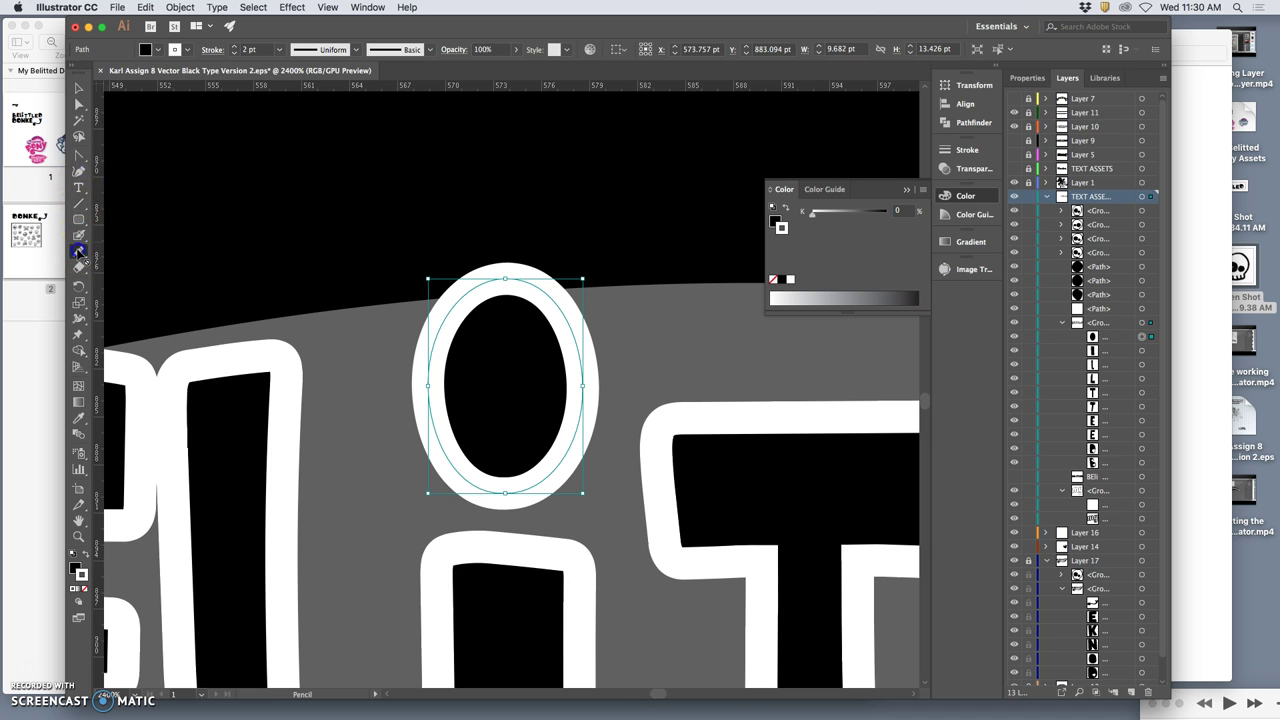
left_click(79, 252)
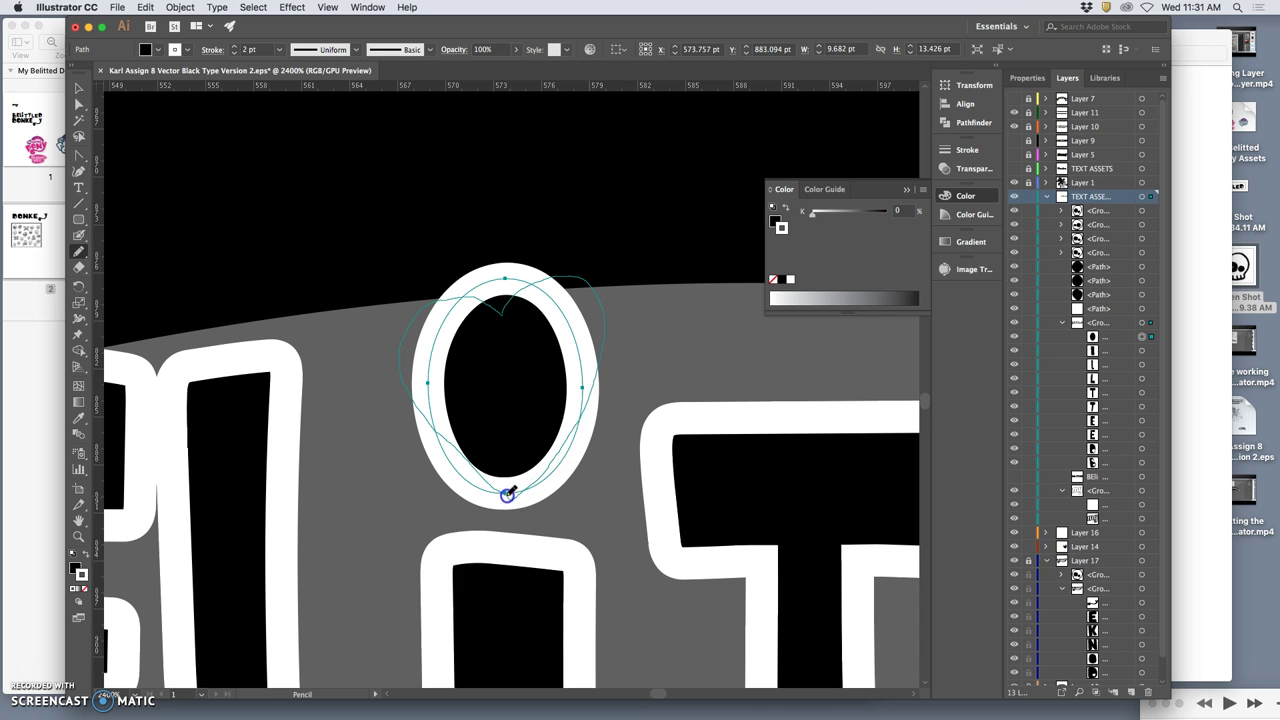
left_click_drag(506, 493, 506, 494)
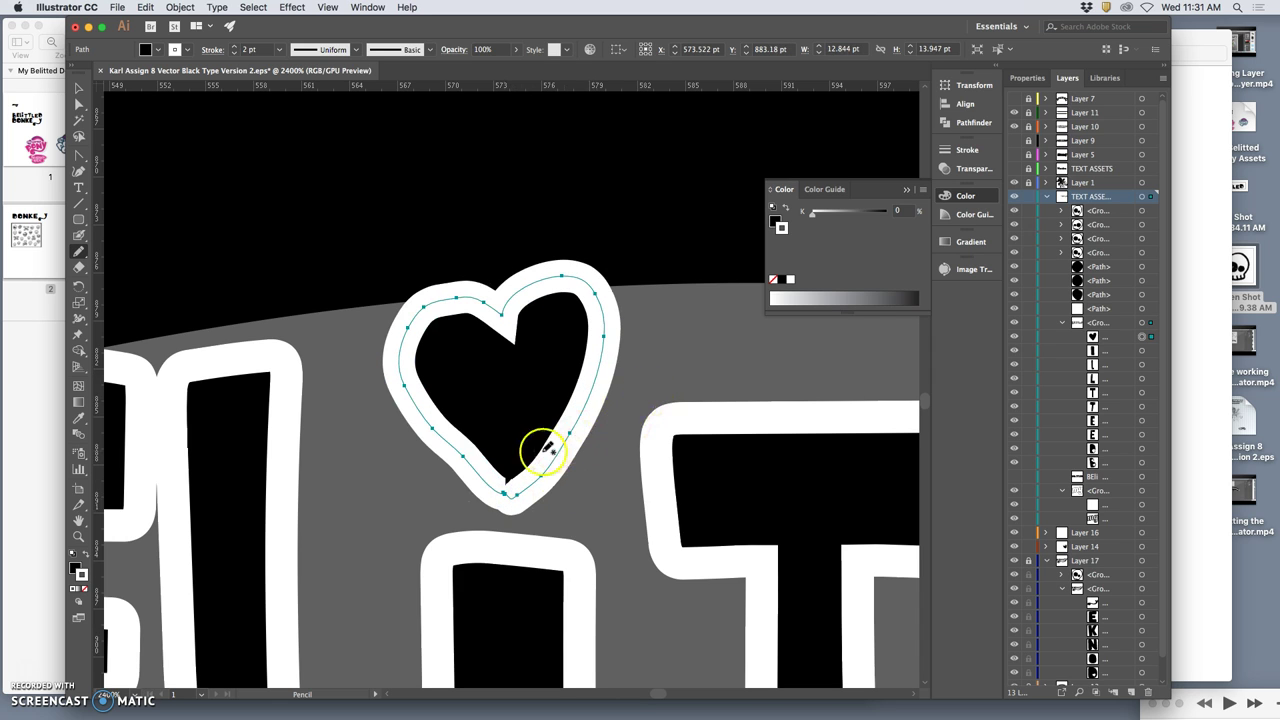
left_click_drag(512, 497, 523, 489)
Smooth the outline of the heart above the i with the Smooth tool.
left_click(78, 252)
left_click(82, 254)
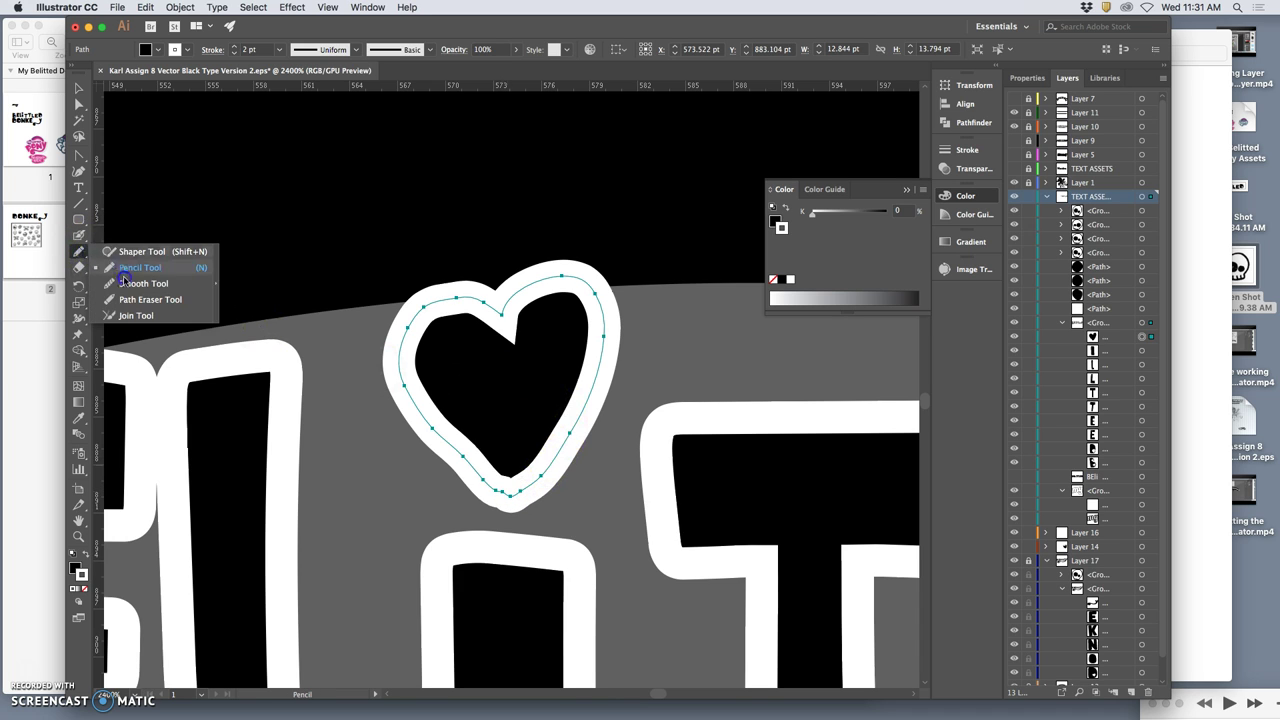
left_click(125, 283)
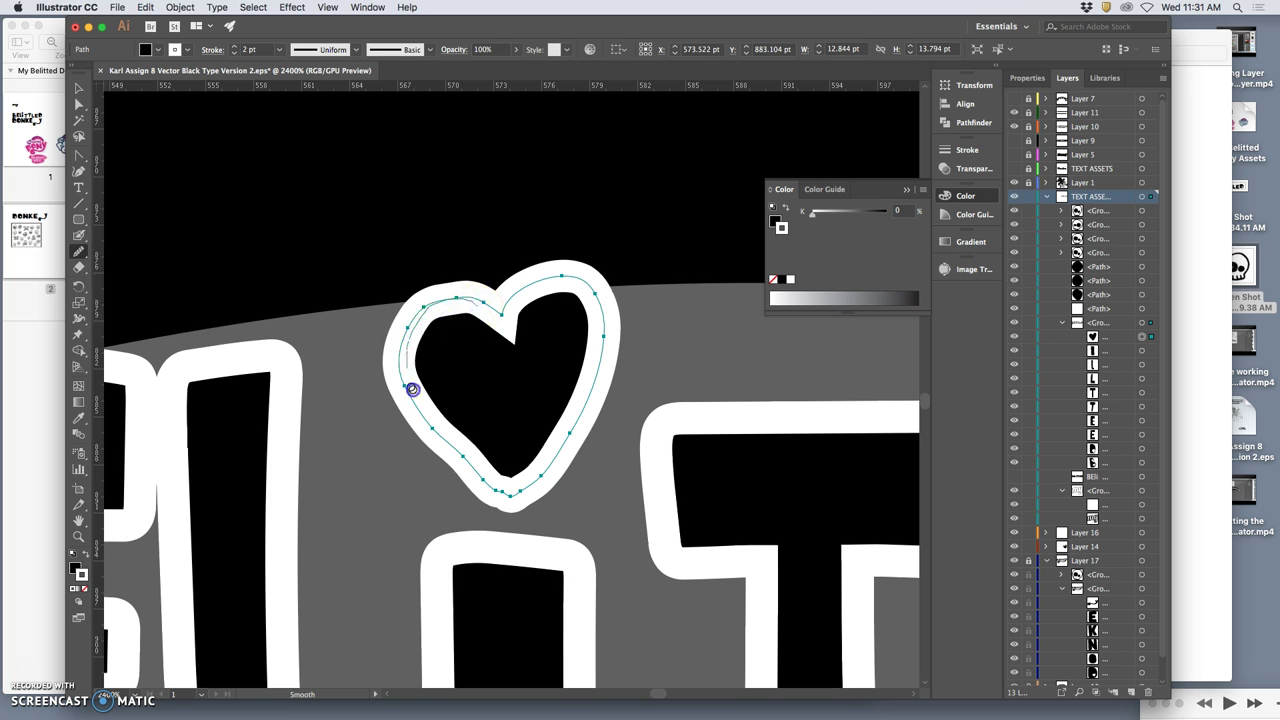
mouse_move(419, 401)
left_mouse_down()
mouse_move(551, 402)
mouse_move(482, 475)
mouse_move(489, 487)
mouse_move(529, 482)
mouse_move(481, 482)
mouse_move(489, 491)
mouse_move(528, 478)
mouse_move(482, 471)
mouse_move(536, 459)
mouse_move(604, 369)
mouse_move(621, 318)
mouse_move(551, 296)
mouse_move(509, 304)
mouse_move(527, 292)
mouse_move(503, 308)
mouse_move(584, 296)
mouse_move(585, 369)
left_mouse_up()
Smooth the small heart's lower-left edge and its tip further.
key("super+minus")
key("super+minus")
key("super+minus")
key("super+minus")
key("super+plus")
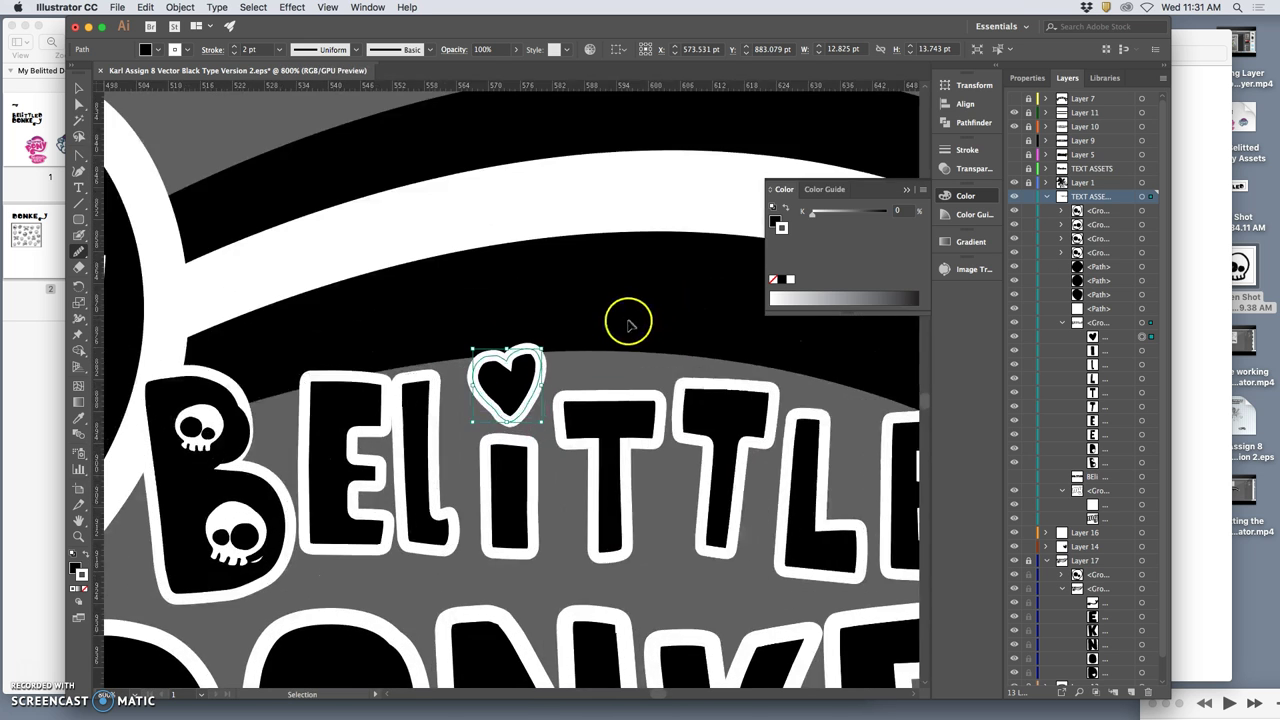
key("super+equal")
key("super+equal")
key("super+equal")
mouse_move(469, 464)
left_mouse_down()
mouse_move(435, 430)
mouse_move(472, 470)
left_mouse_up()
mouse_move(437, 426)
left_mouse_down()
mouse_move(477, 468)
mouse_move(436, 430)
mouse_move(486, 473)
mouse_move(462, 436)
left_mouse_up()
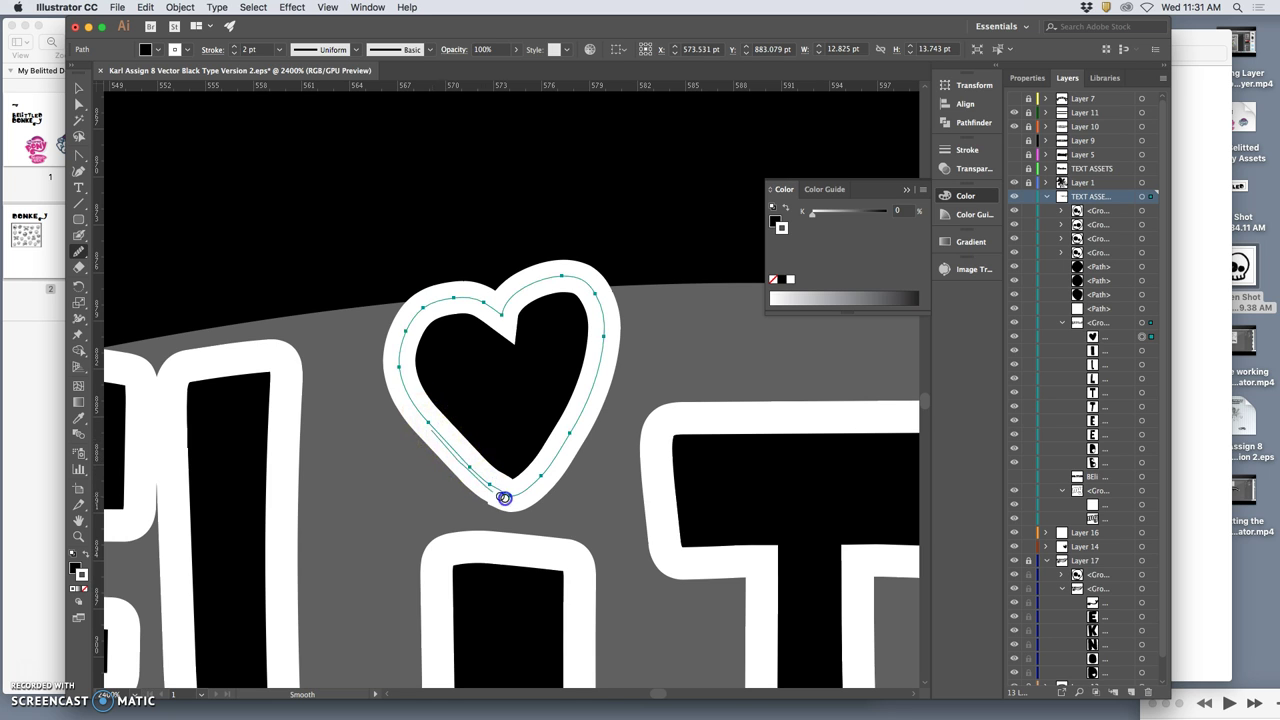
mouse_move(505, 497)
left_mouse_down()
mouse_move(472, 470)
mouse_move(561, 454)
mouse_move(600, 394)
mouse_move(571, 346)
mouse_move(484, 300)
mouse_move(608, 343)
left_mouse_up()
Nudge the first L of BELITTLED 2 pt right toward the i and 1 pt down.
key("super+minus")
key("super+minus")
key("super+minus")
key("super+minus")
key("super+minus")
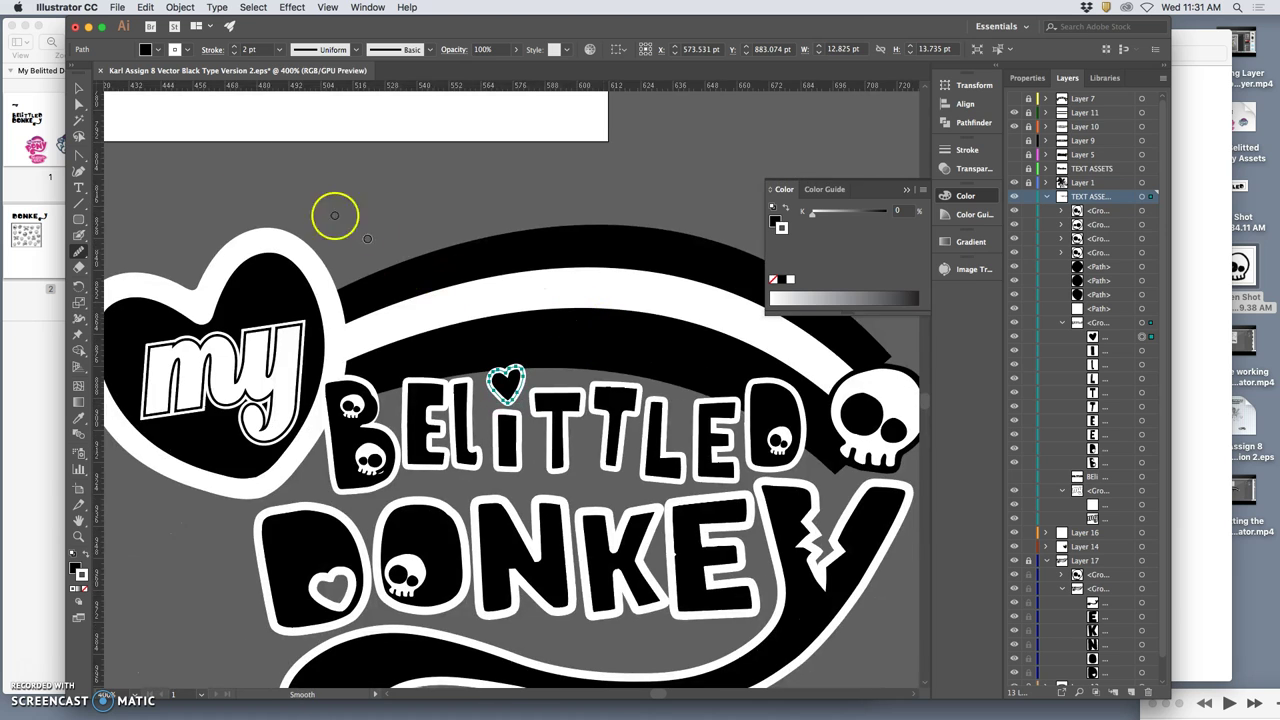
left_click(79, 88)
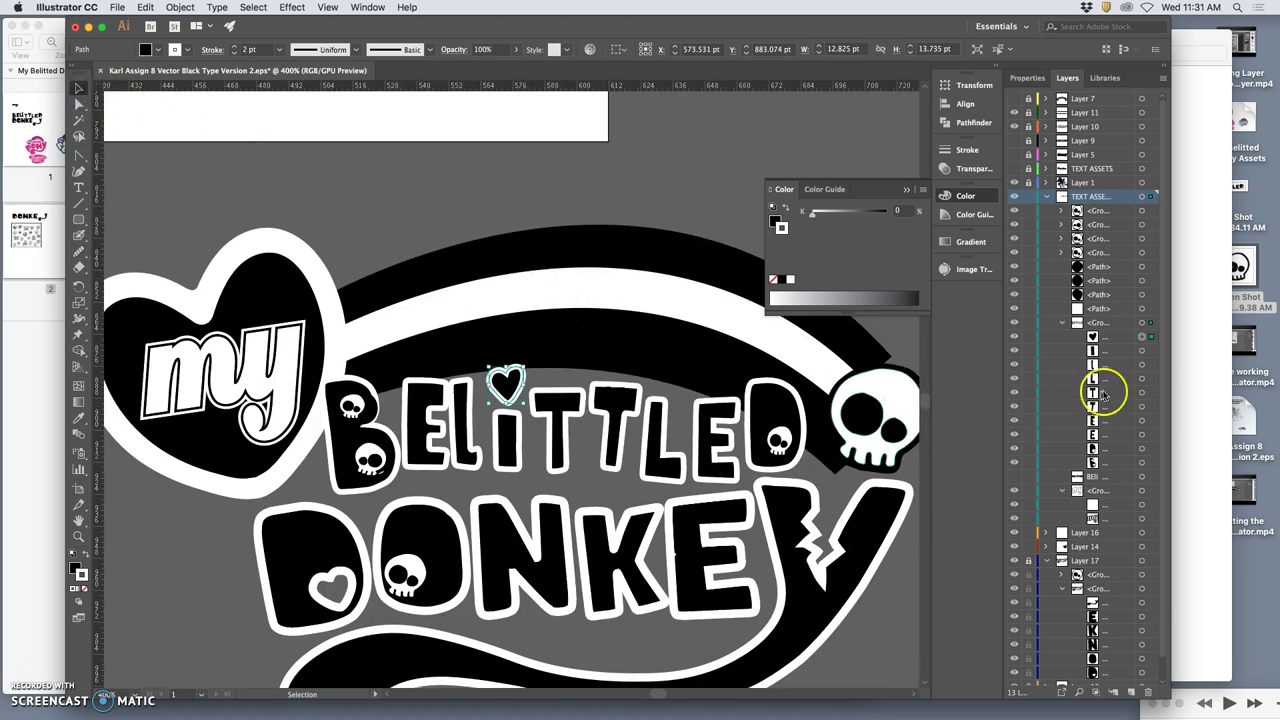
left_click(1141, 368)
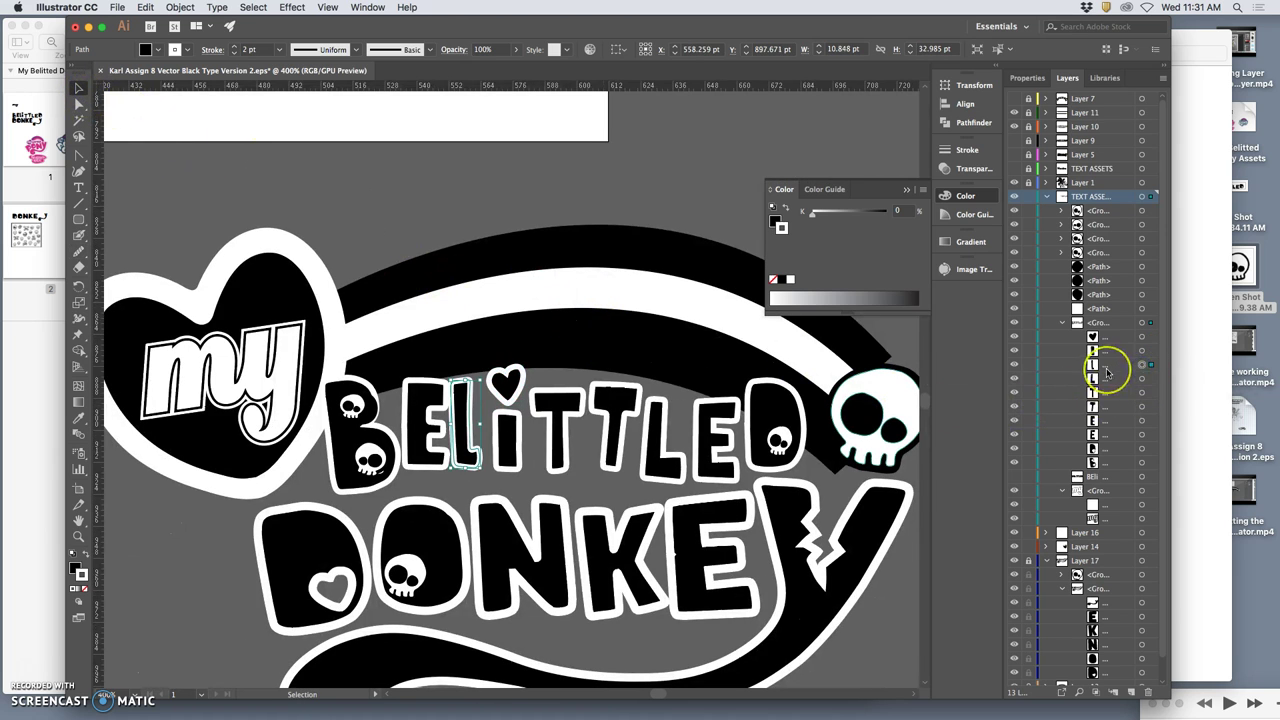
key("Right")
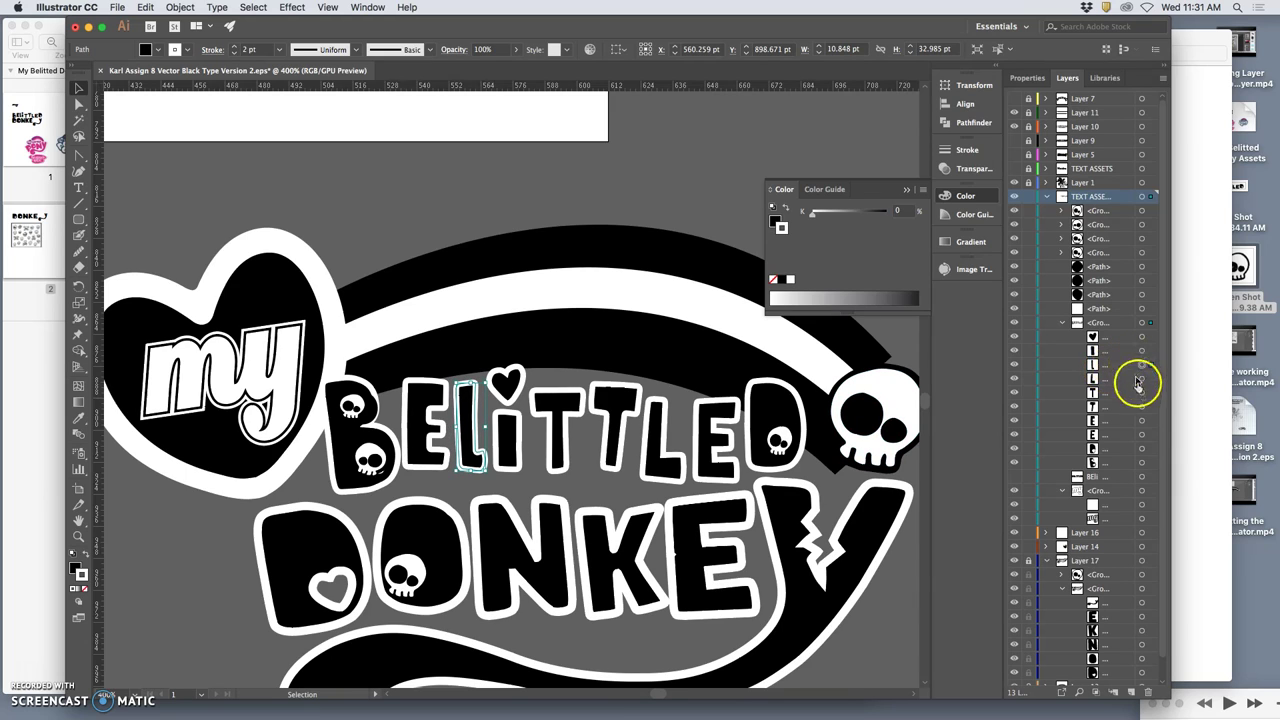
Resize the first E of BELITTLED to about 16 pt wide and 34 pt tall and fine-tune its tilt.
left_click(1141, 421)
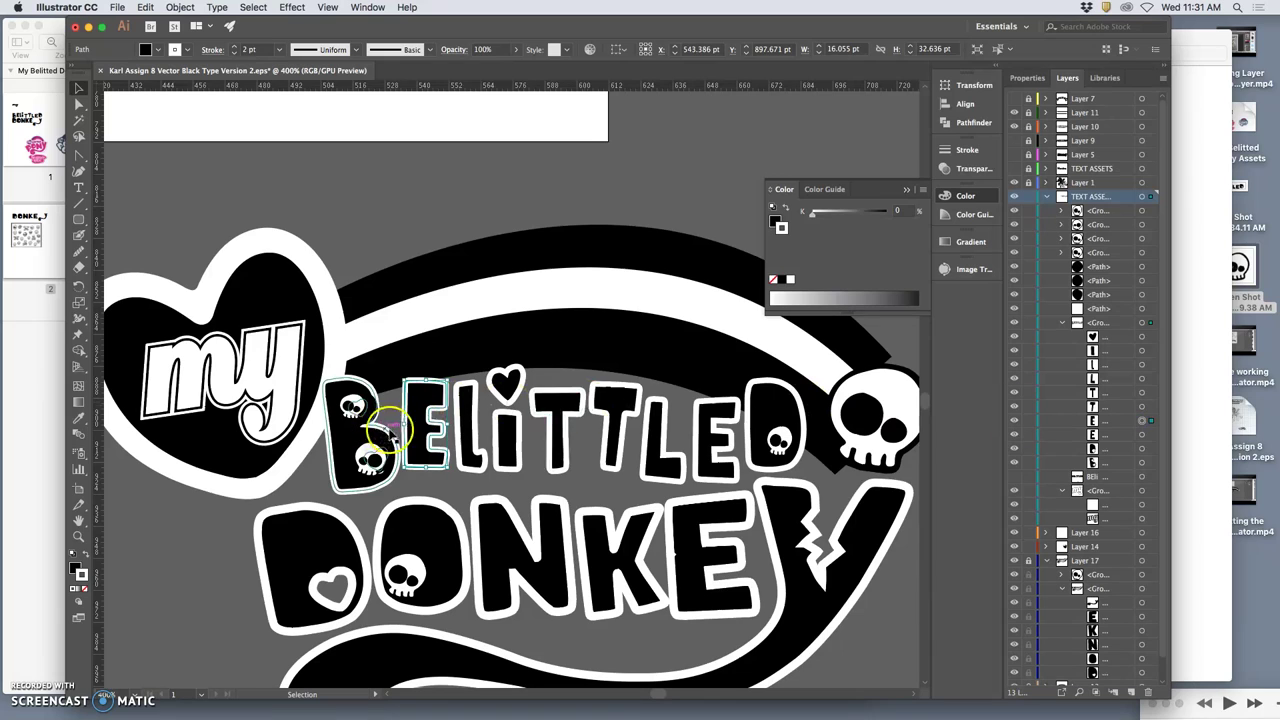
left_click(410, 468)
left_click_drag(405, 465, 454, 472)
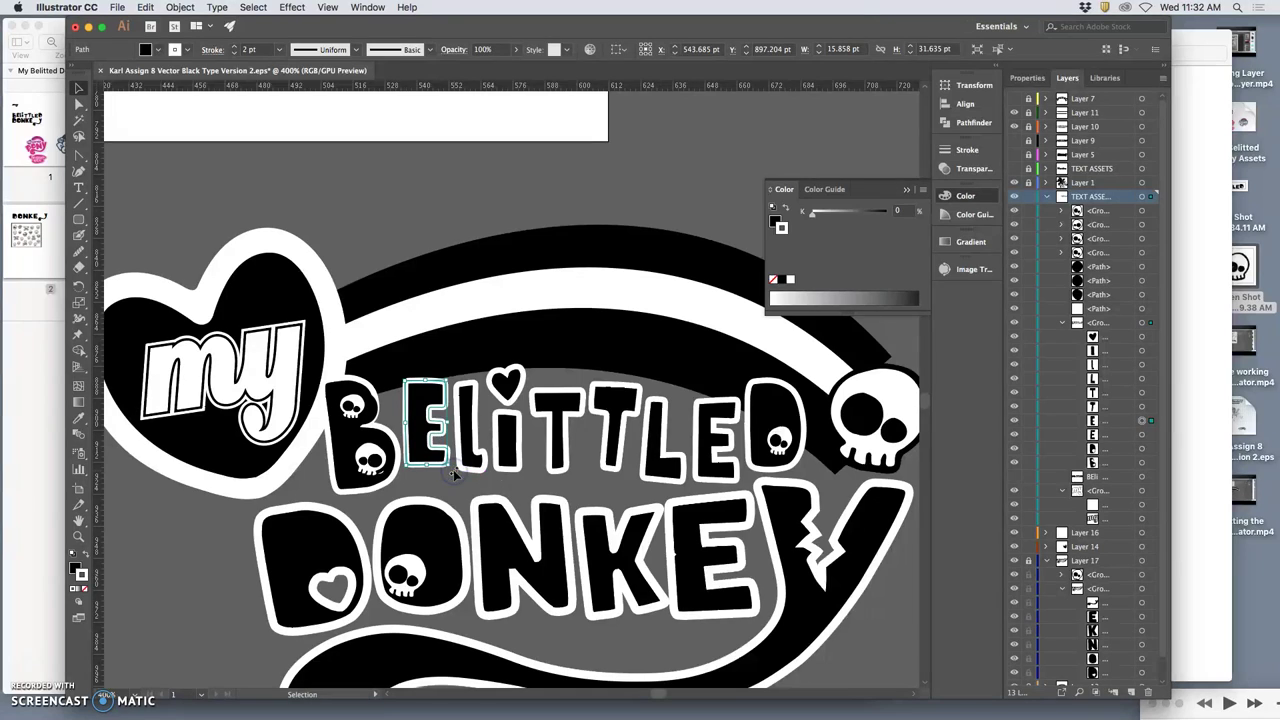
left_click_drag(425, 377, 427, 377)
mouse_move(455, 430)
left_mouse_down()
mouse_move(484, 451)
mouse_move(466, 441)
left_mouse_up()
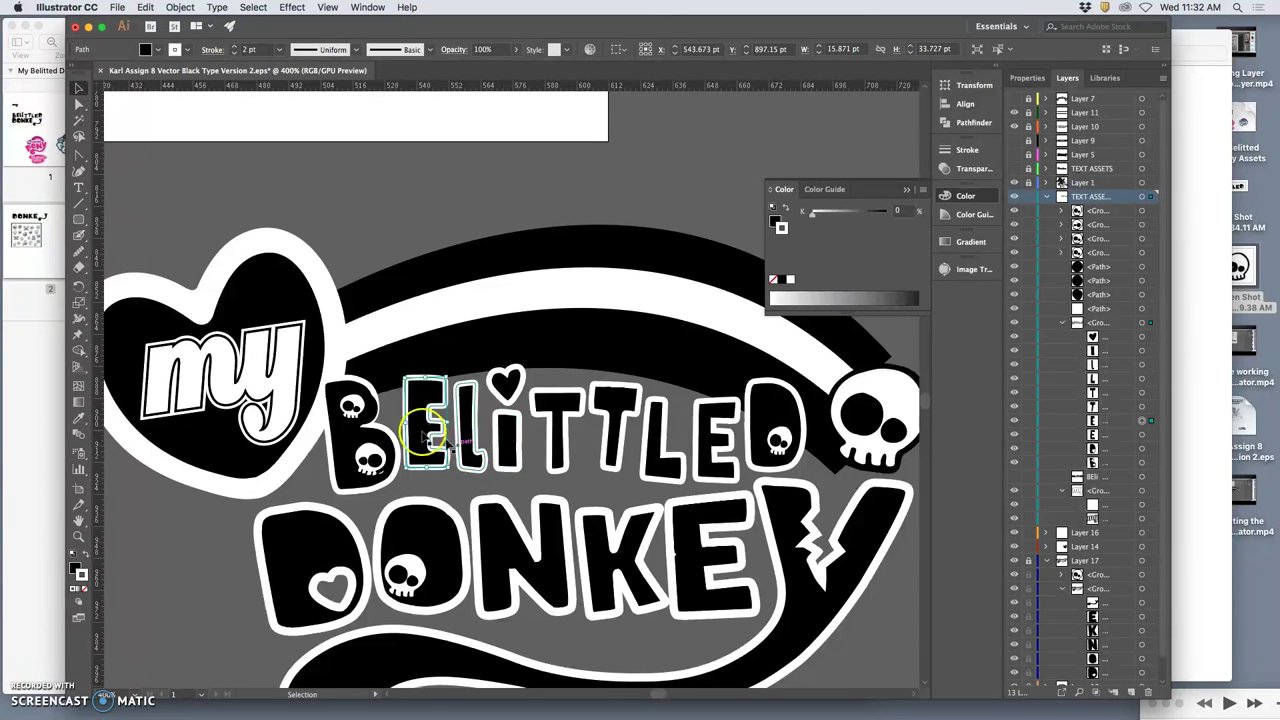
Shift the black backing circle of the B's upper skull 3 pt left and 1 pt up, clear of the letter's white outline.
left_click(370, 413)
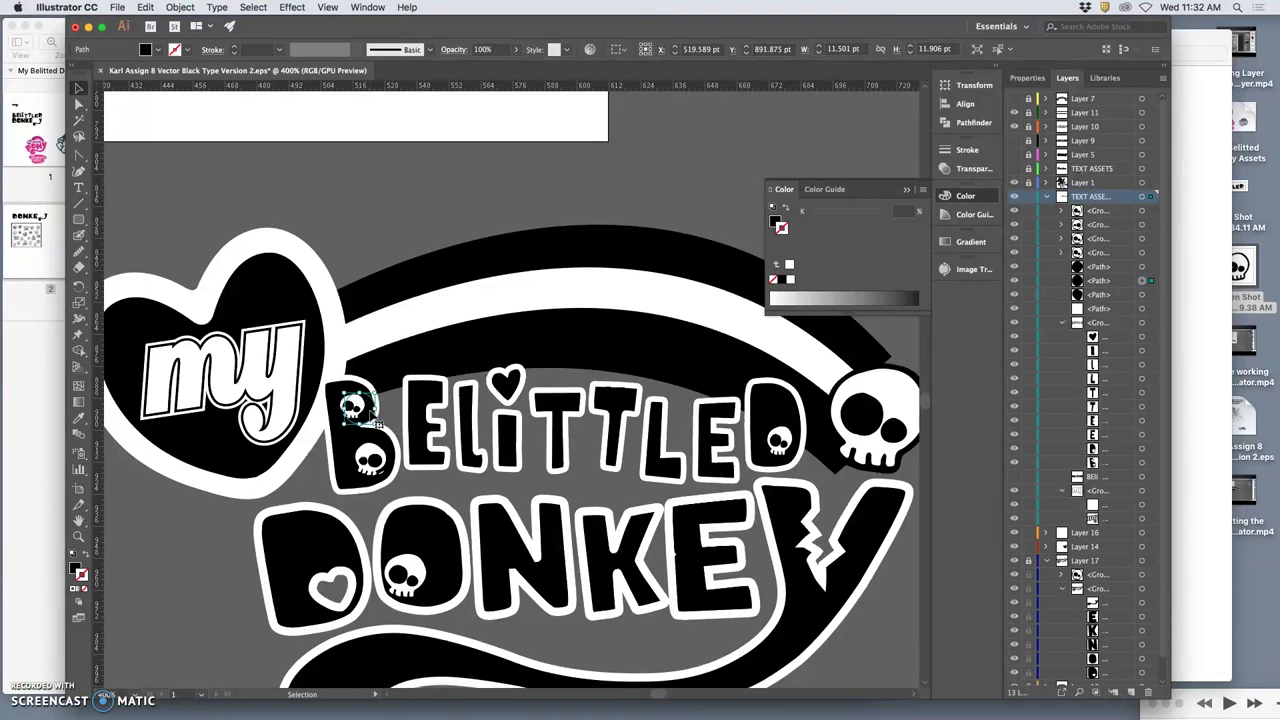
left_click(391, 450)
left_click(412, 468)
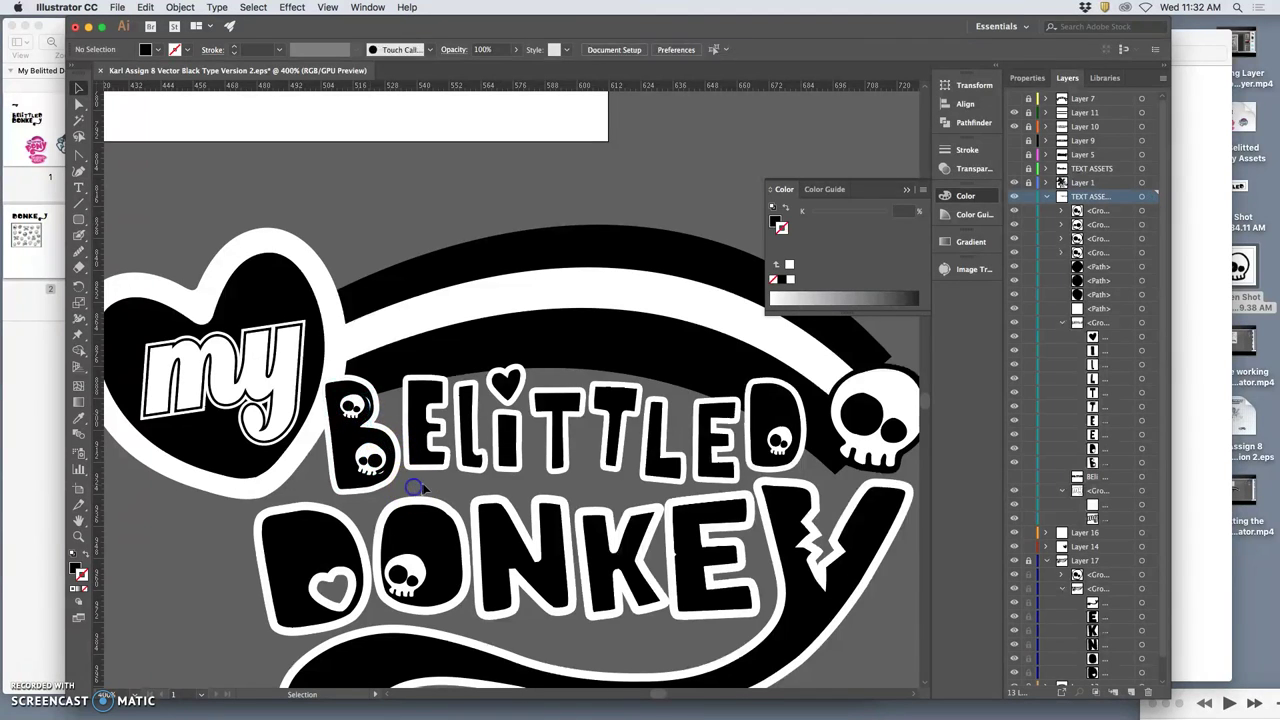
scroll(410, 455, "up", 3)
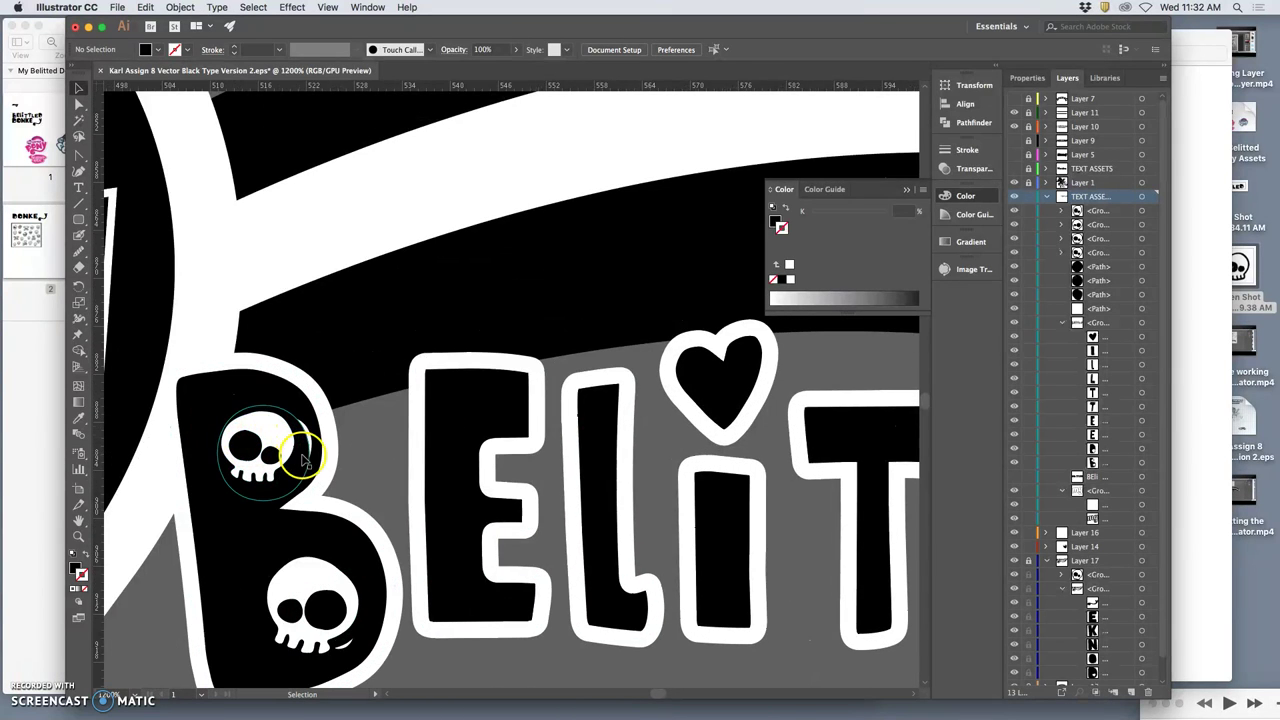
left_click(308, 445)
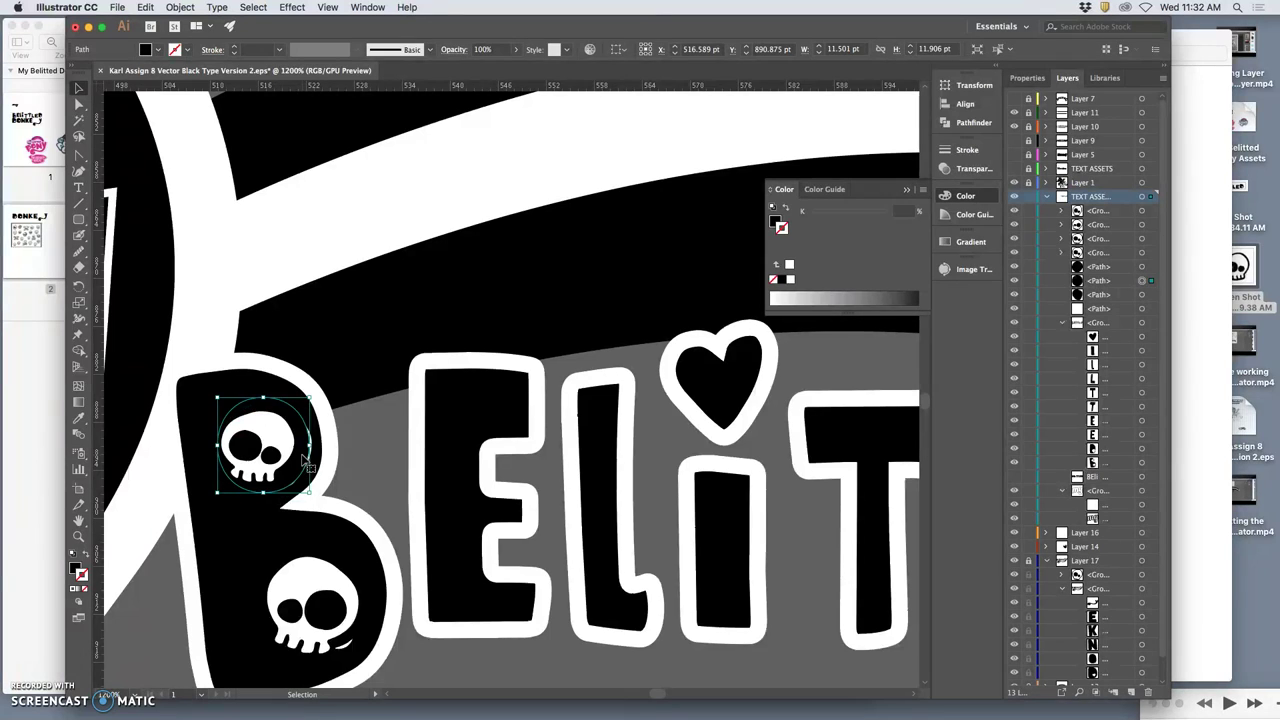
left_click(340, 452)
Adjust the black backing circle of the B's lower skull to cover the stray white sliver beside it.
scroll(428, 463, "down", 2)
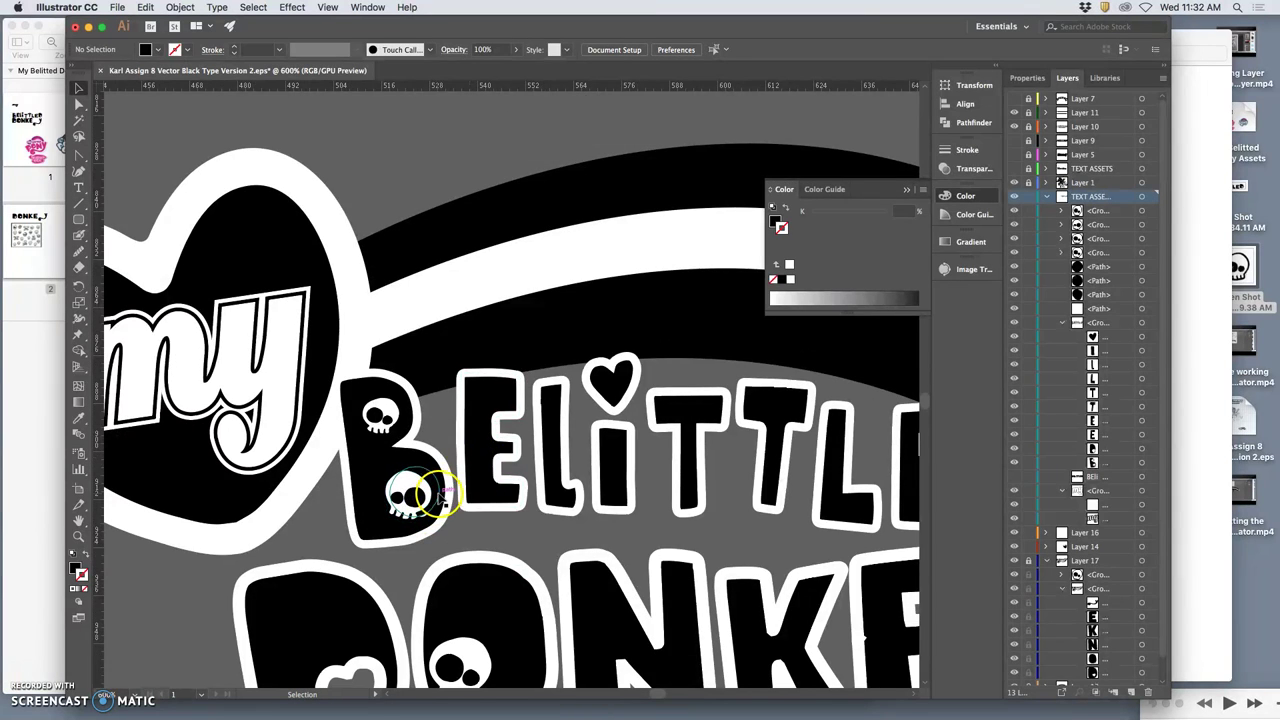
left_click(436, 494)
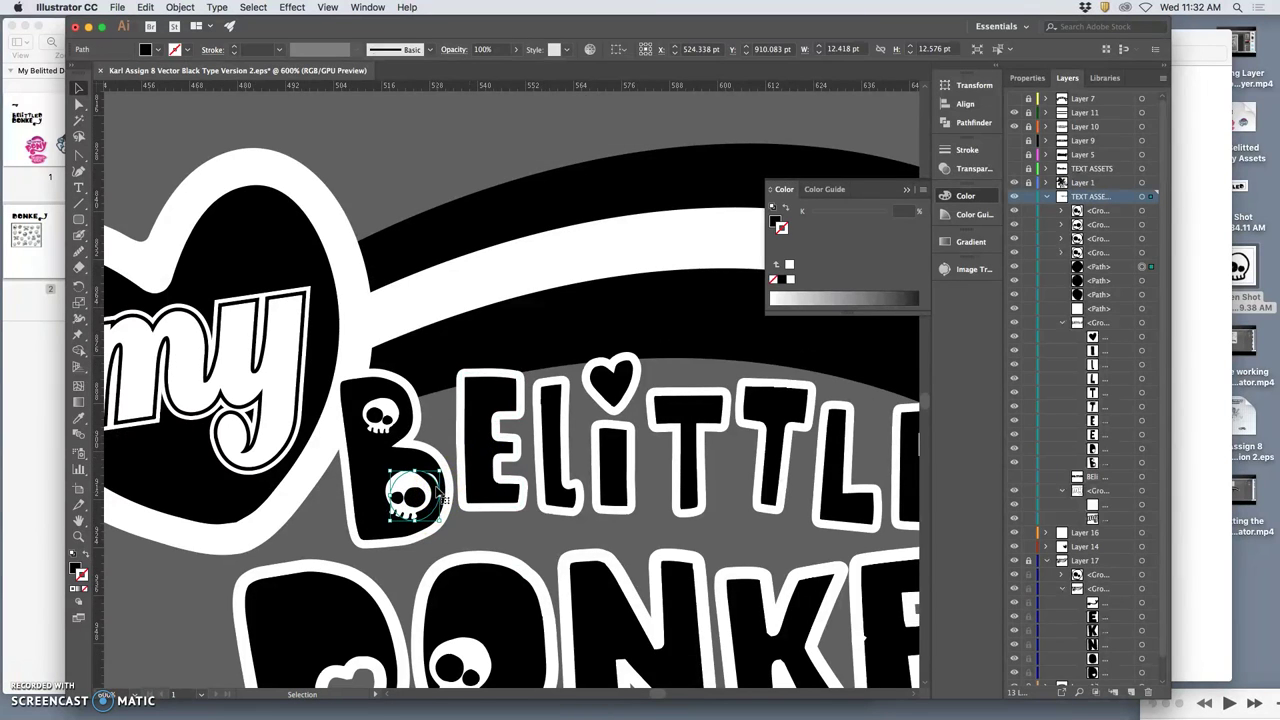
left_click_drag(416, 470, 443, 491)
left_click(471, 520)
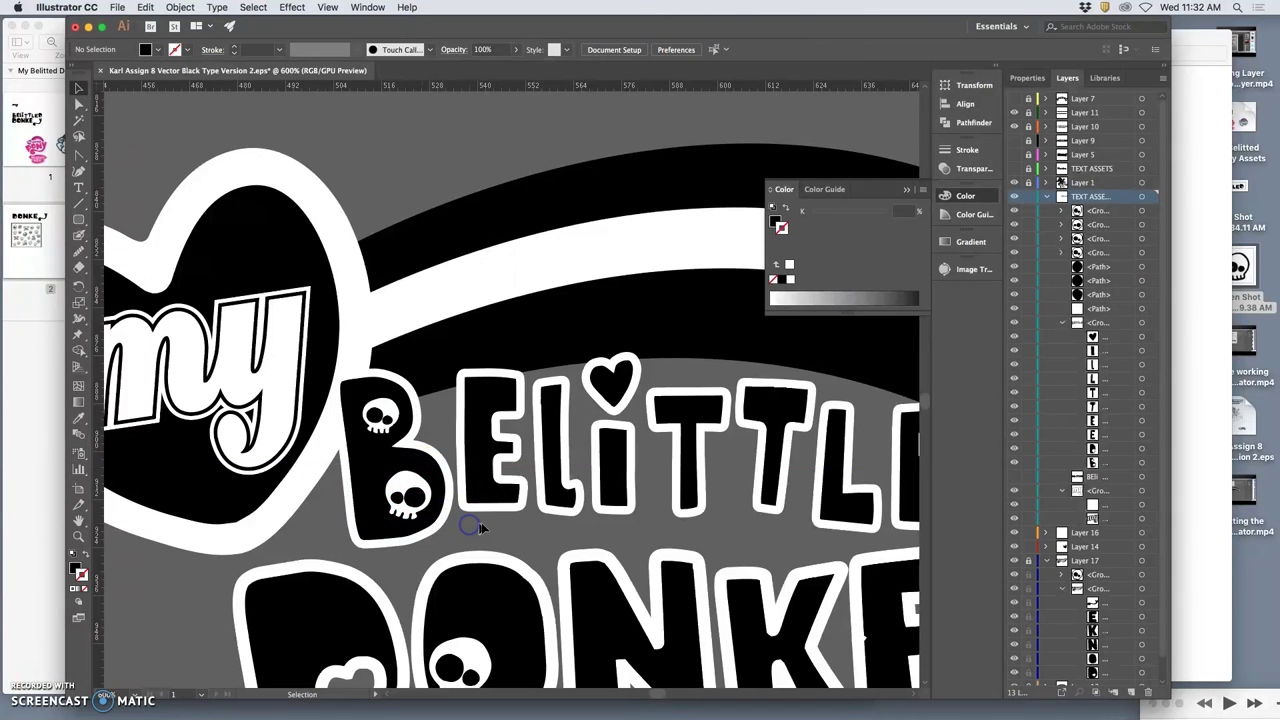
Examine the spacing of the remaining BELITTLED letters and the balance of the whole logo.
scroll(523, 509, "right", 5)
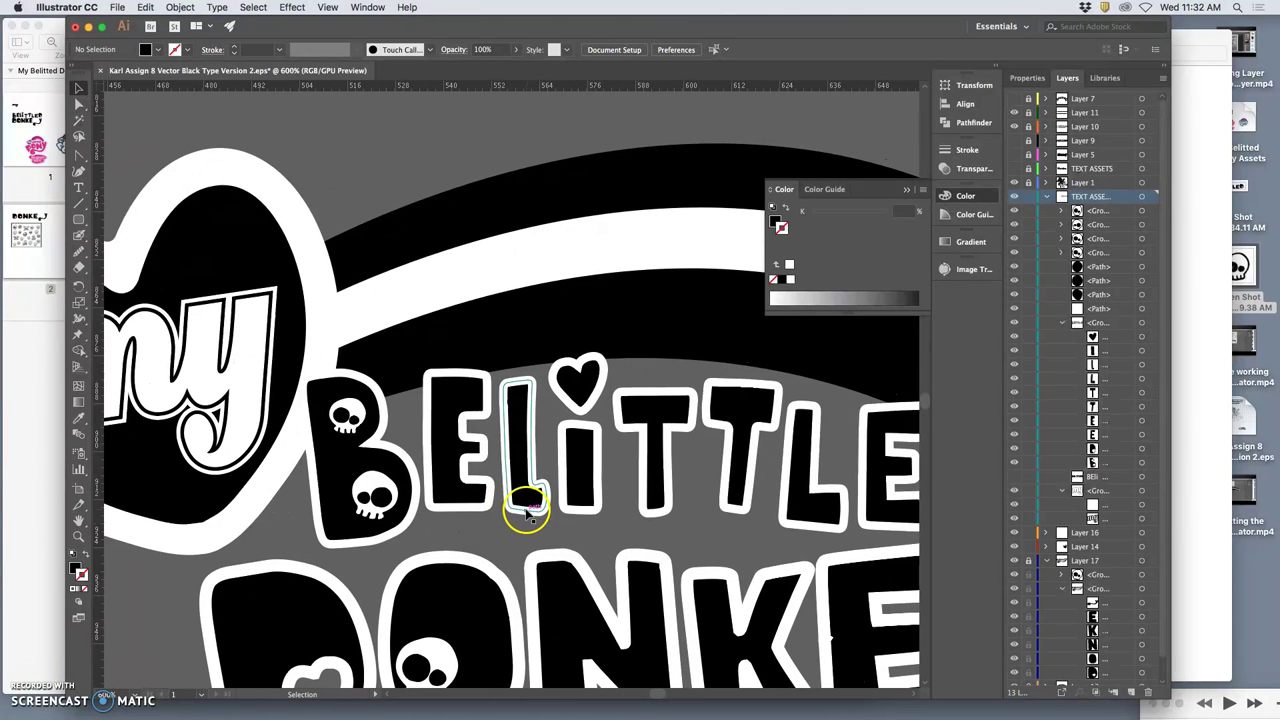
scroll(523, 509, "right", 20)
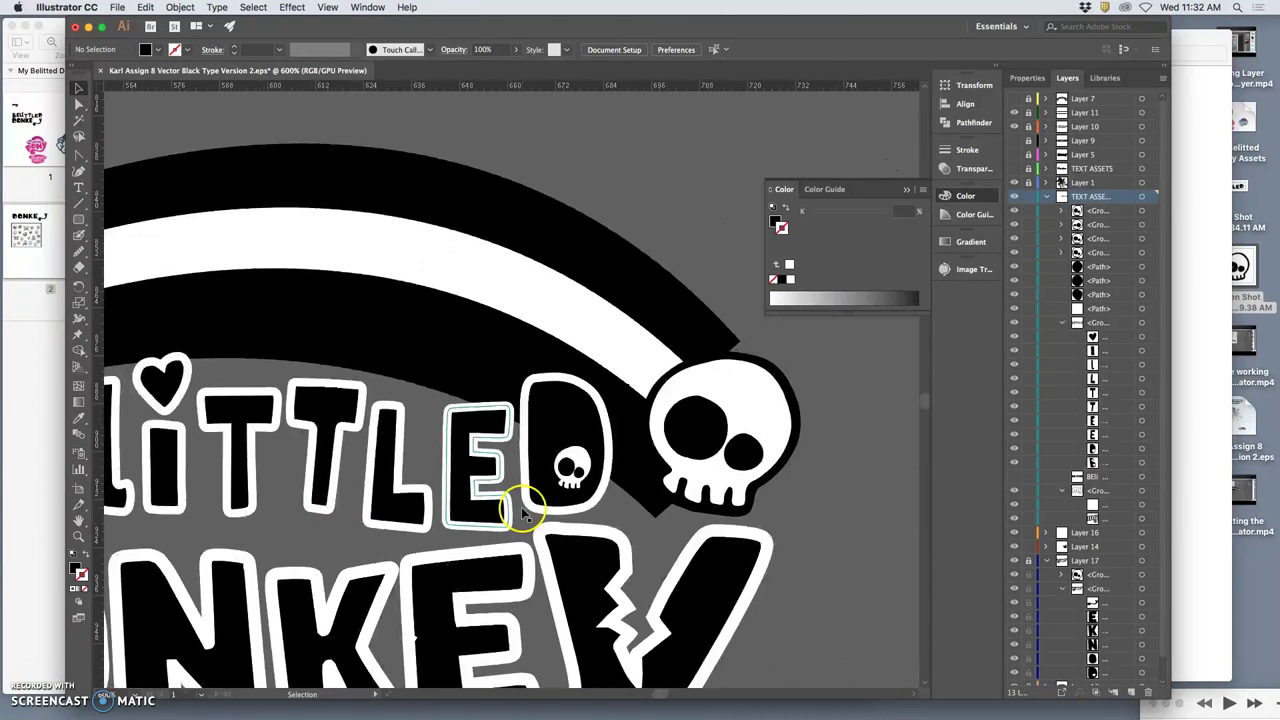
key("super+minus")
key("super+minus")
key("super+minus")
key("super+minus")
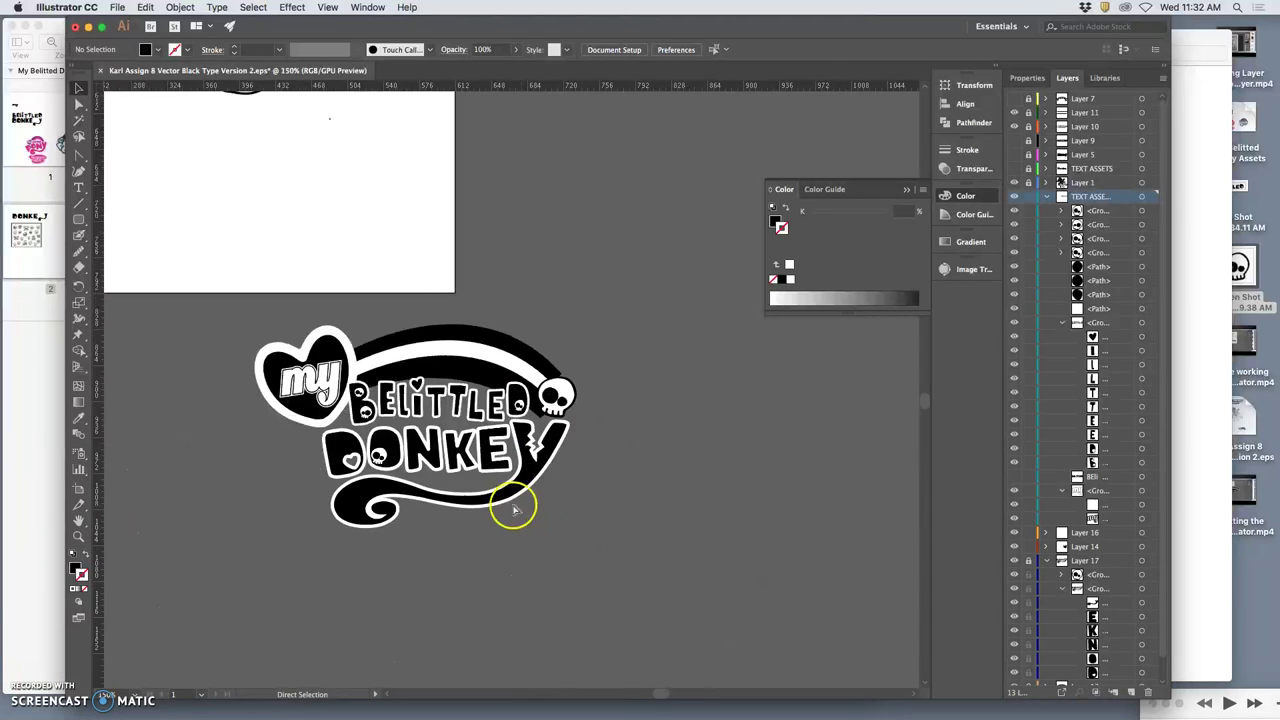
scroll(497, 505, "left", 2)
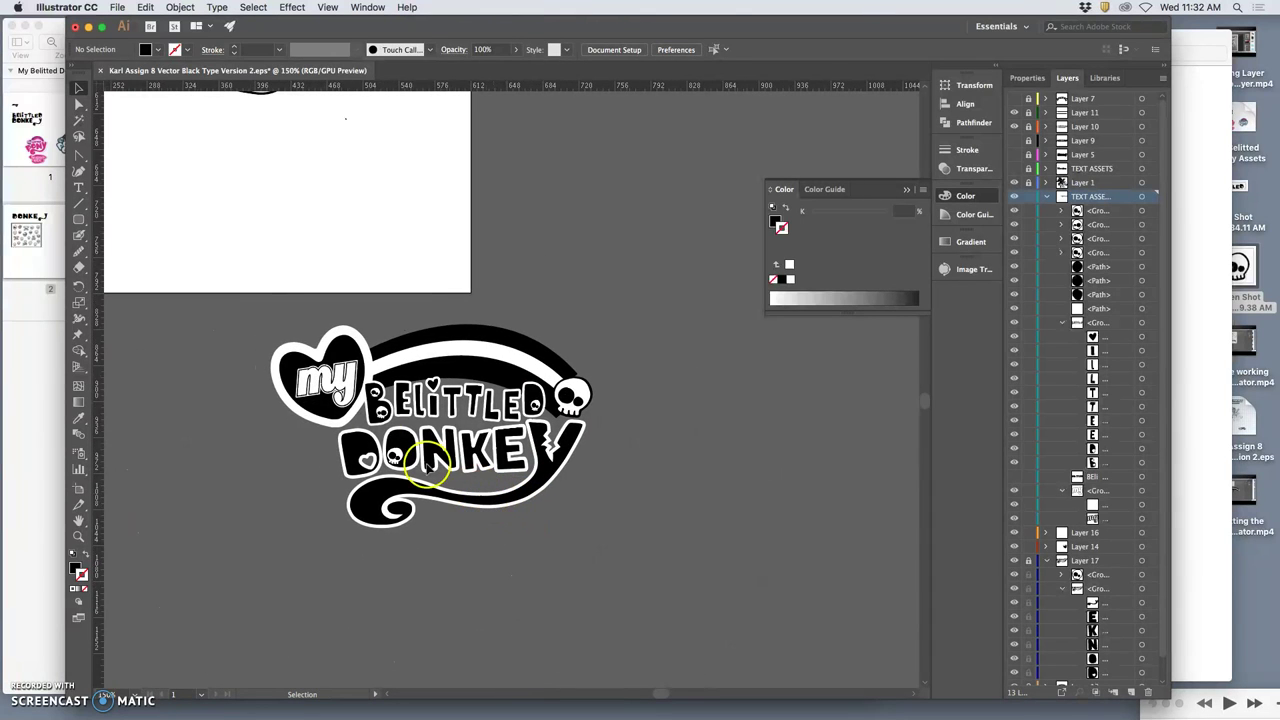
Select the white heart outline around "my" on Layer 14.
left_click(289, 345)
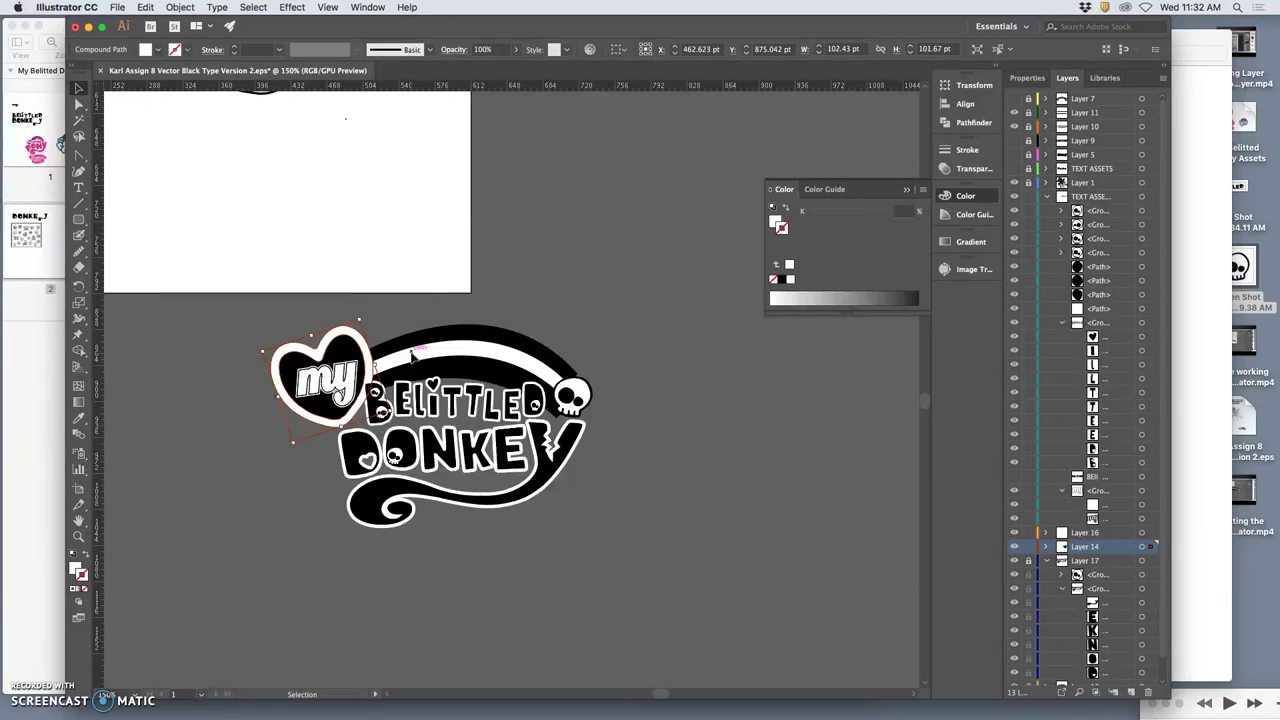
left_click(361, 342)
key("a")
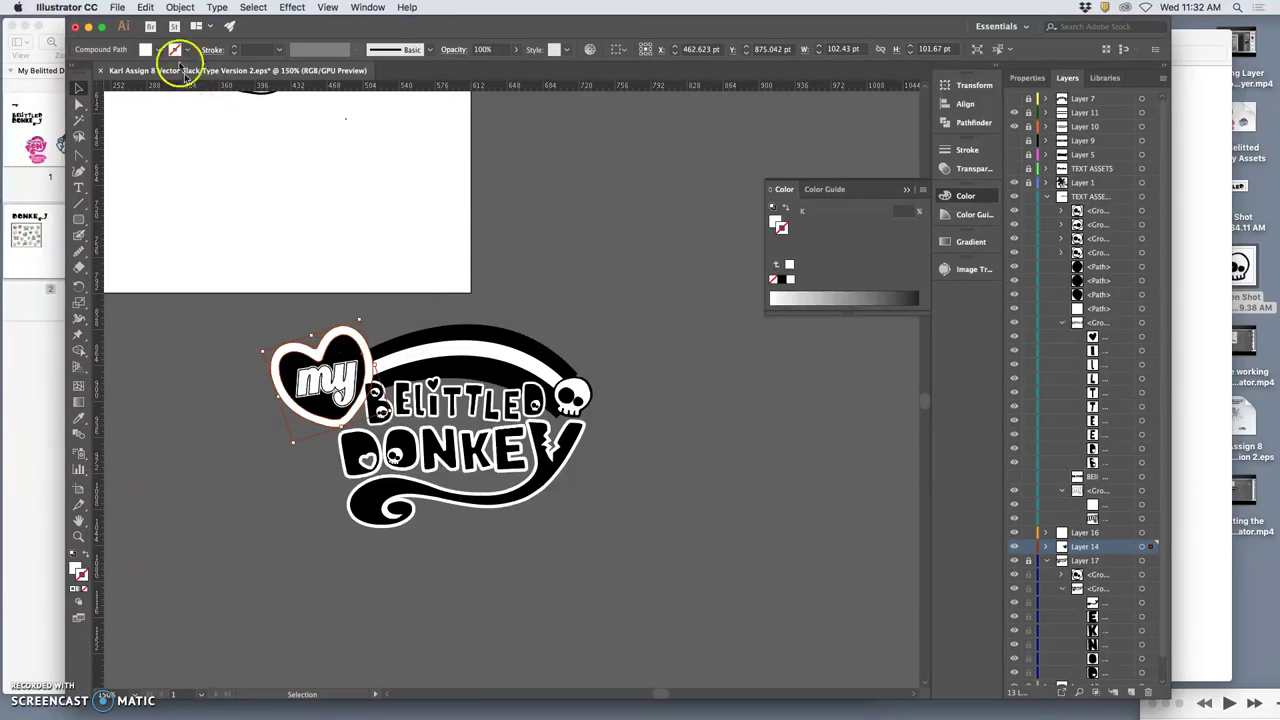